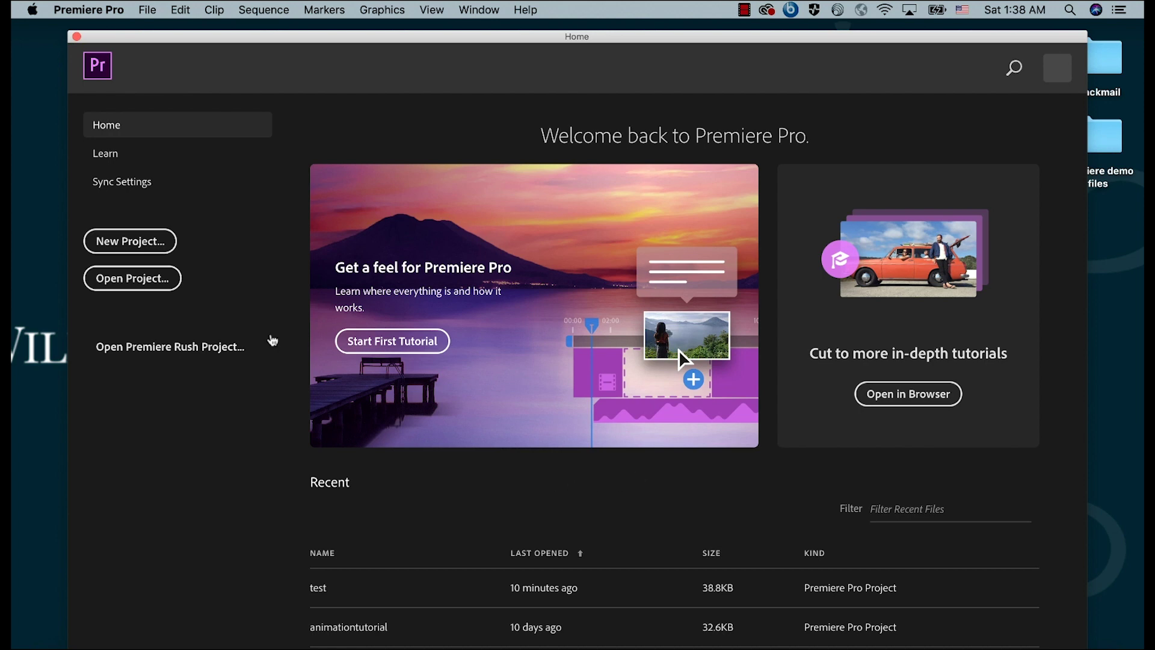
- Create a new project named demo and switch to the Editing workspace
left_click(130, 242)
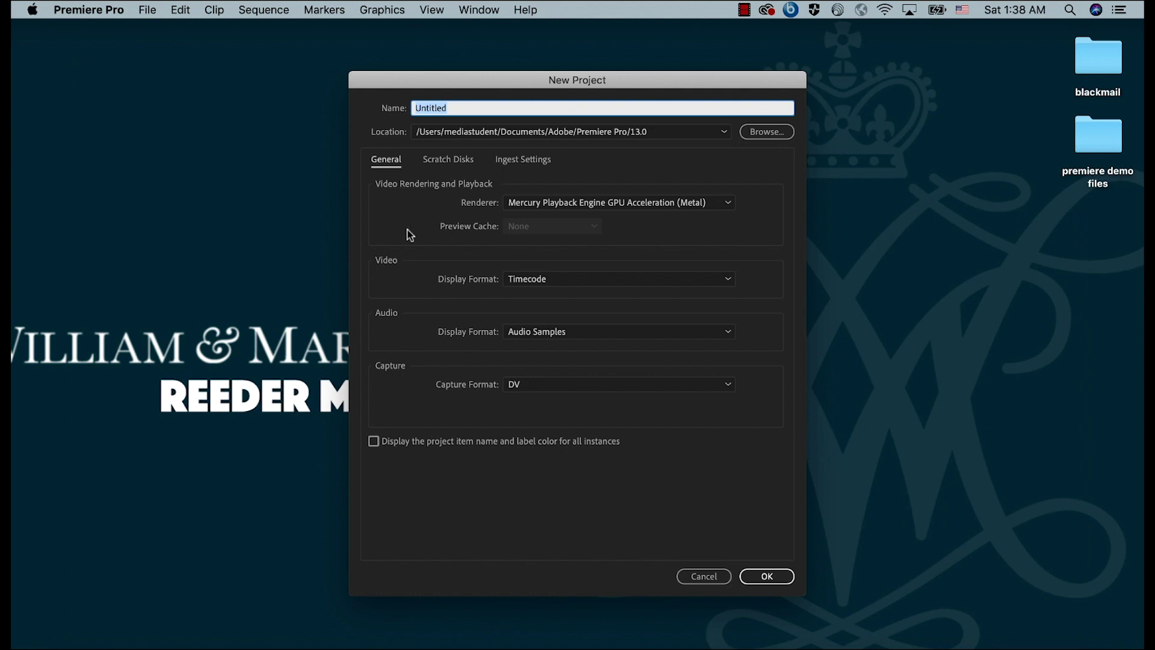
type("demo")
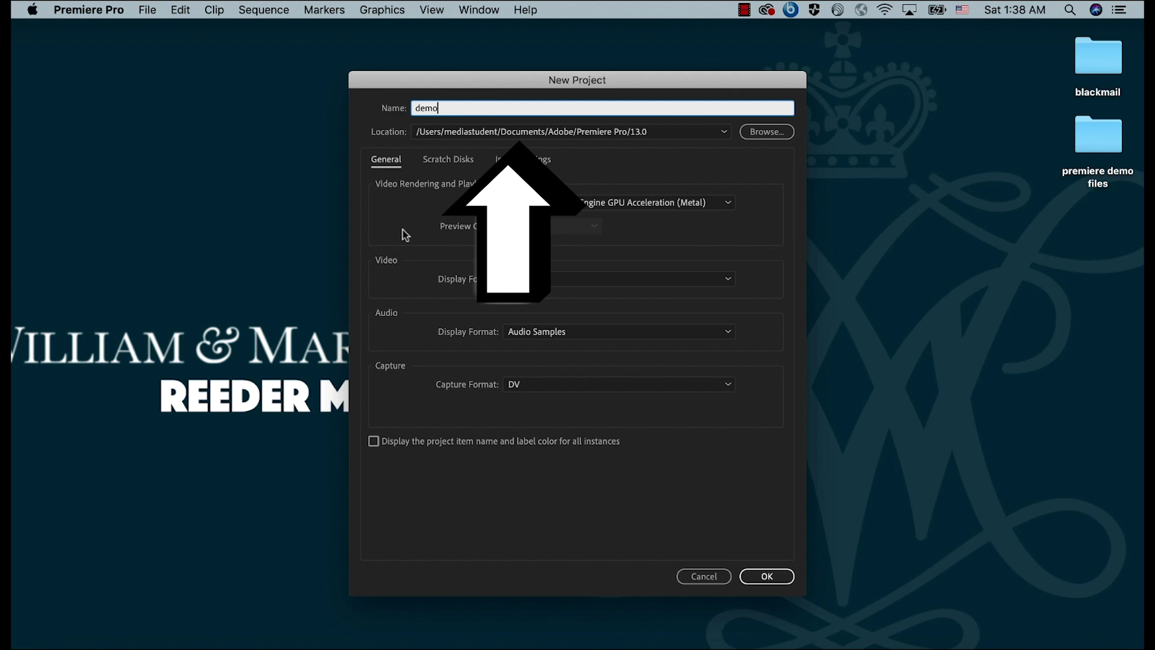
left_click(767, 575)
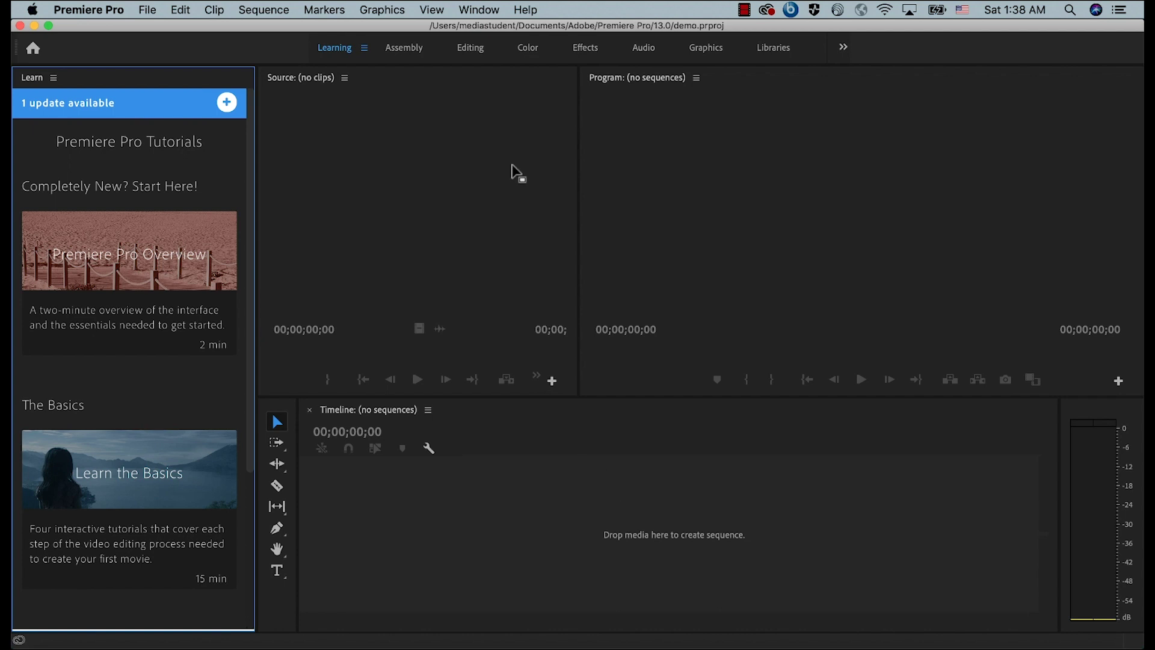
left_click(477, 50)
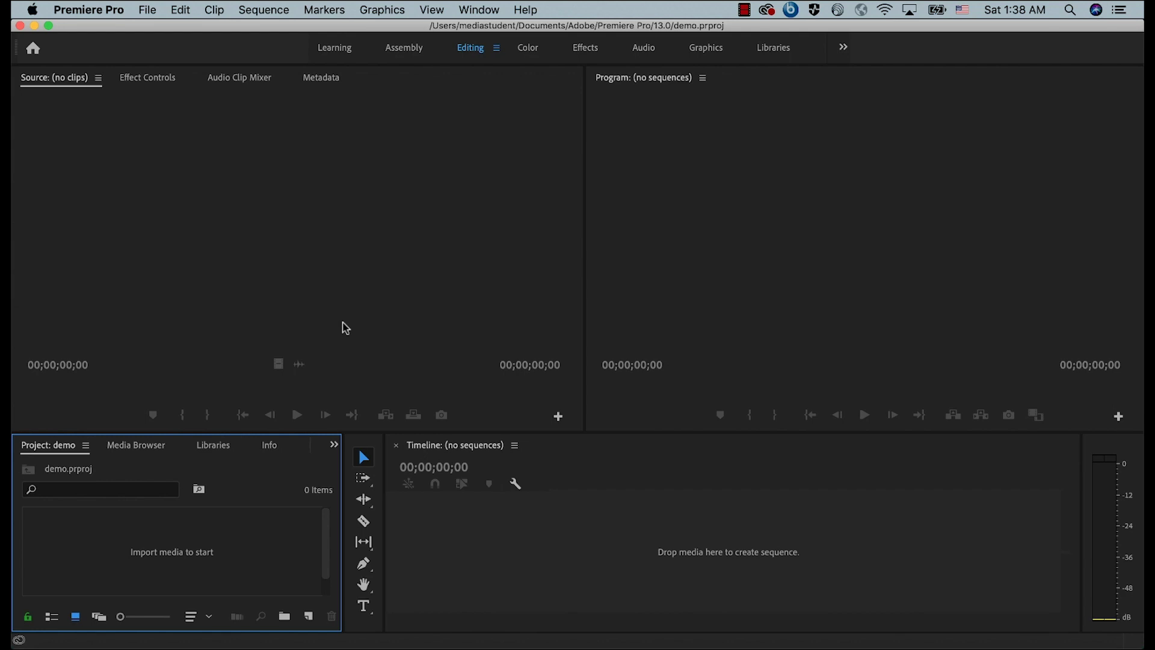
- Import the [HD] MP4 video from the premiere demo files folder and place it in the empty timeline to create a sequence
right_click(248, 540)
left_click(291, 488)
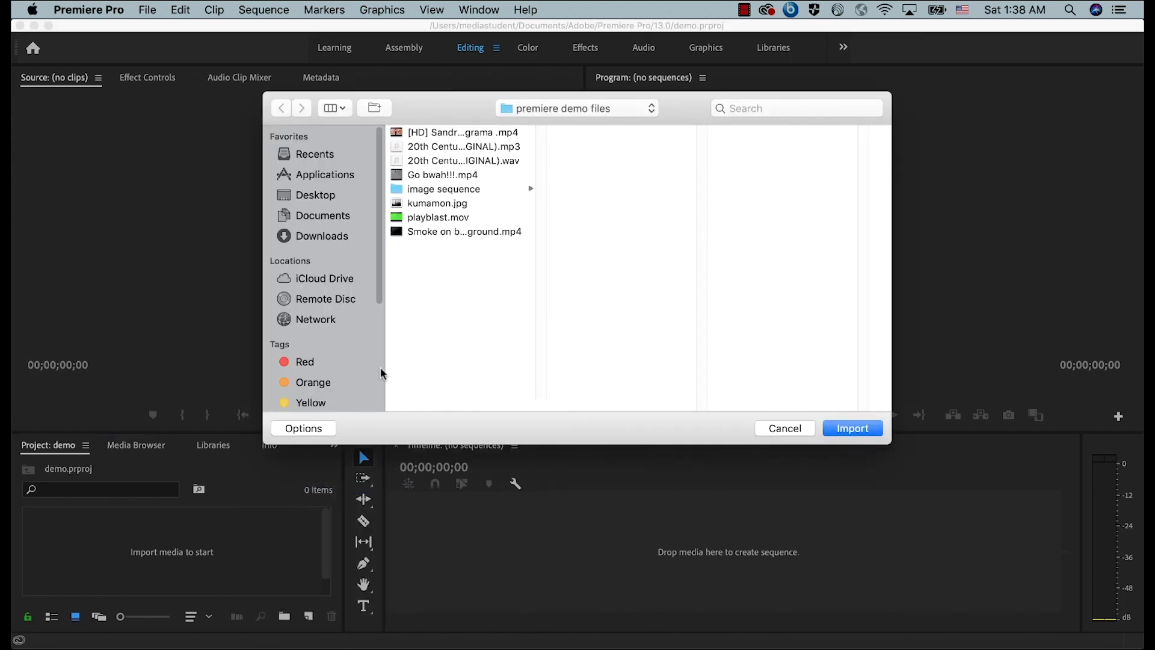
left_click(488, 133)
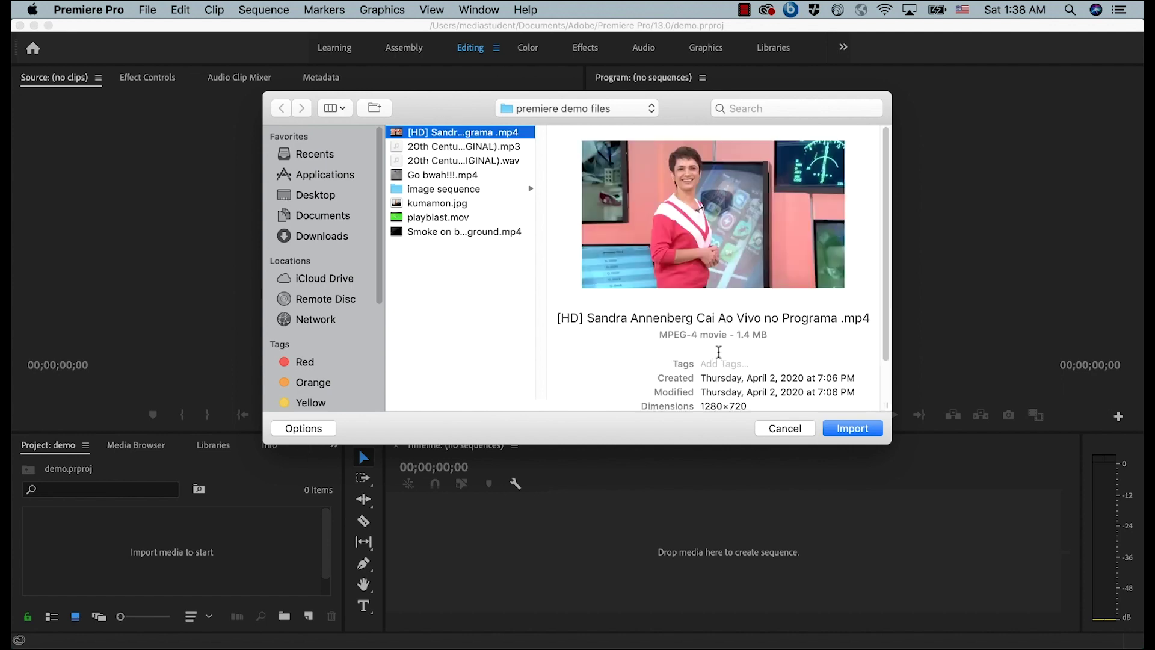
left_click(843, 428)
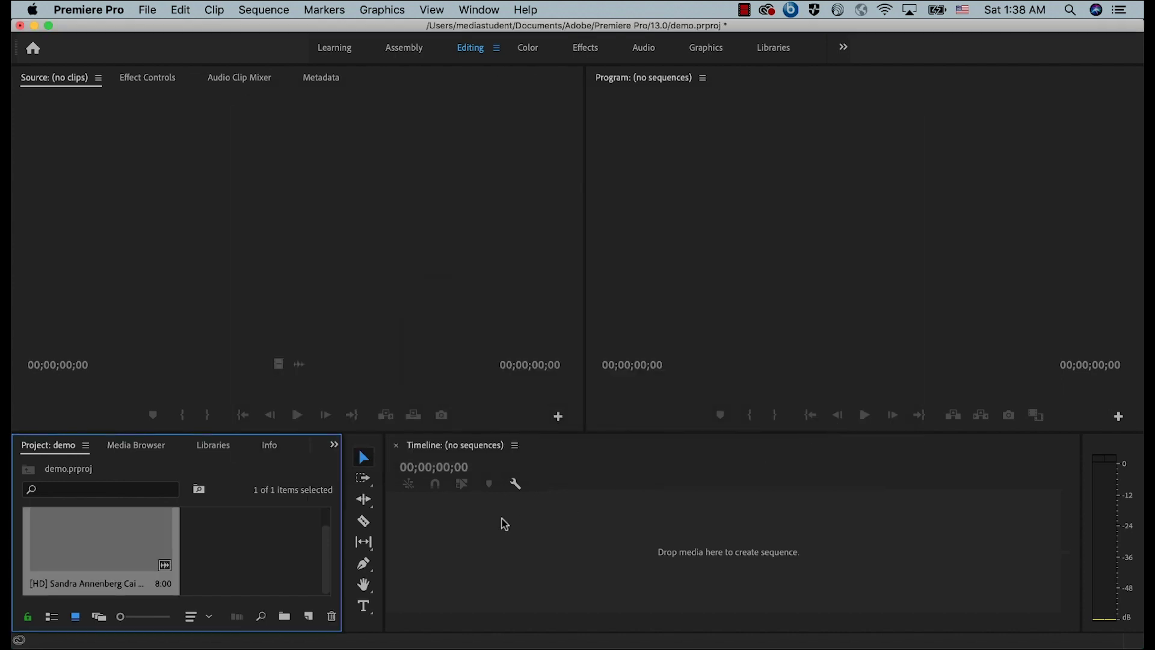
left_click_drag(59, 537, 439, 560)
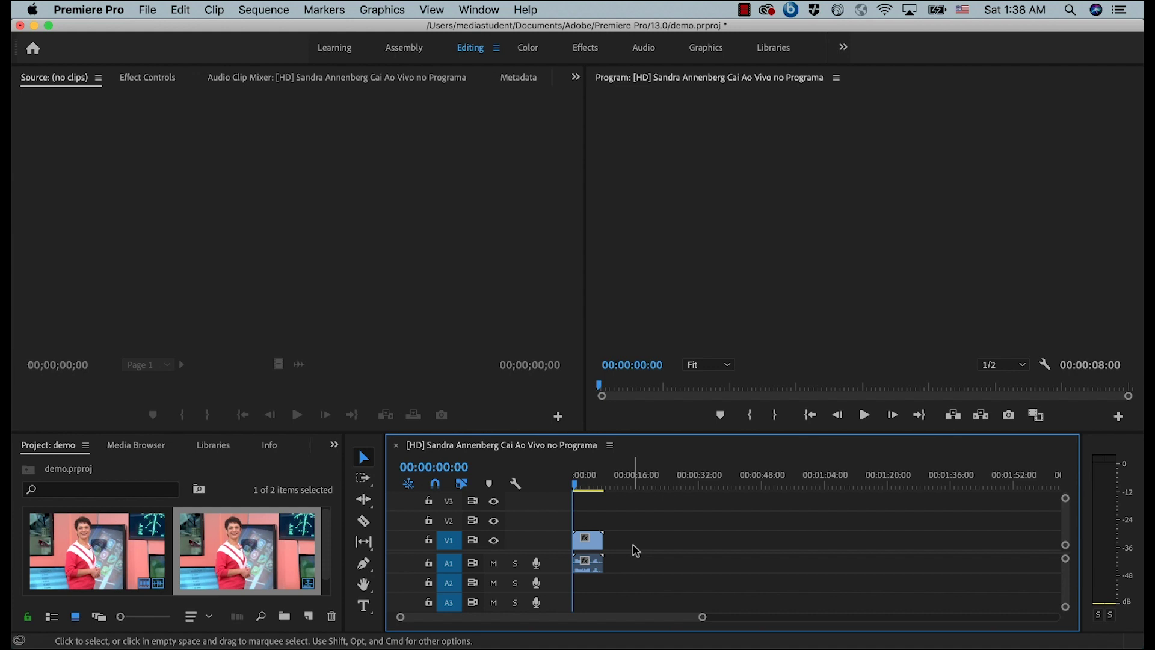
- Play the sequence through and scrub the playhead across the clip to its end
key("space")
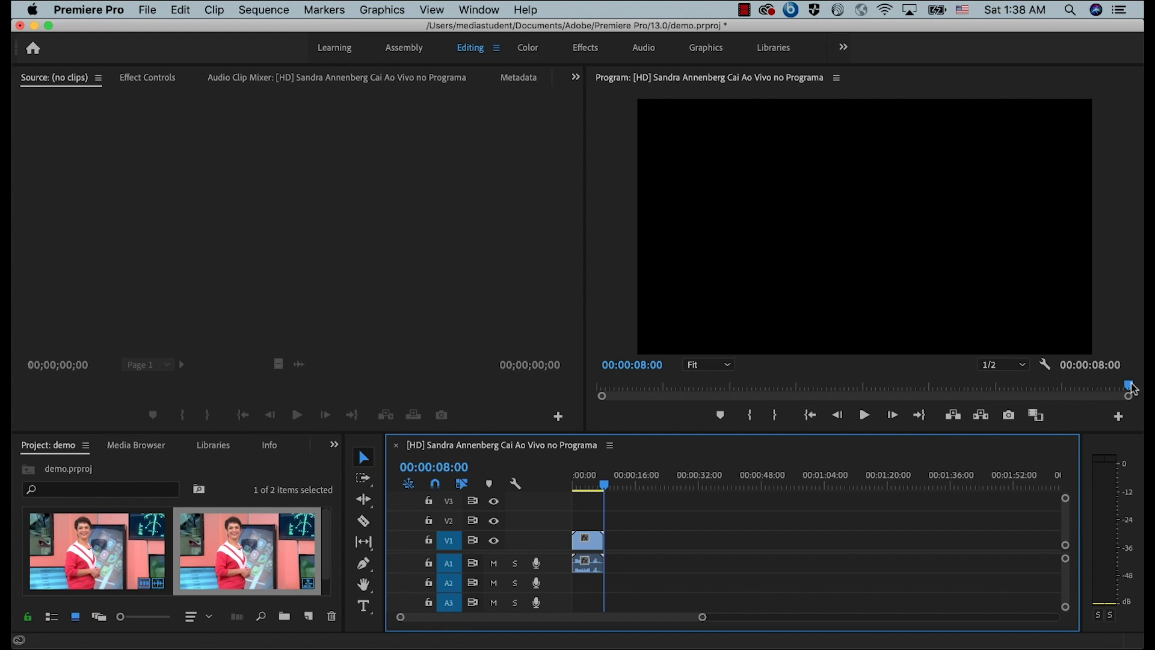
left_click_drag(1133, 389, 812, 394)
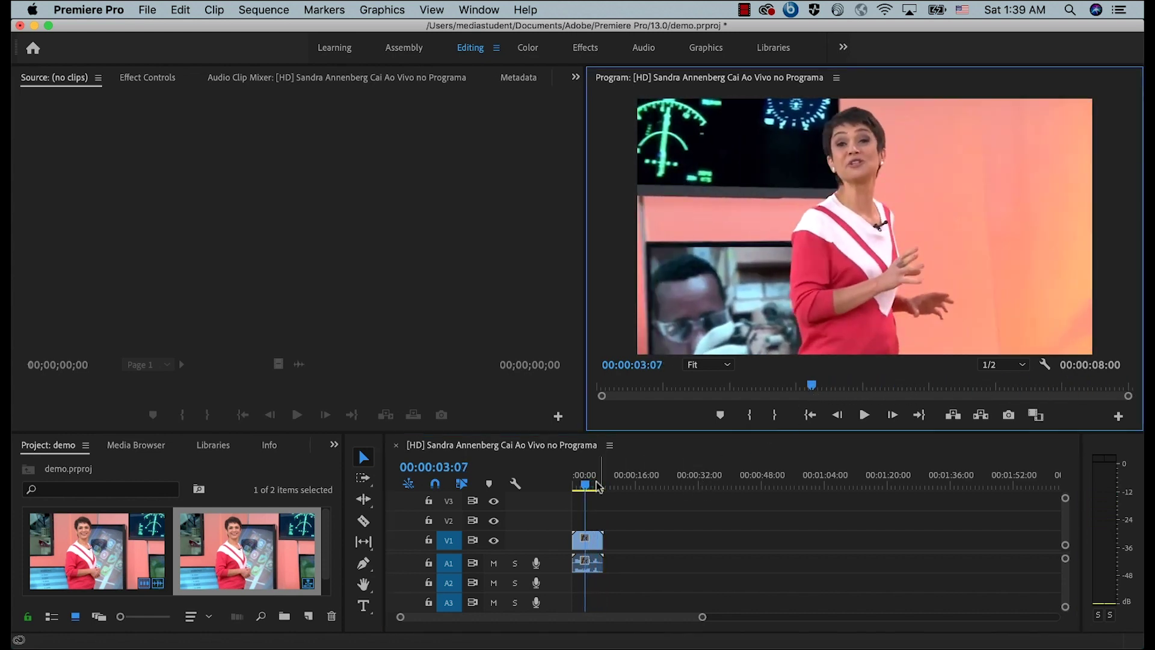
left_click_drag(584, 485, 596, 493)
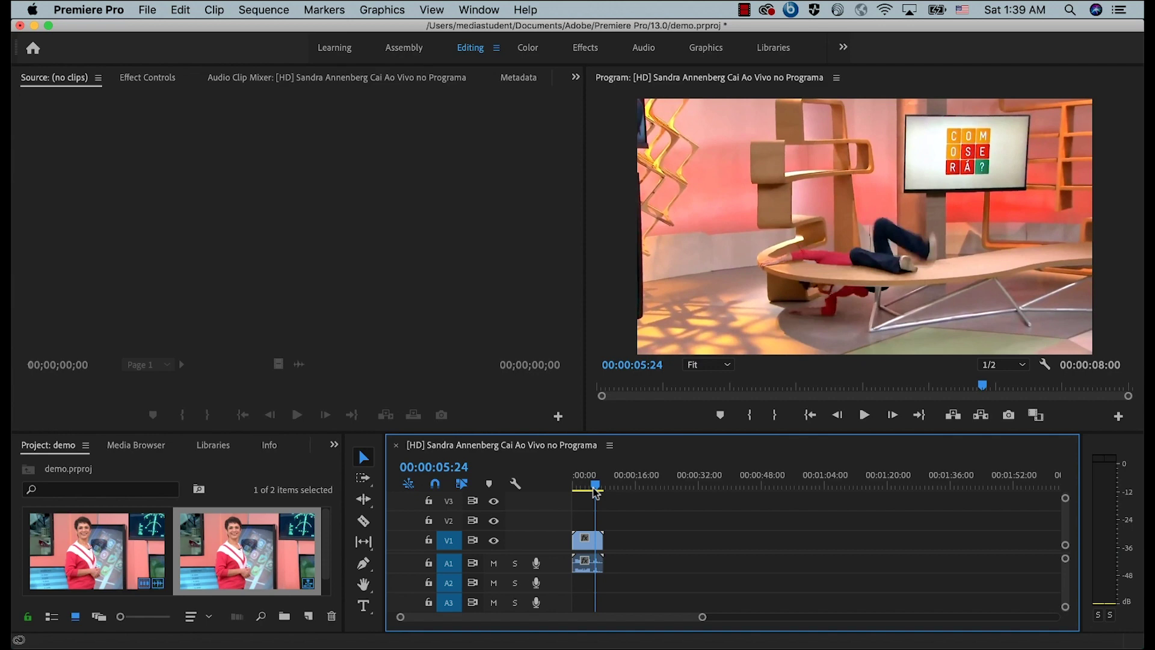
mouse_move(595, 493)
left_mouse_down()
mouse_move(630, 490)
mouse_move(613, 490)
left_mouse_up()
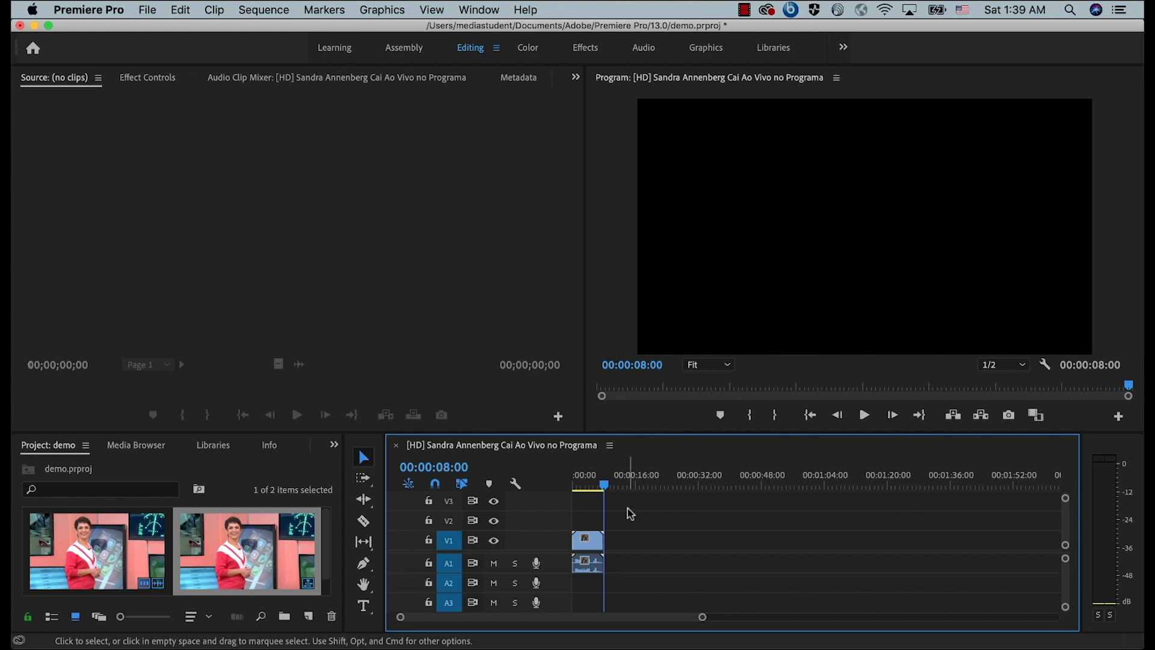
- Open the sequence settings for review and close them
left_click(264, 10)
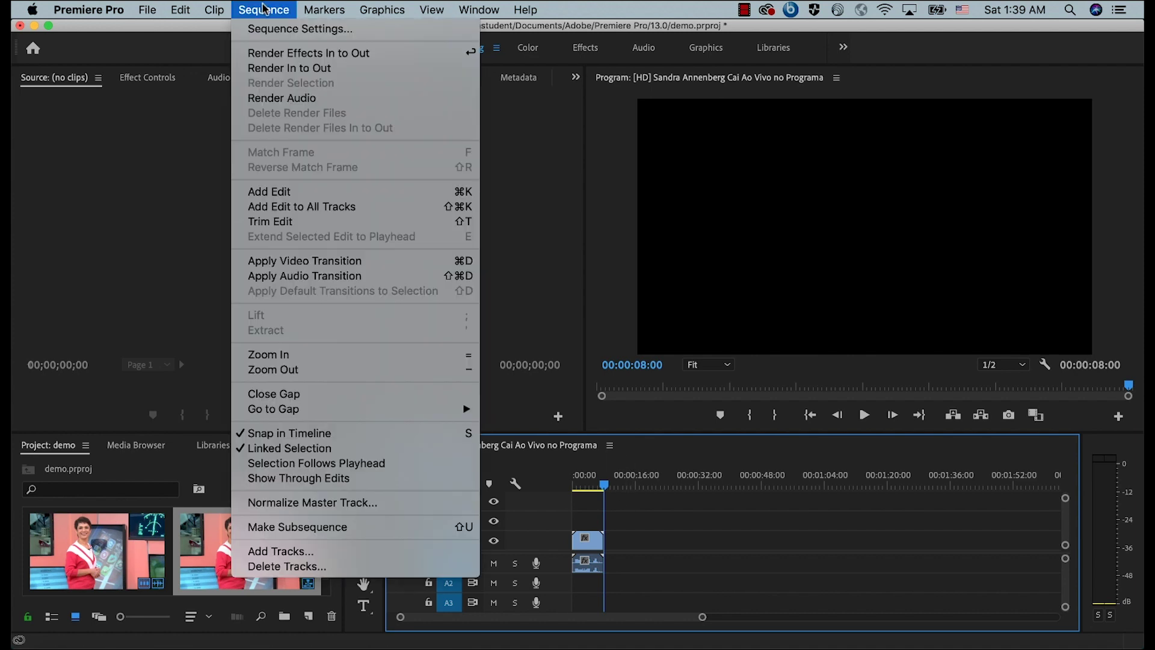
left_click(268, 29)
left_click(808, 609)
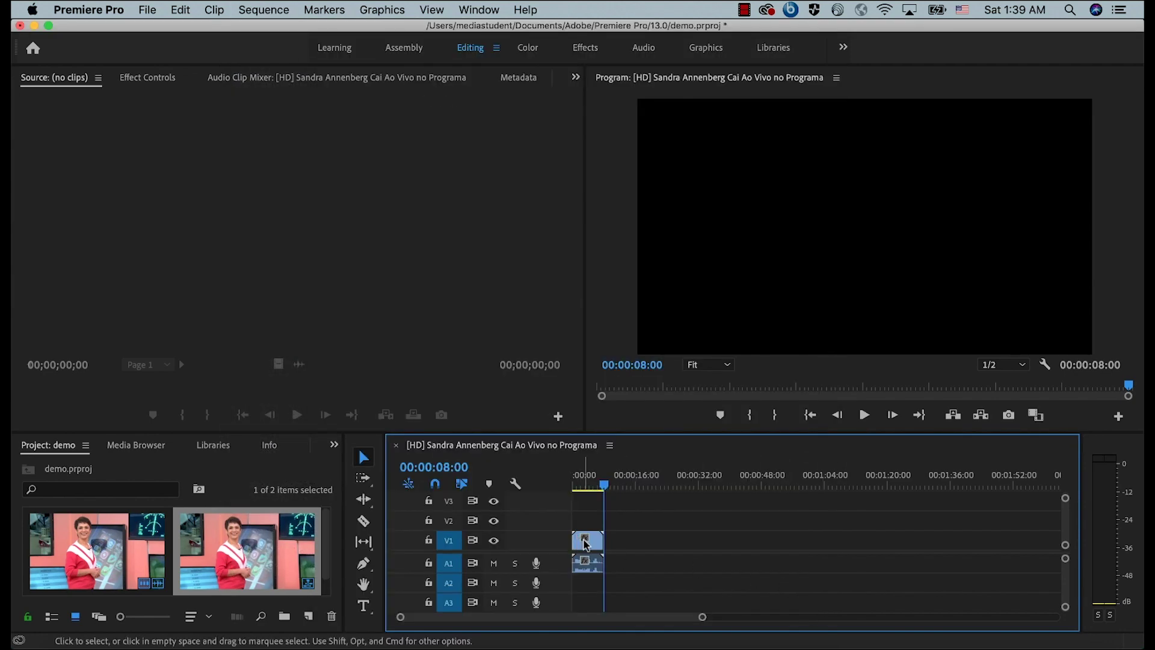
- Move the linked clip along V1 and A1 so it starts at about 00:00:13:00
left_click_drag(588, 545, 659, 540)
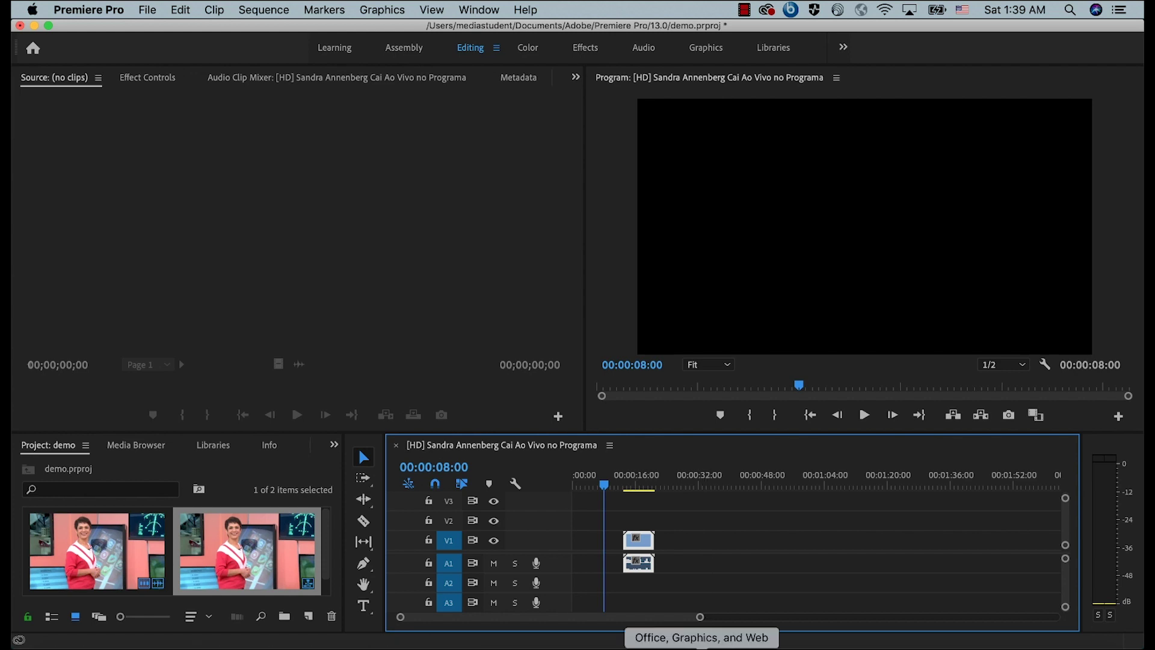
left_click_drag(701, 617, 480, 625)
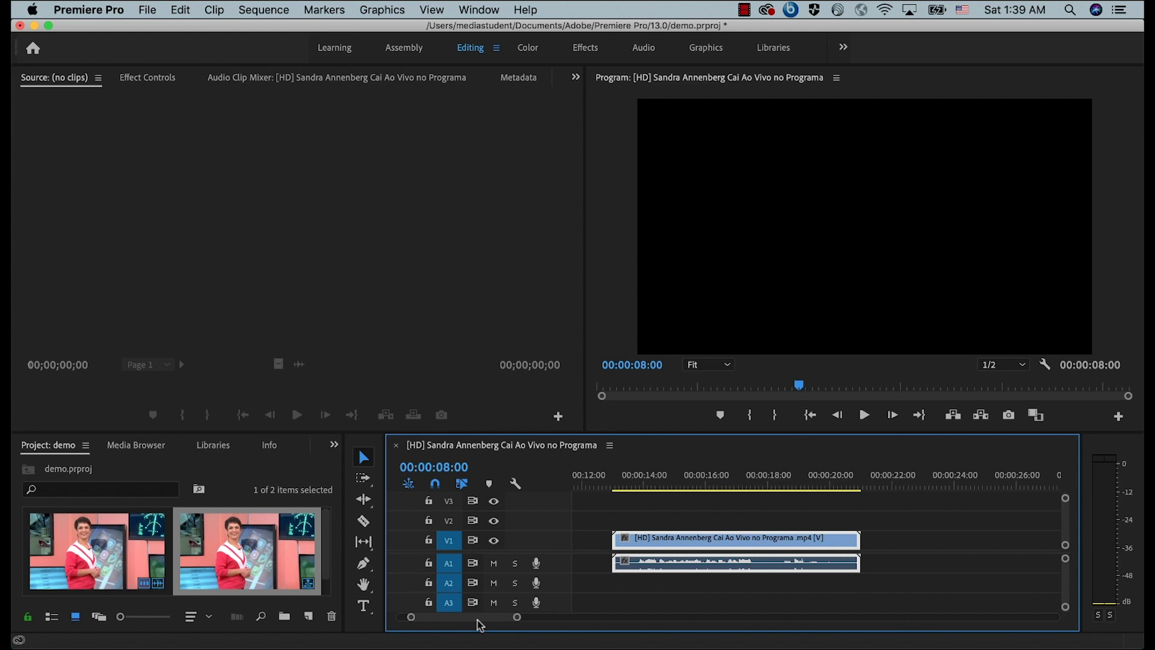
- Try unlinking the clip's audio from its video and shifting the audio about 1.4 seconds later, and undo both changes
right_click(719, 543)
mouse_move(766, 646)
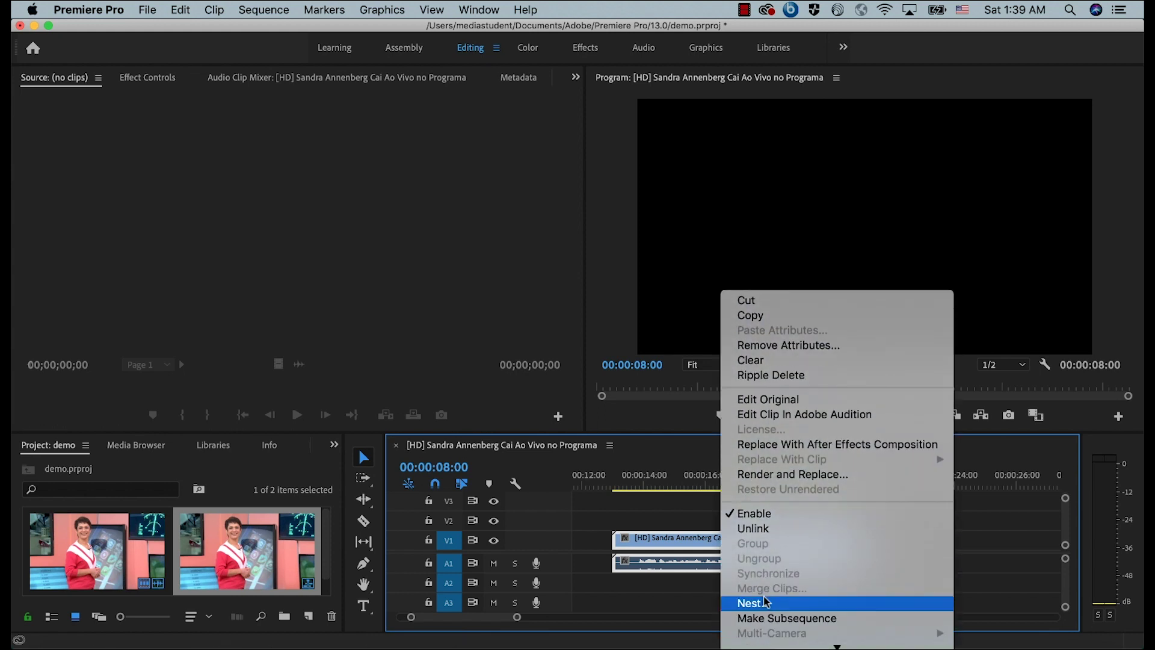
left_click(766, 532)
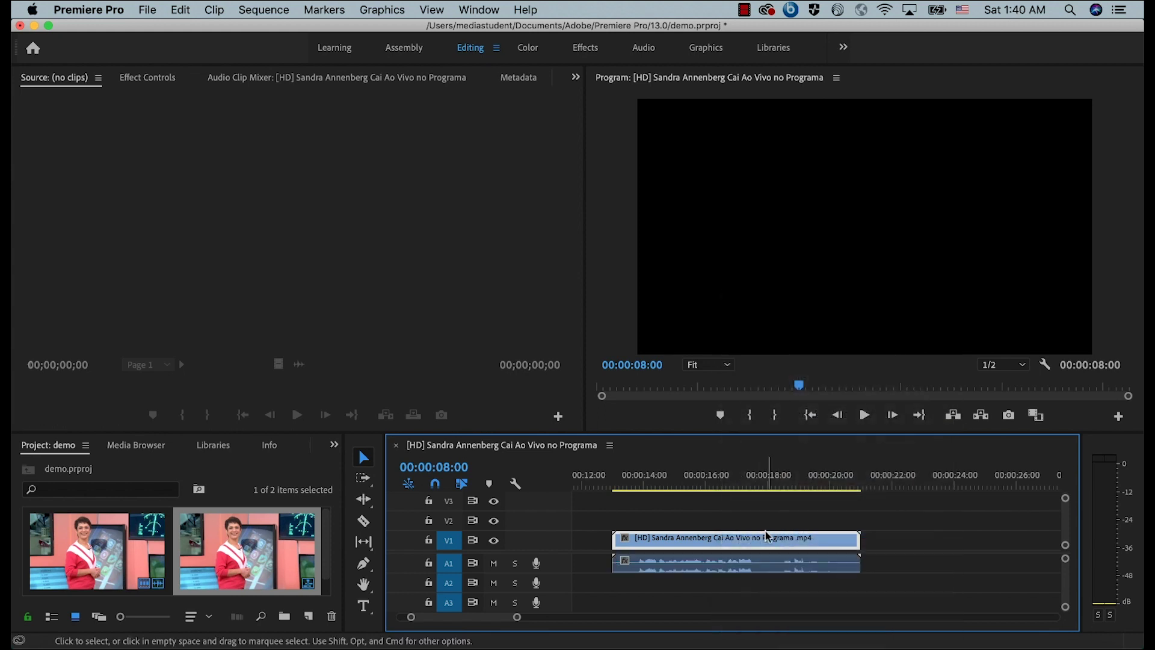
left_click(733, 584)
left_click(702, 570)
left_click_drag(702, 570, 746, 574)
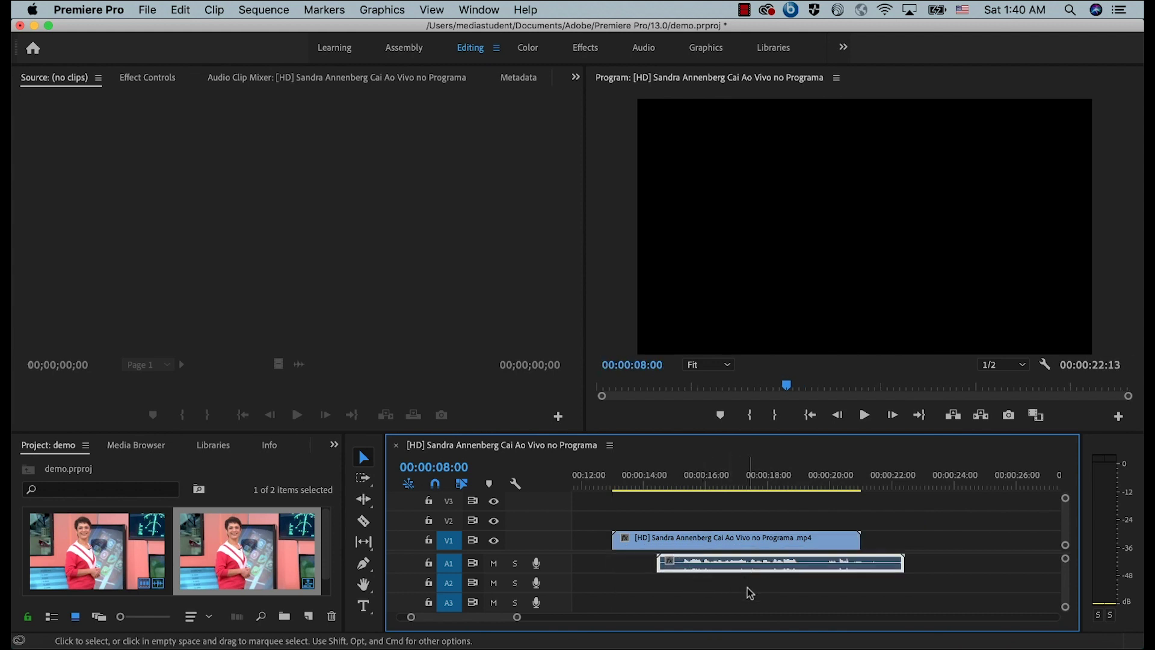
left_click(751, 594)
key("super+z")
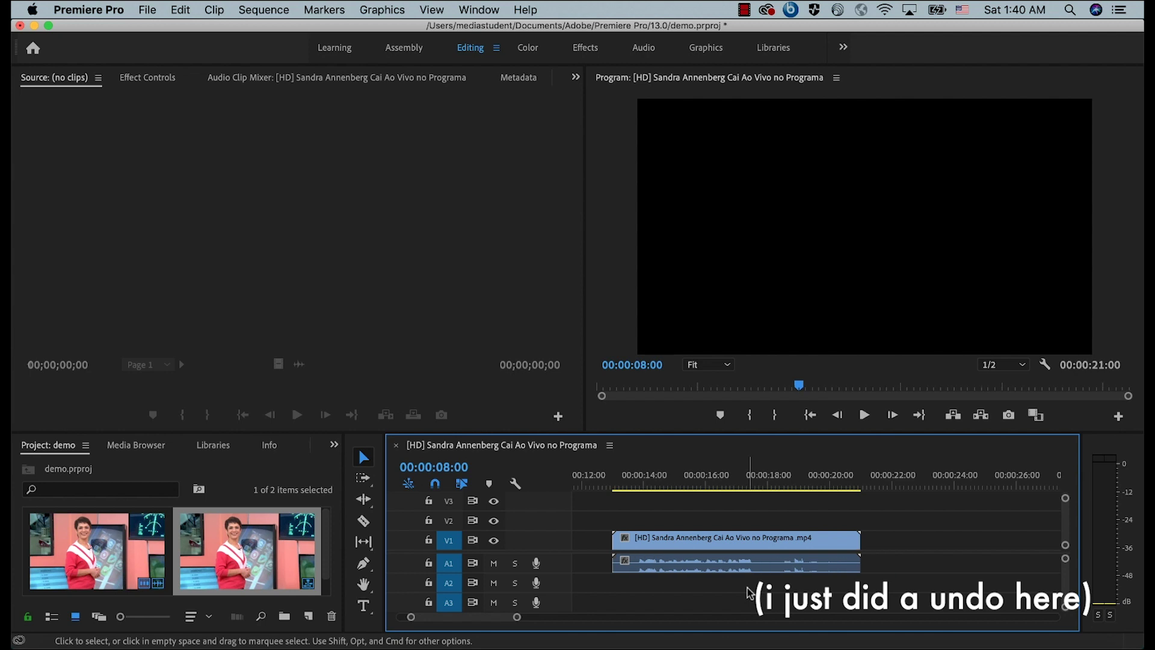
key("super+z")
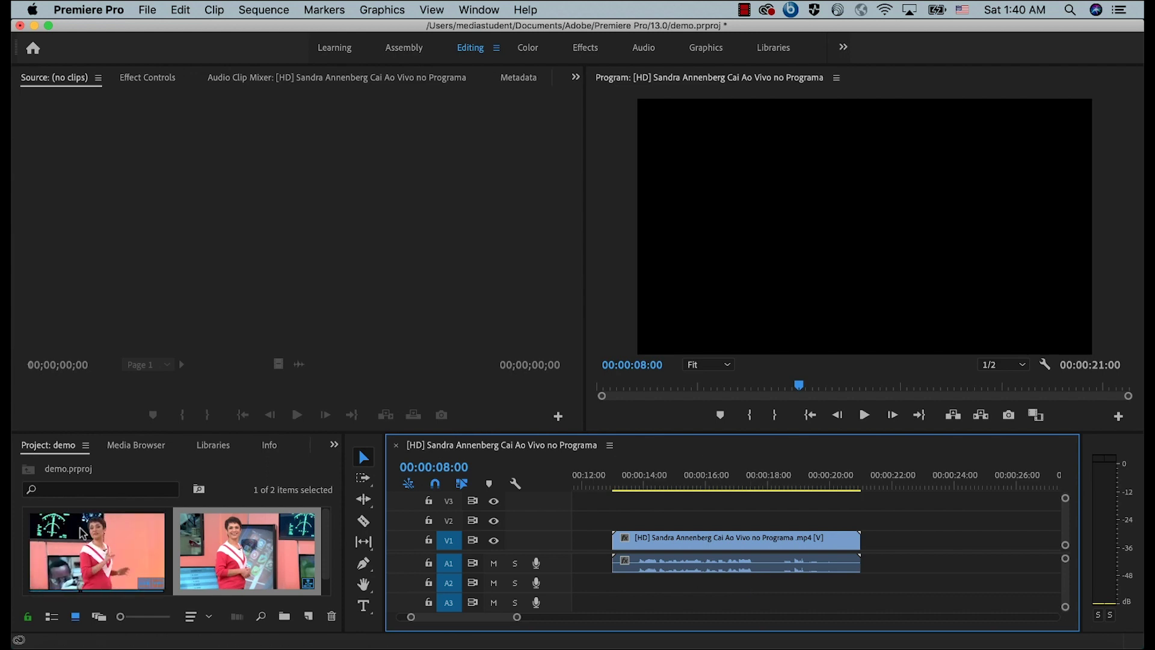
- Mark the source clip from 00:00:04:16 to 00:00:06:02 and place that segment on V1 and A1, a short gap after the existing clip
left_click(85, 554)
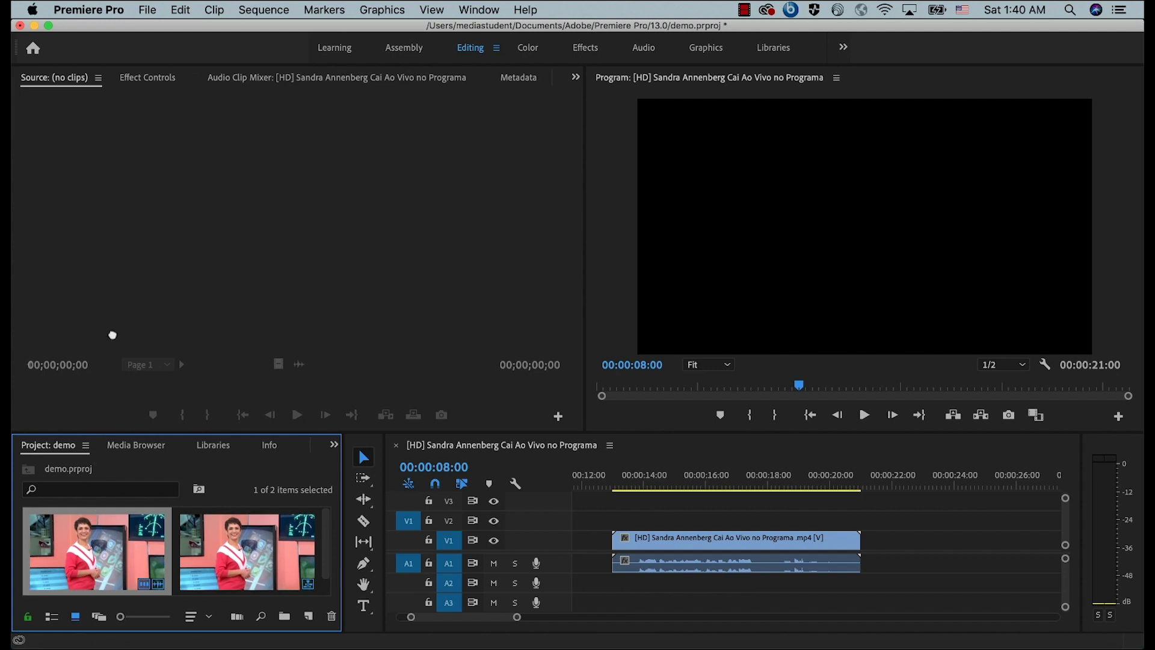
left_click_drag(133, 218, 135, 221)
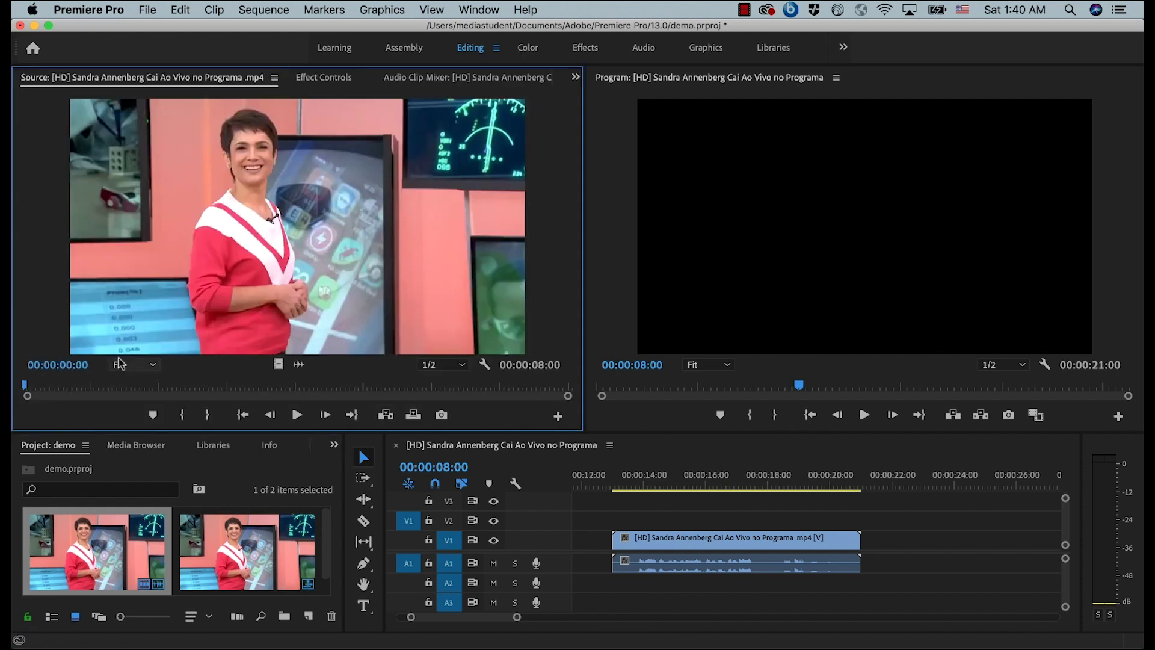
left_click_drag(24, 386, 335, 389)
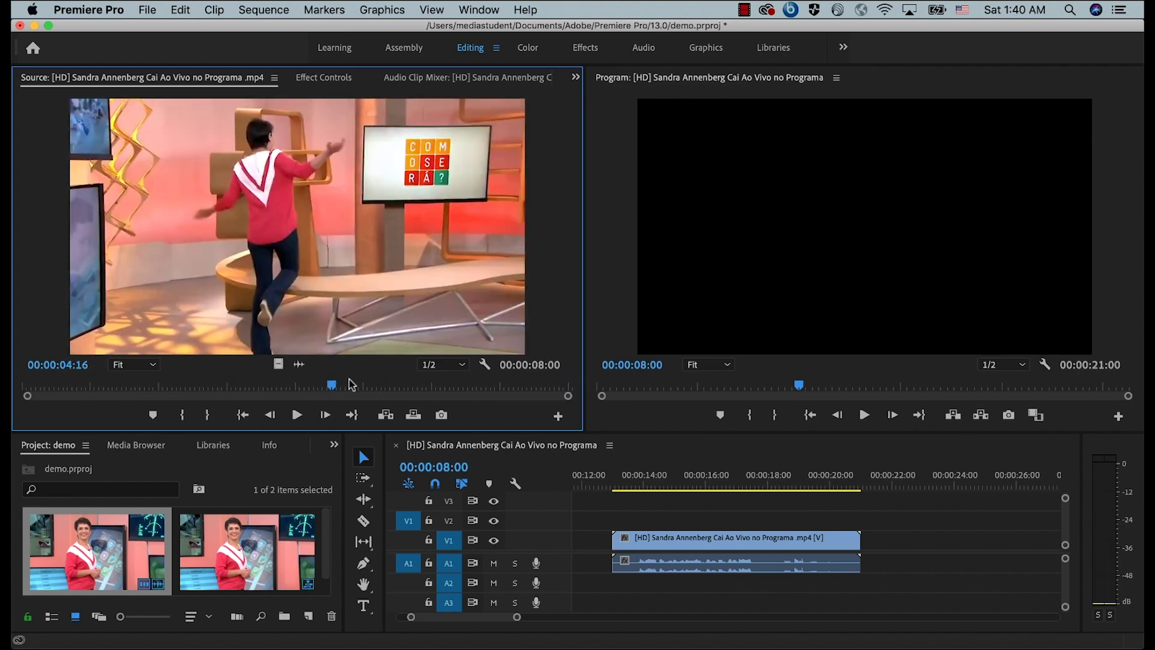
key("i")
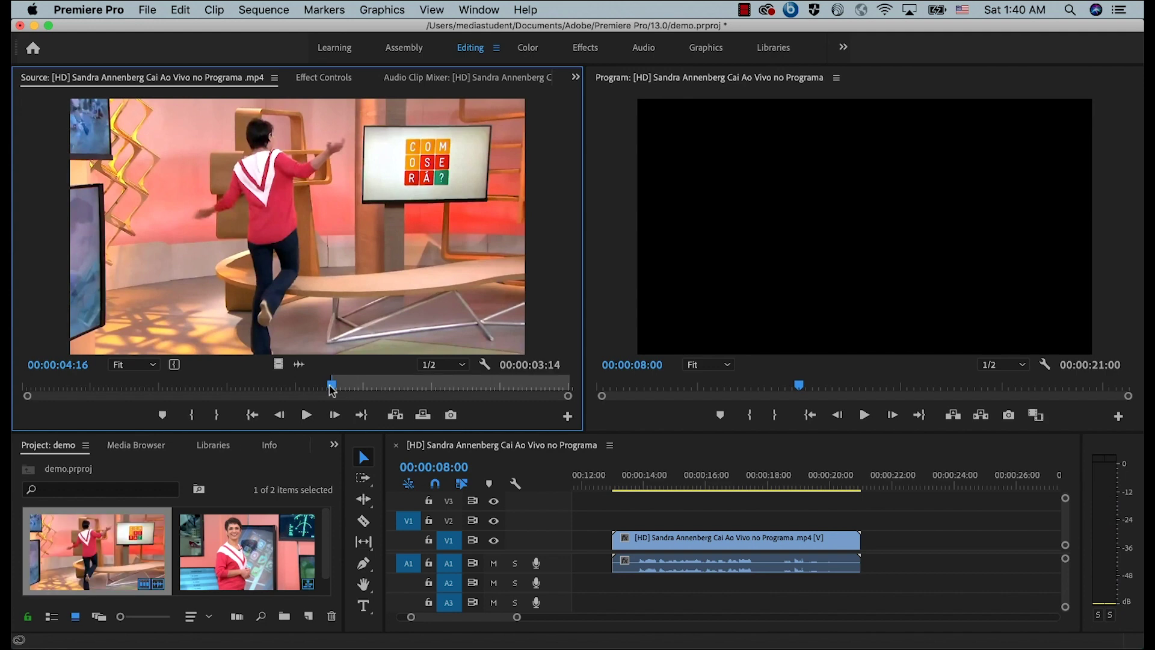
left_click_drag(332, 390, 438, 395)
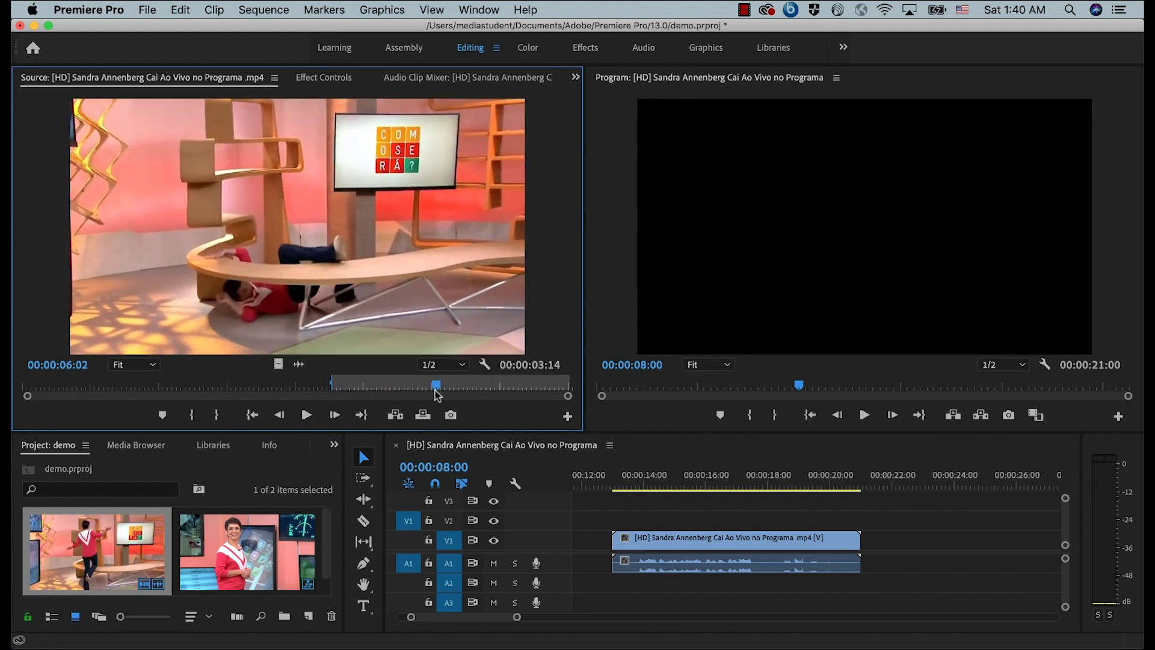
key("o")
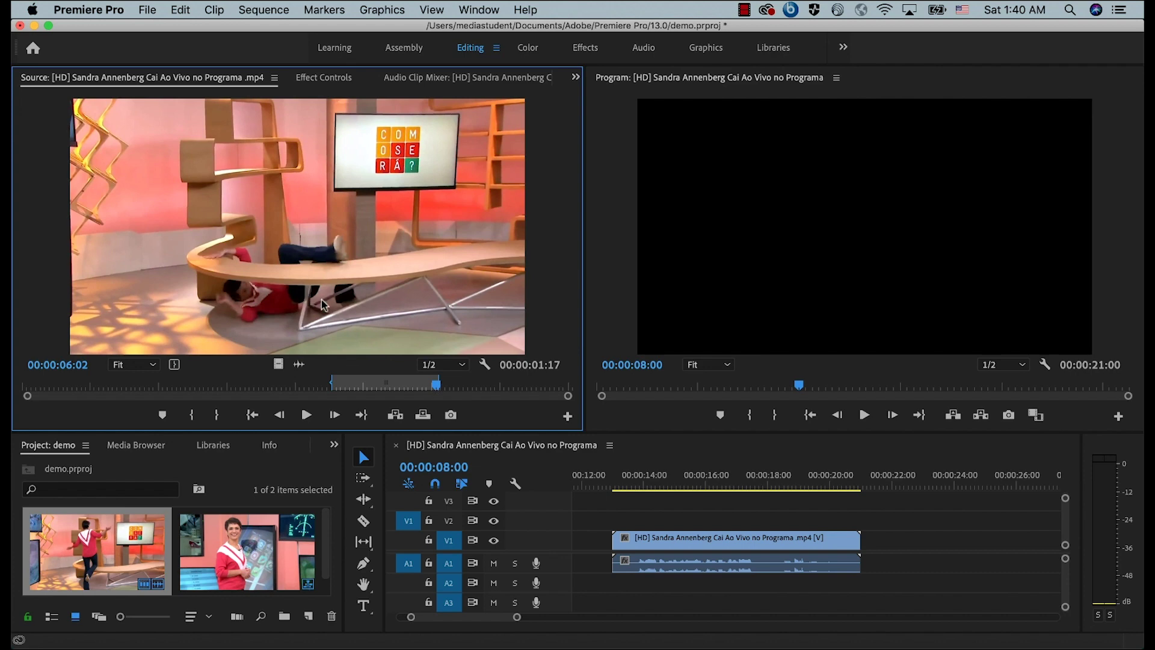
left_click_drag(251, 224, 906, 546)
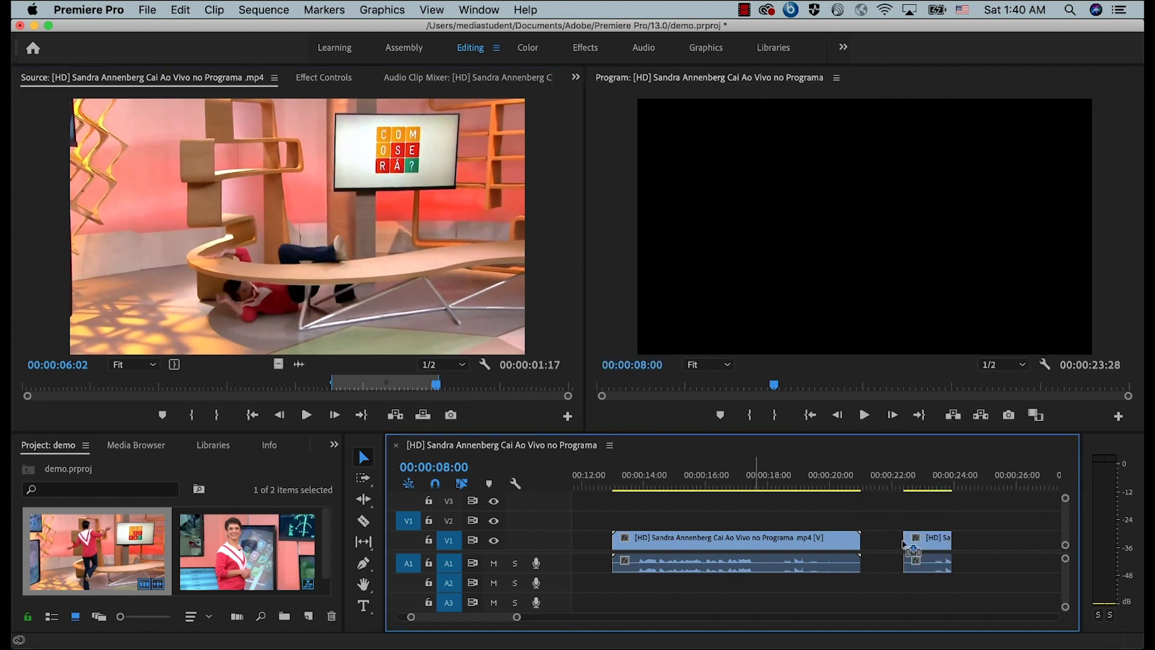
- Place the marked segment's video only on V1 and its audio only further along A1, and play the timeline from 00:00:21:17
left_click_drag(479, 615, 487, 622)
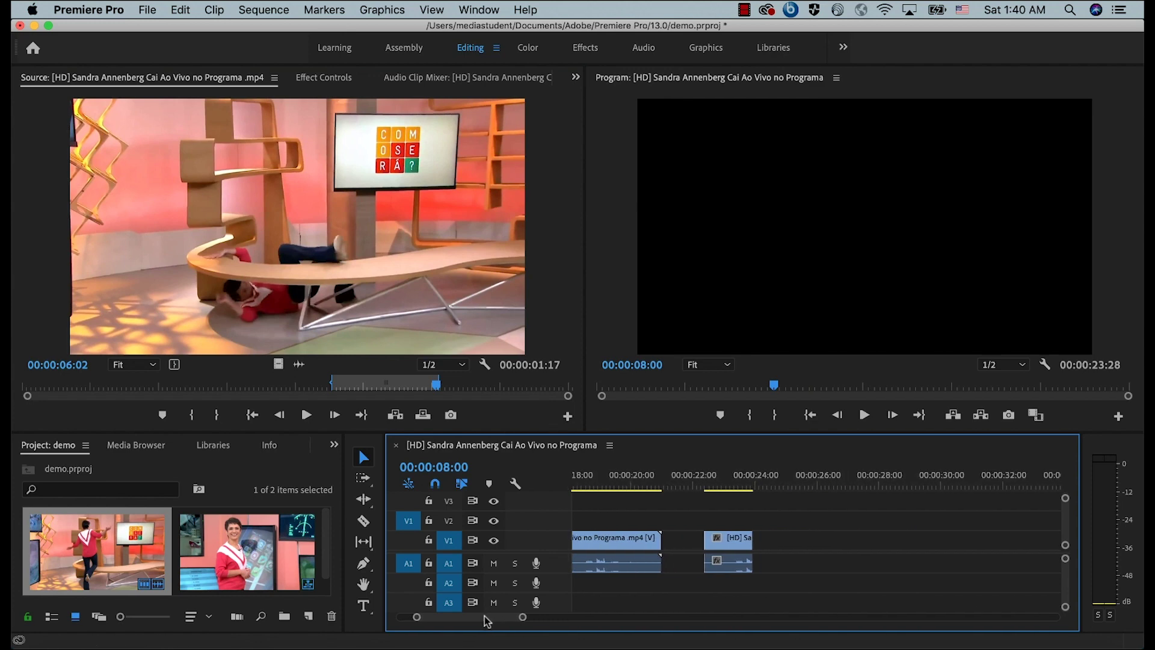
left_click_drag(278, 364, 795, 540)
left_click_drag(297, 364, 872, 563)
left_click(679, 480)
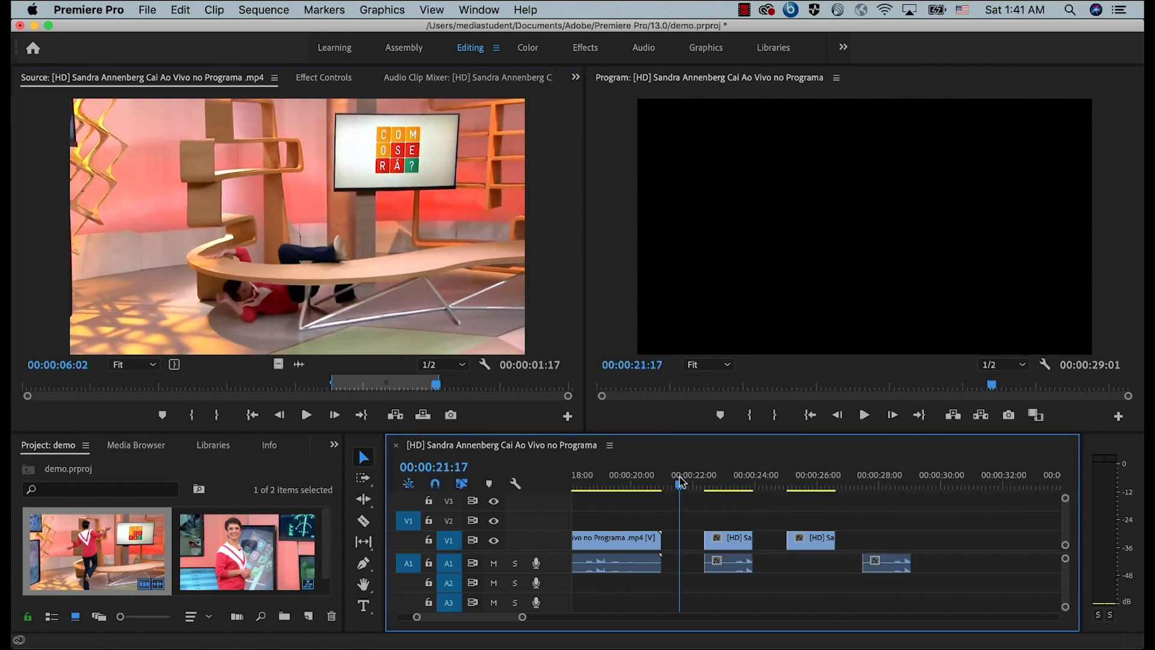
key("space")
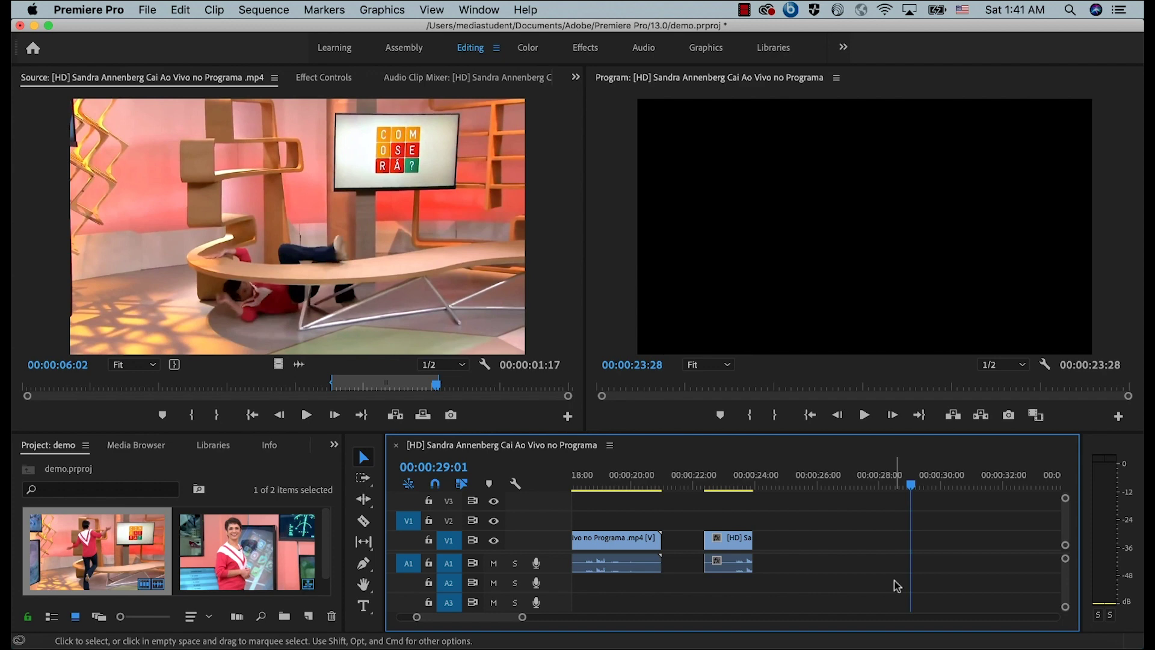
- Try moving the short segment against the end of the first clip to close the gap, and undo the move
left_click(738, 544)
left_click_drag(738, 543, 700, 547)
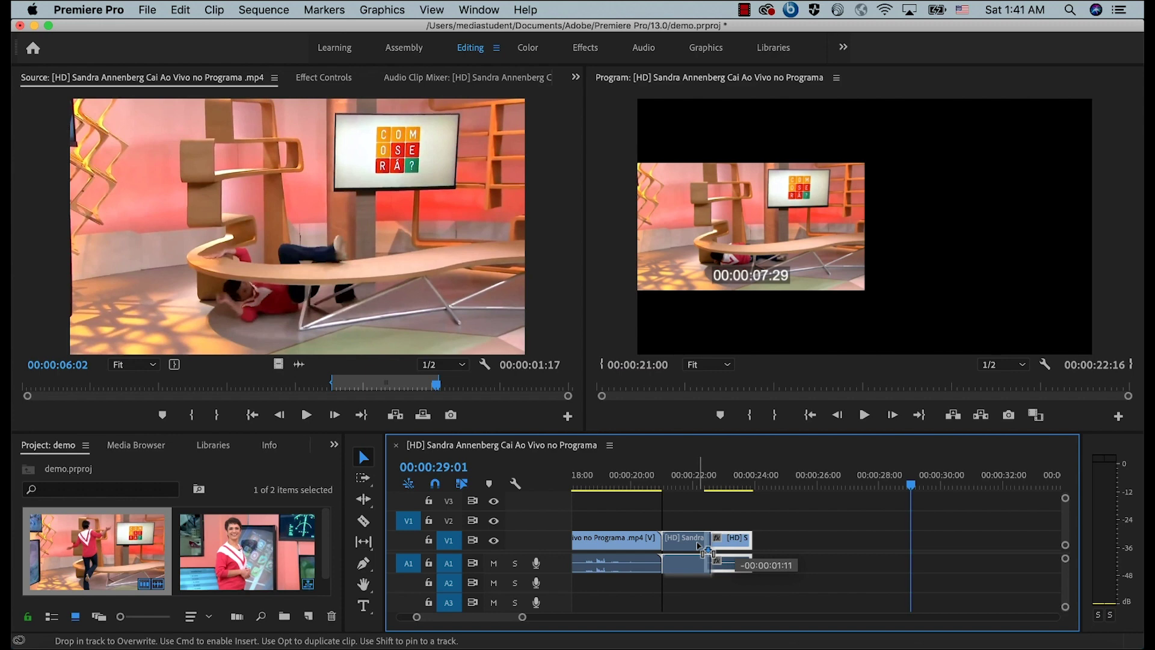
left_click_drag(700, 547, 700, 548)
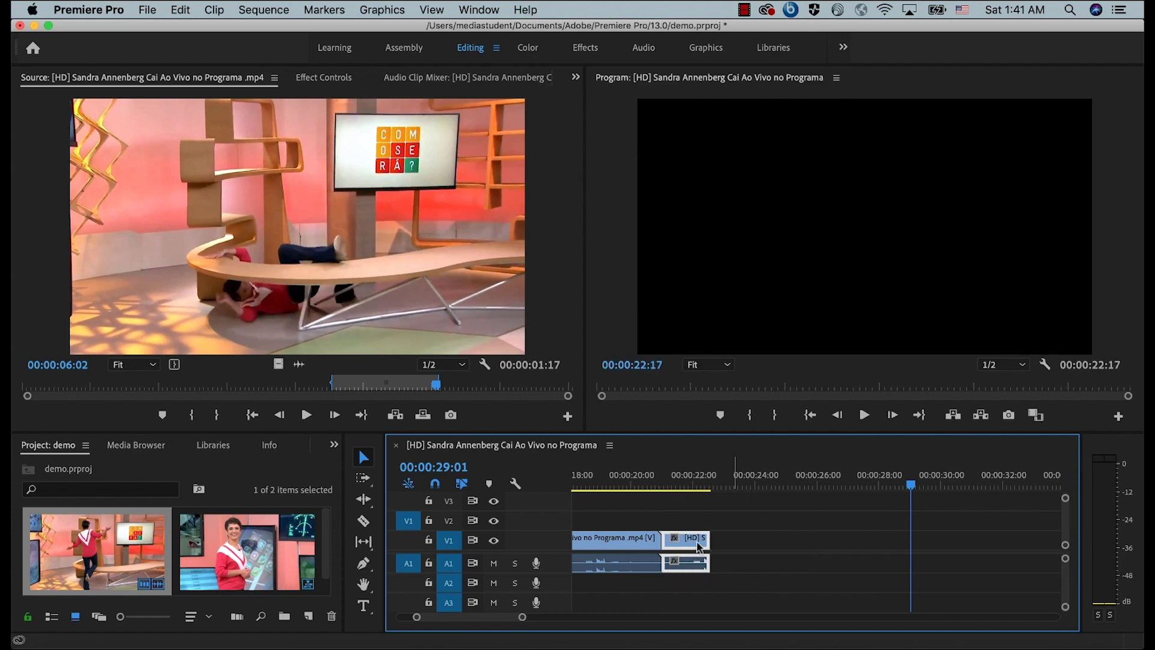
key("super+z")
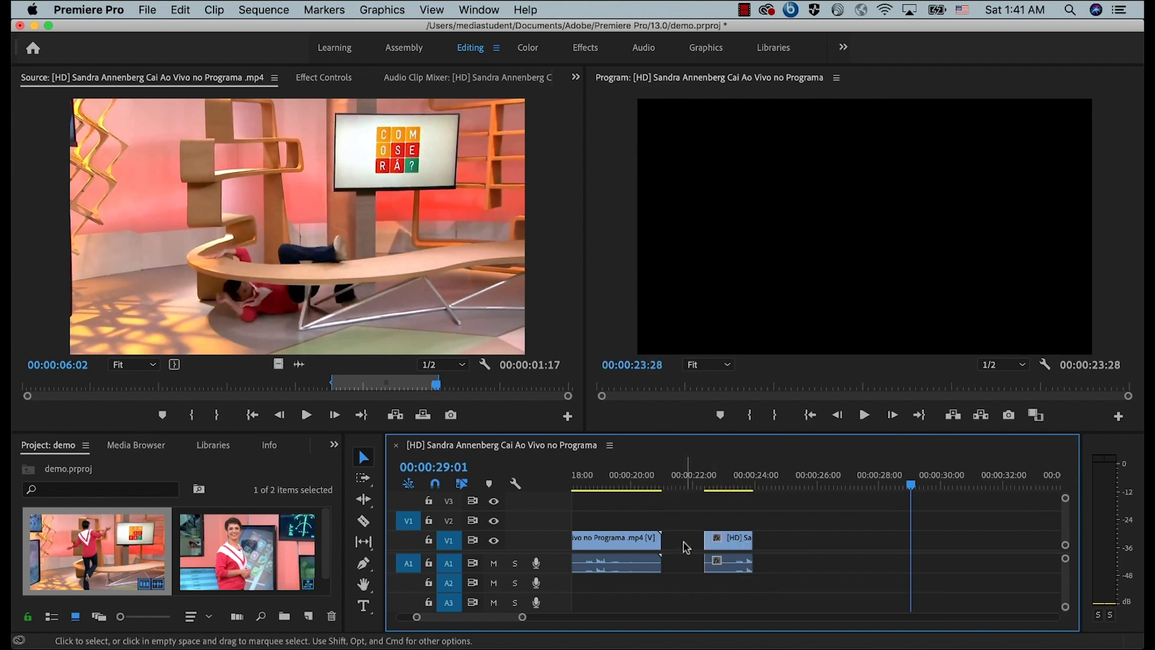
- Ripple delete the empty gap between the two clips on the timeline
left_click(683, 548)
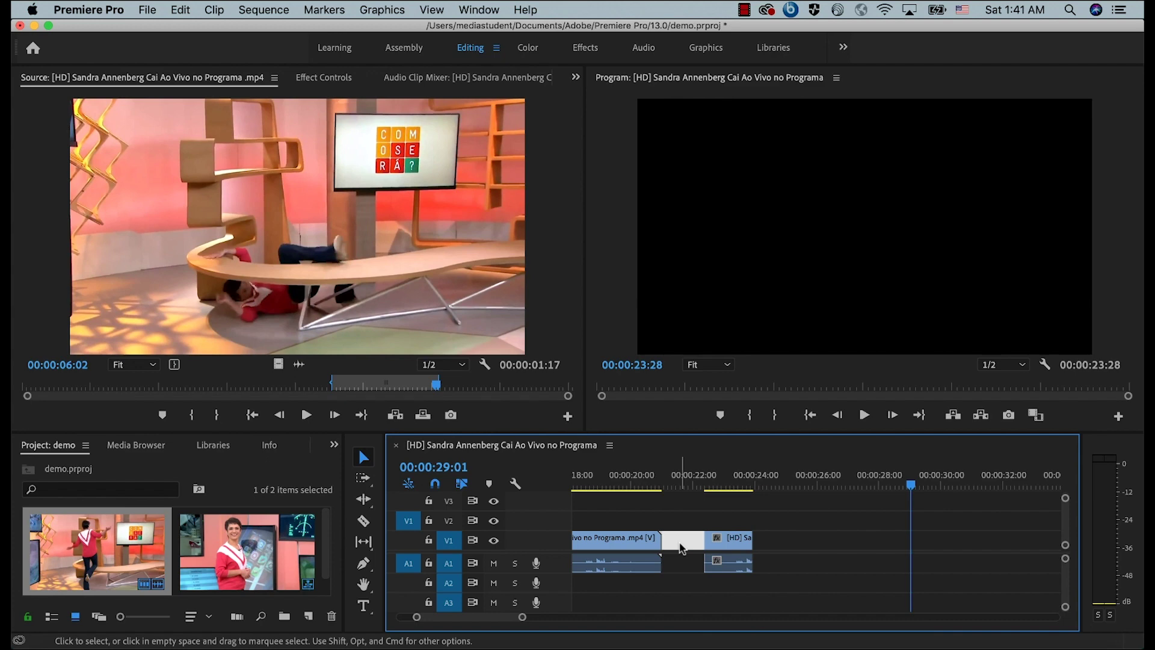
key("Delete")
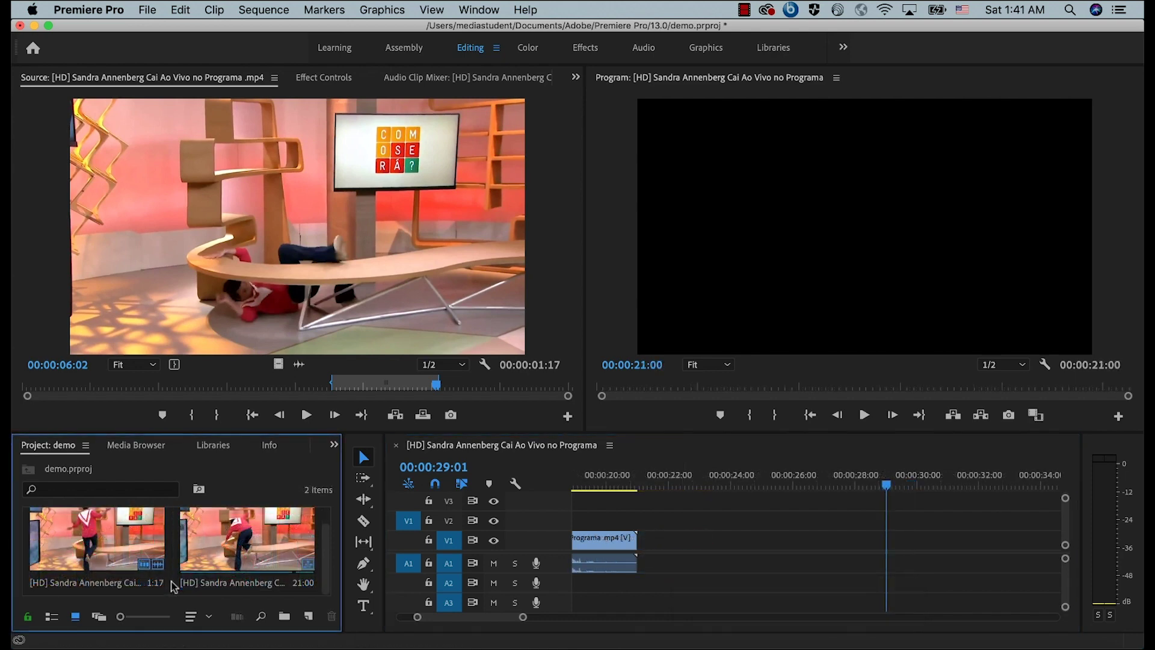
- Import the numbered PNG frames starting at untitled.1.png from the image sequence folder as an image sequence
double_click(172, 582)
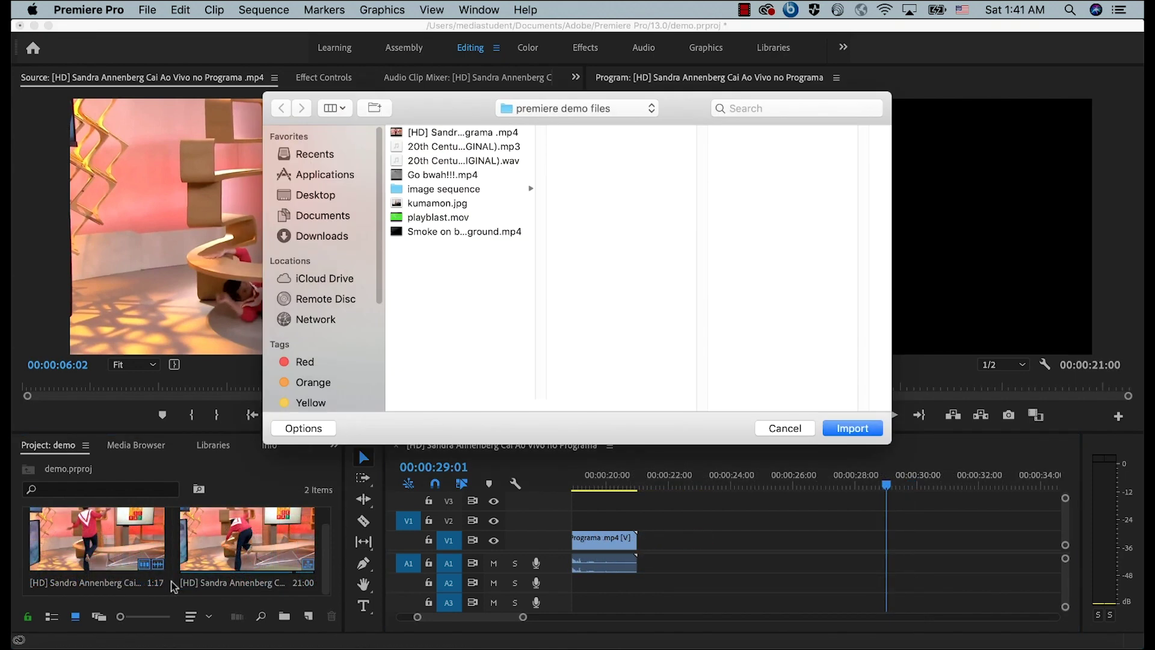
left_click(489, 190)
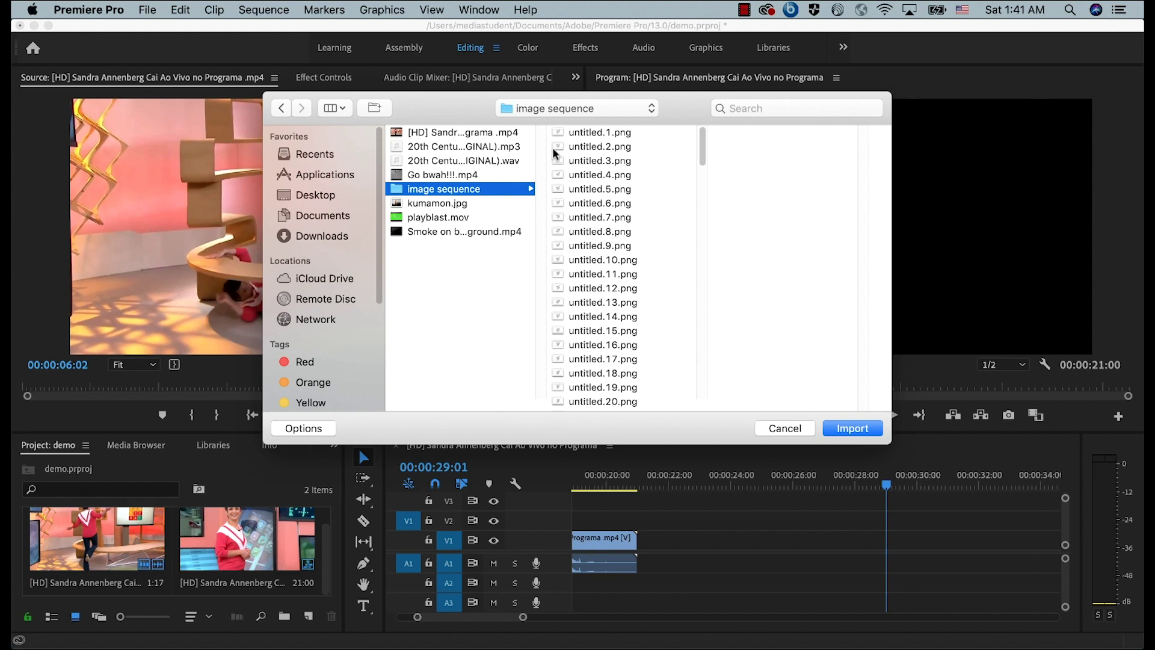
left_click(593, 137)
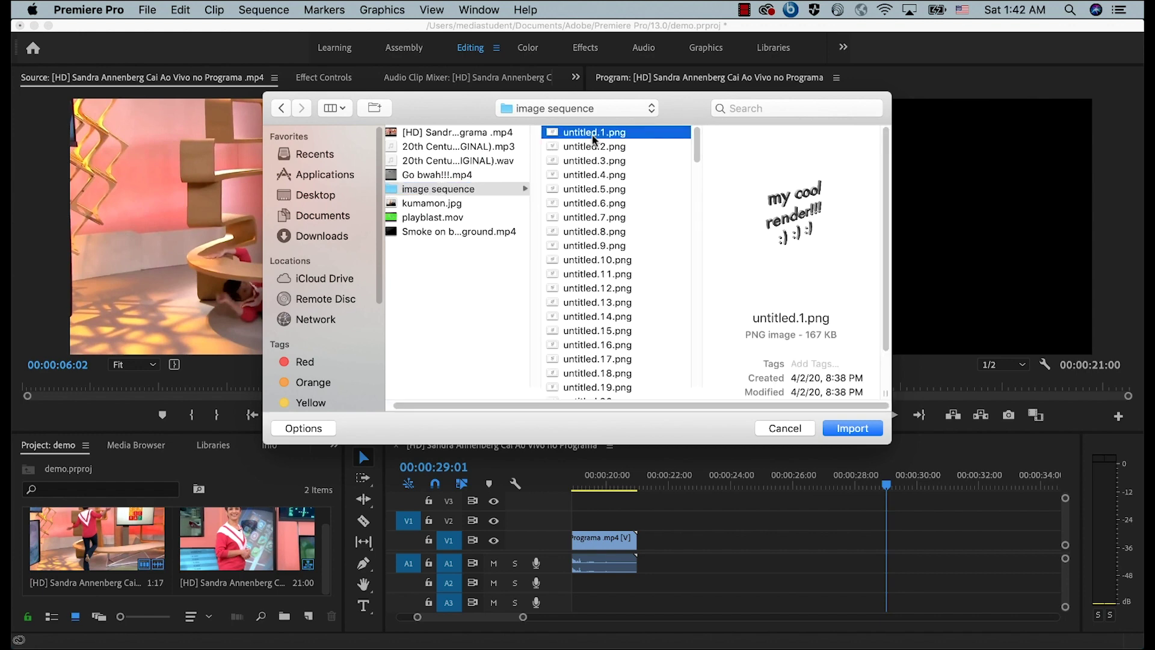
left_click(304, 428)
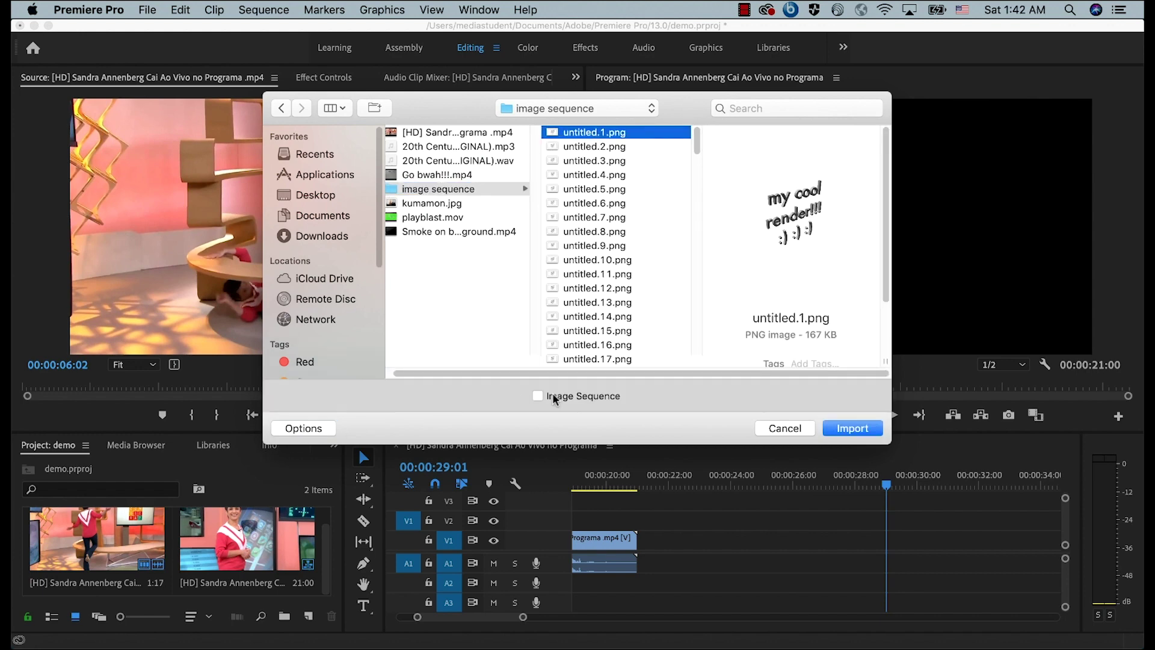
left_click(862, 427)
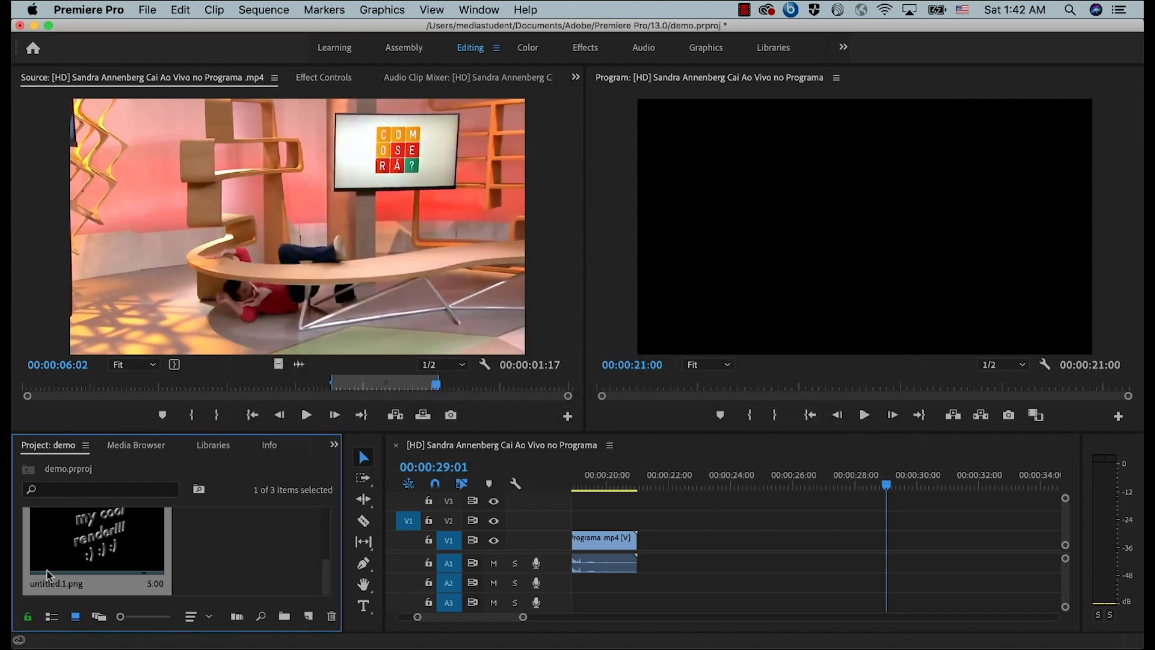
- Place the untitled.1.png sequence on V1 a short gap after the existing clip and play the timeline from 00:00:21:14
left_click_drag(560, 566, 661, 548)
left_click(653, 484)
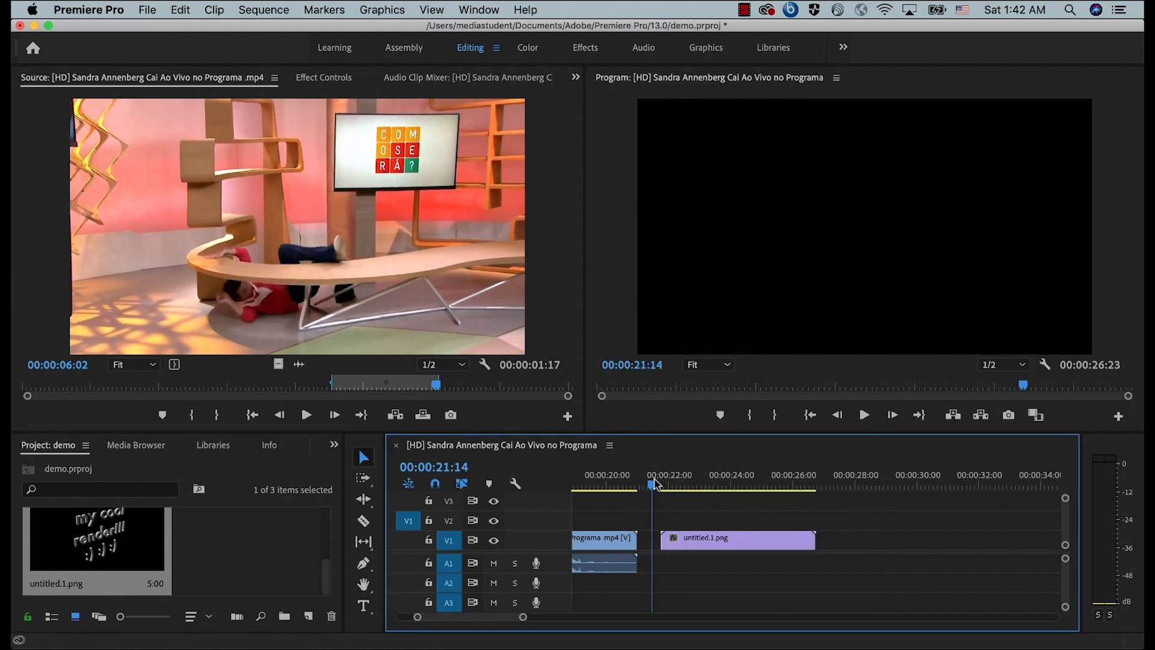
key("b")
key("space")
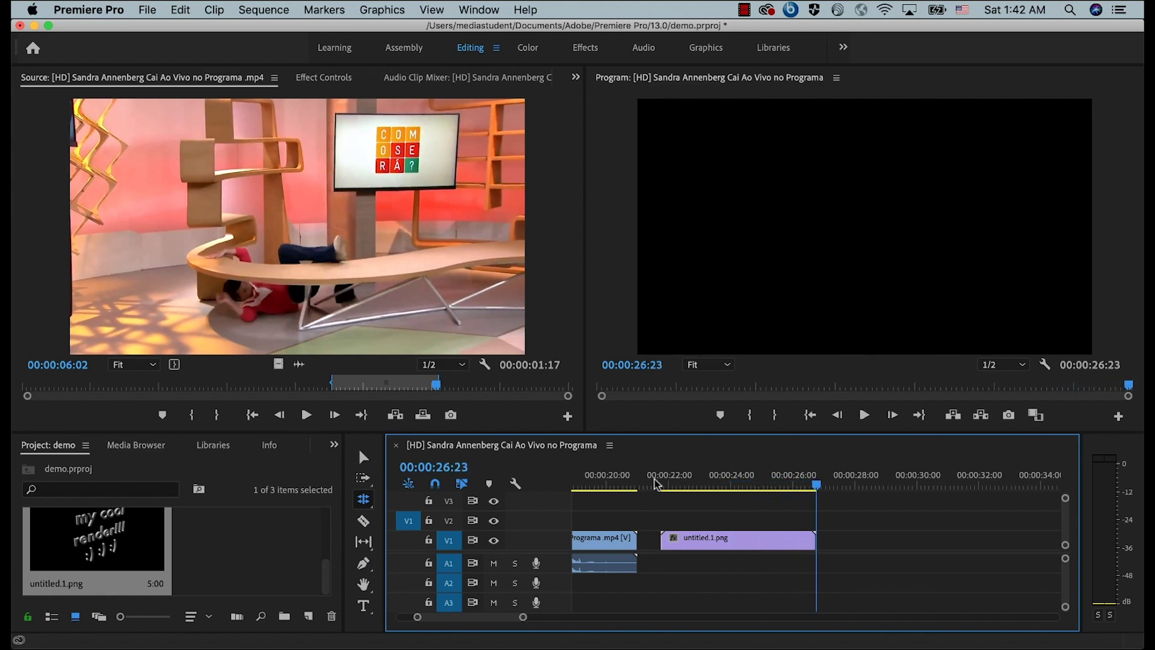
- Import kumamon.jpg and the 20th Century .wav file together from the premiere demo files folder
right_click(217, 544)
left_click(250, 485)
left_click(541, 109)
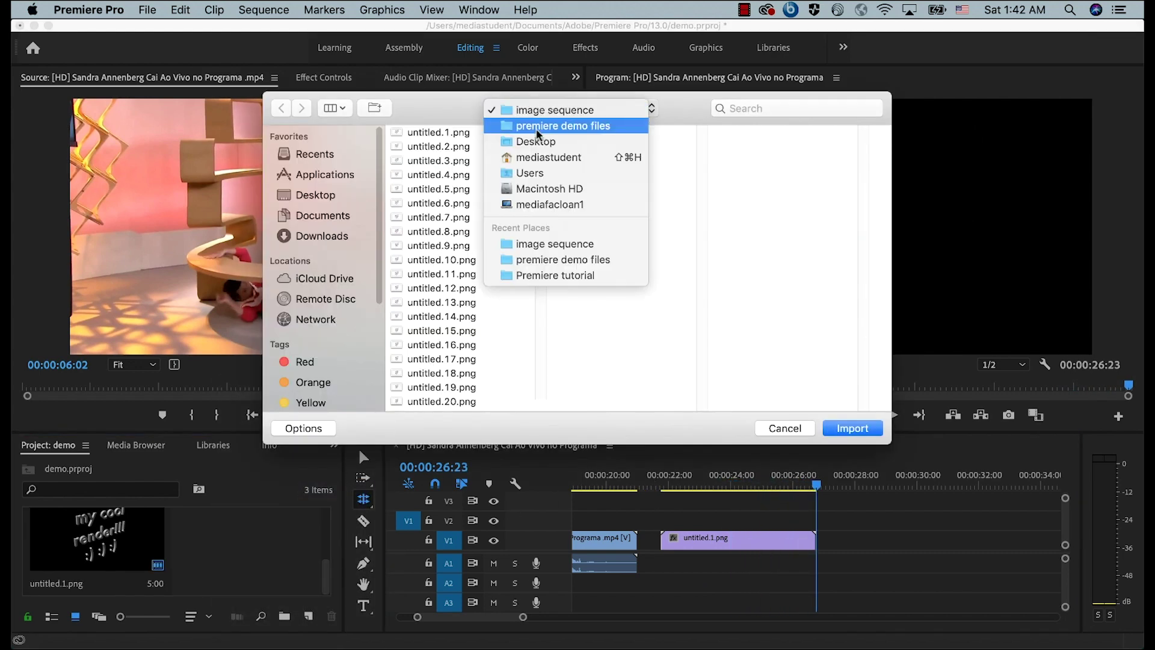
left_click(537, 128)
left_click(613, 201)
left_click(626, 161, "super")
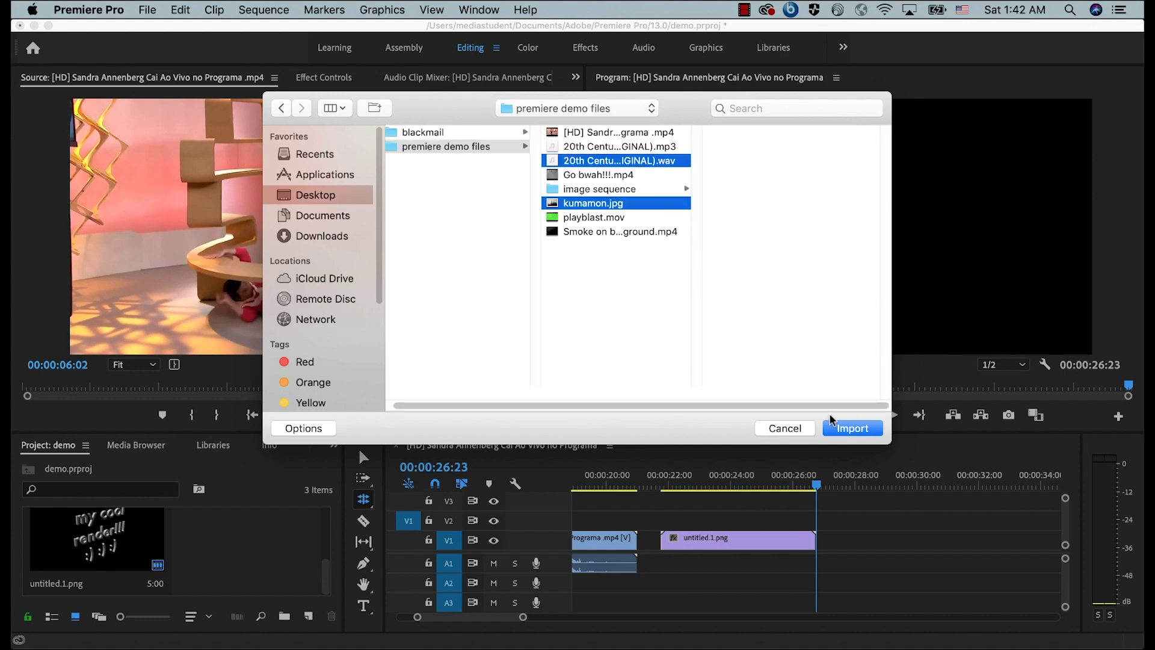
left_click(833, 425)
- Place kumamon.jpg on V1 at 00:00:27:16 and the 20th Century audio on A1 just after it, with the playhead moved to 00:00:49:18
left_click_drag(97, 542, 844, 548)
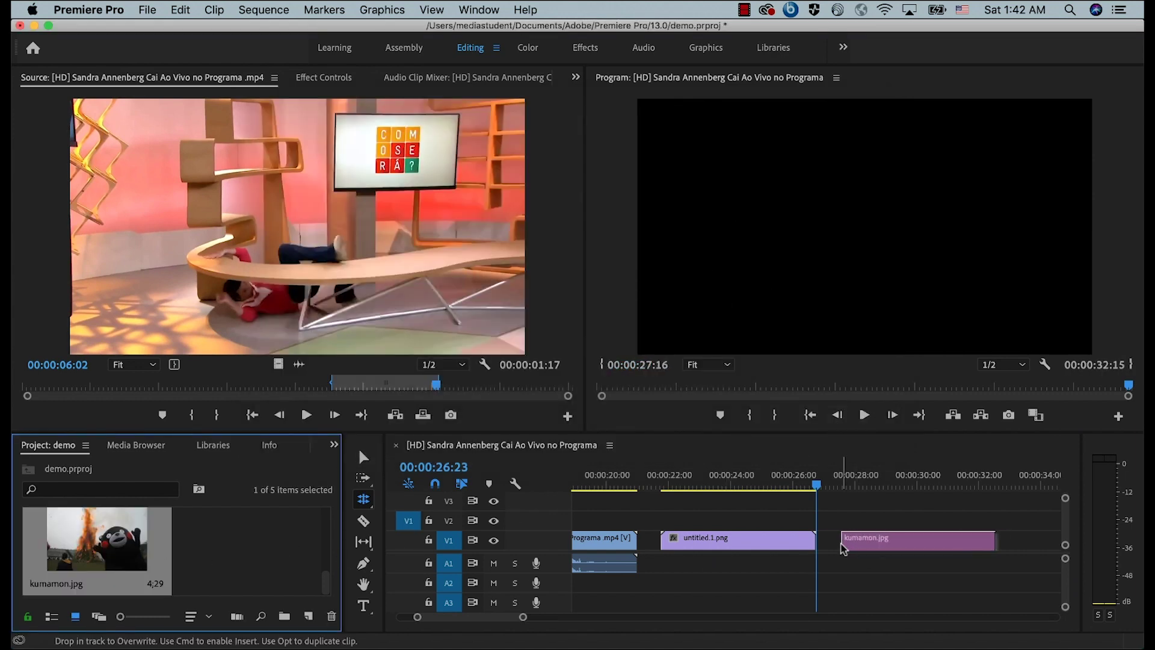
scroll(490, 616, "right", 5)
scroll(212, 529, "up", 2)
left_click_drag(247, 538, 760, 566)
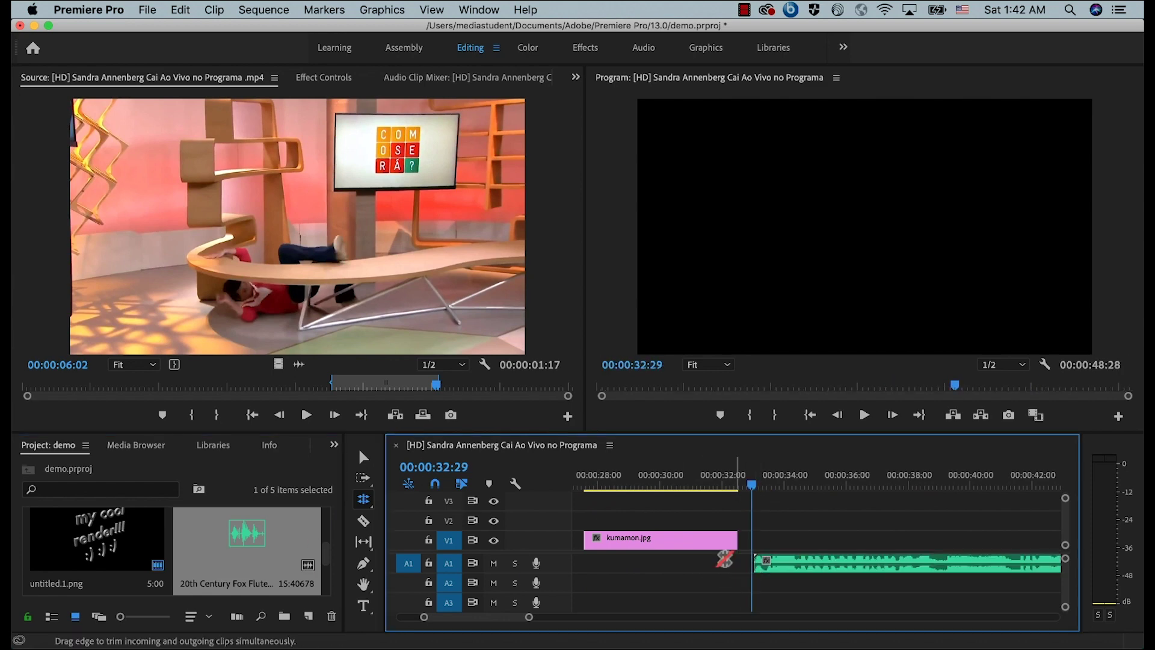
scroll(477, 622, "right", 6)
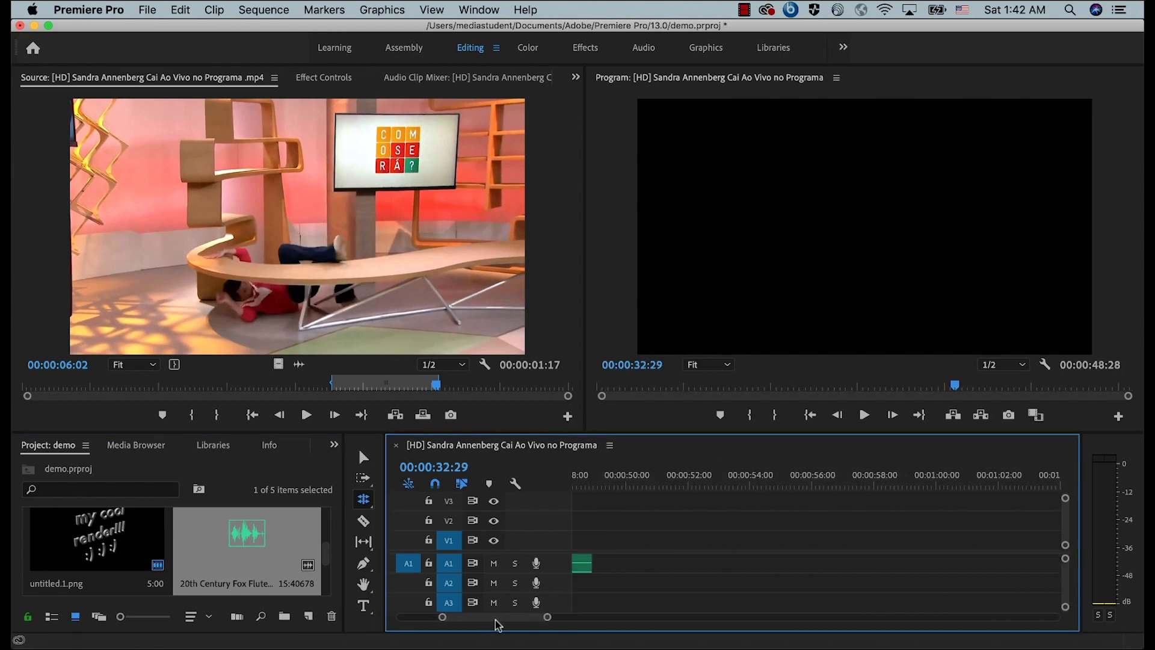
left_click(614, 487)
- Create a 1280 × 720 color matte in 0F8CE3 named blue and place it on V1 at 00:00:49:18
scroll(197, 579, "down", 2)
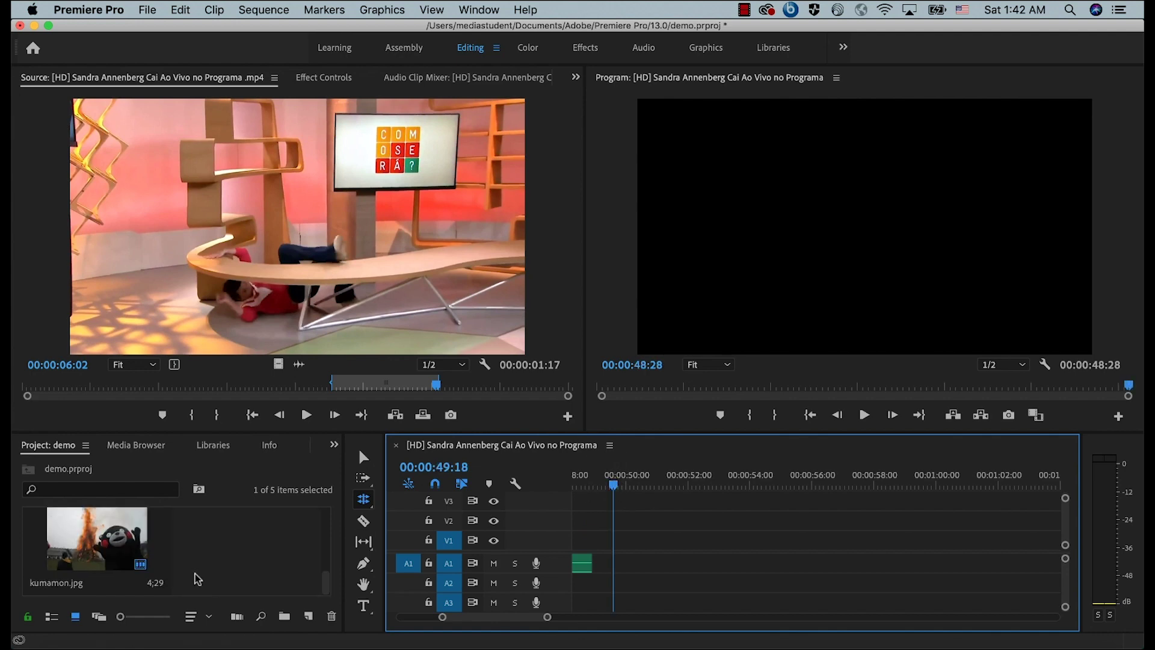
right_click(211, 557)
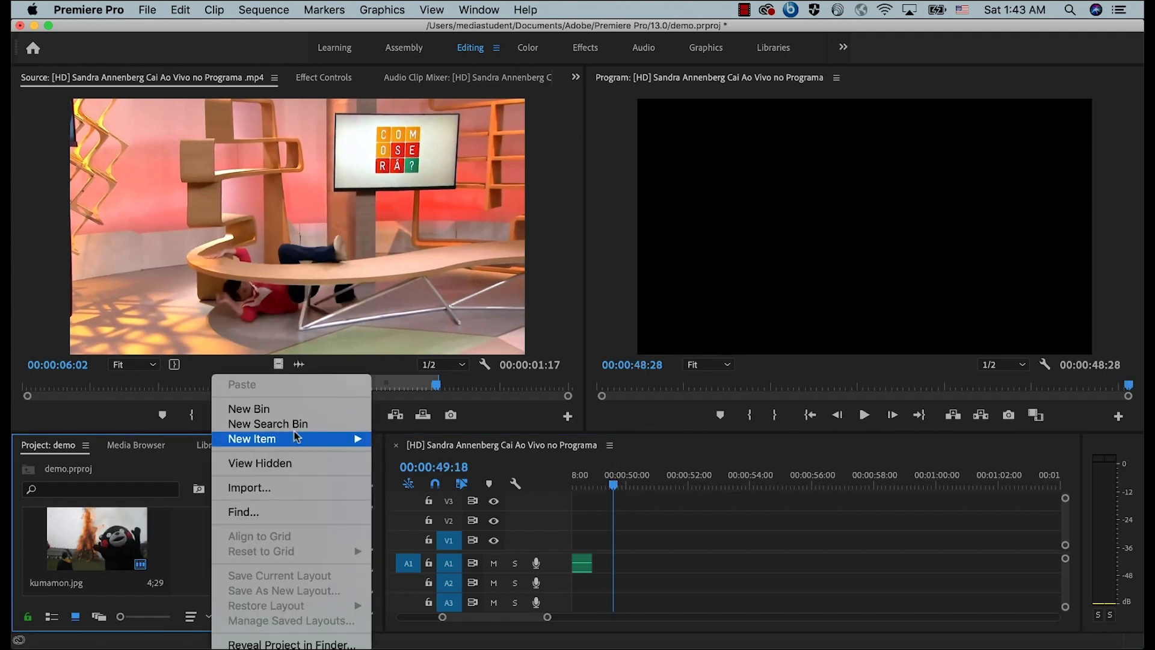
mouse_move(296, 438)
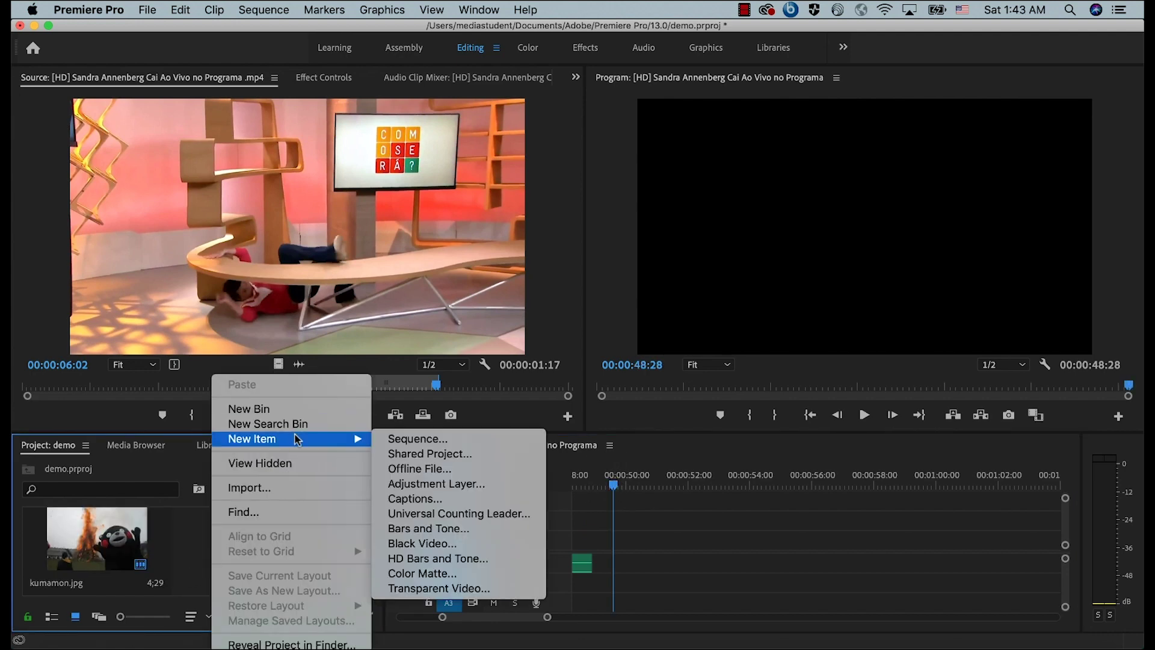
left_click(471, 573)
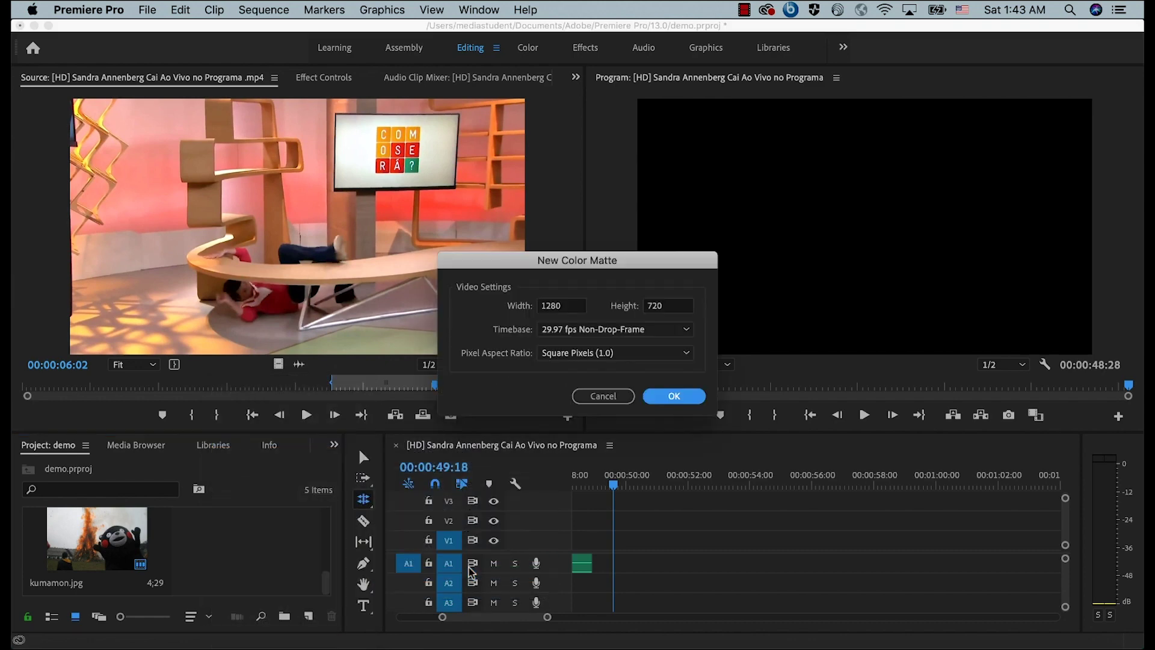
left_click(660, 397)
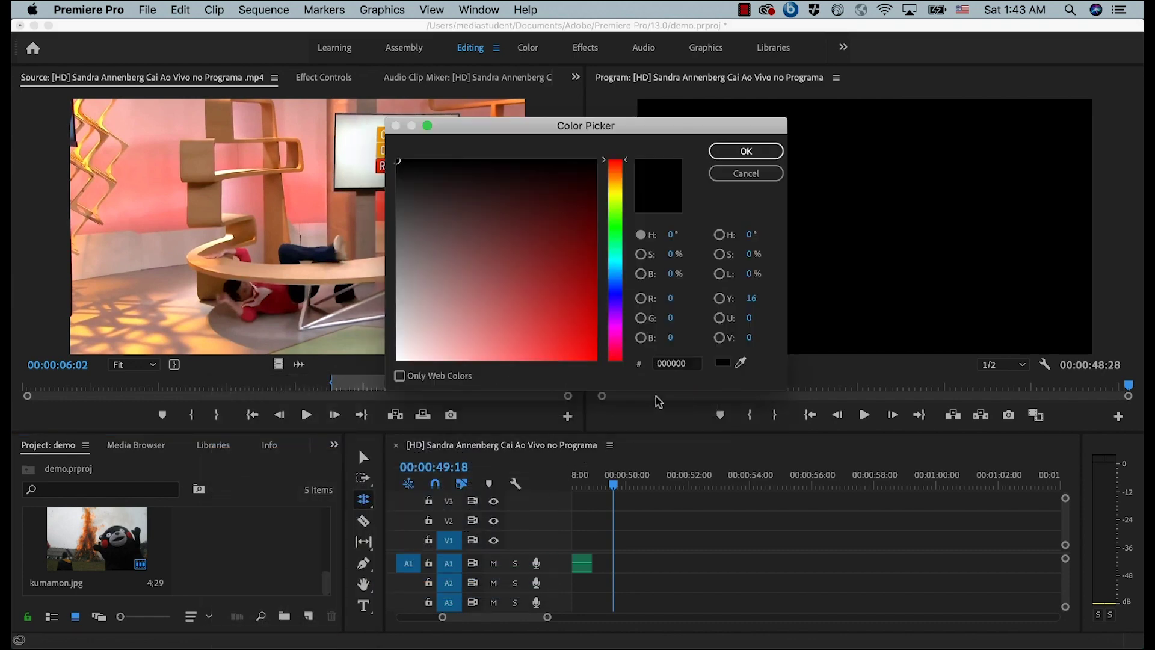
left_click(617, 273)
left_click(583, 338)
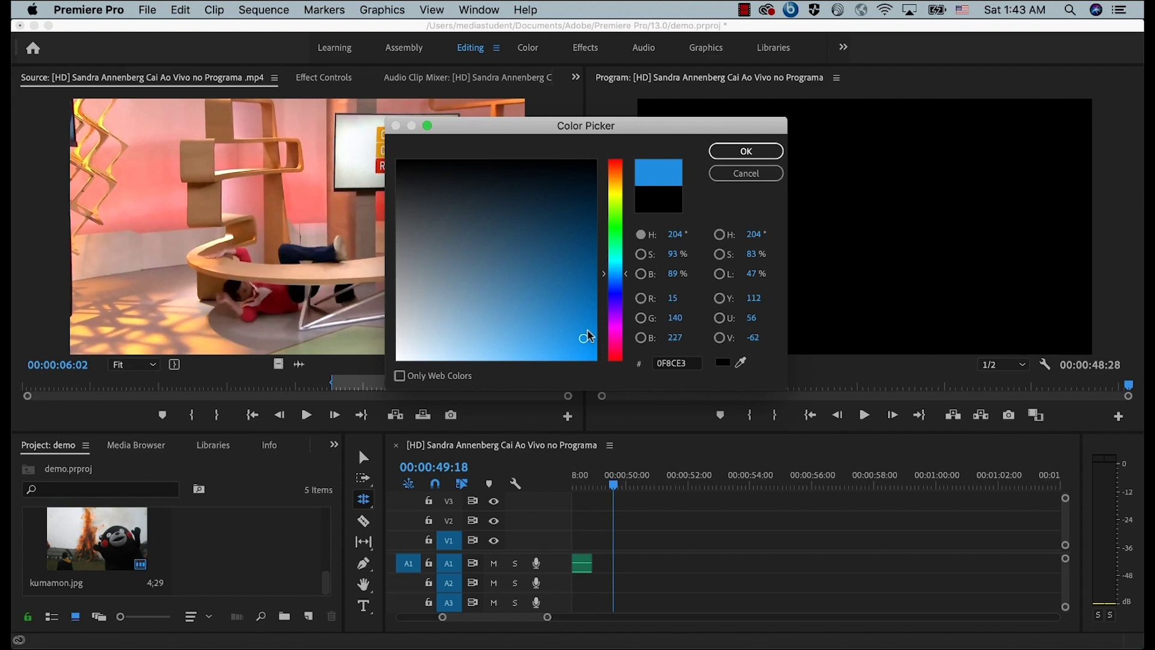
left_click(746, 152)
type("blue")
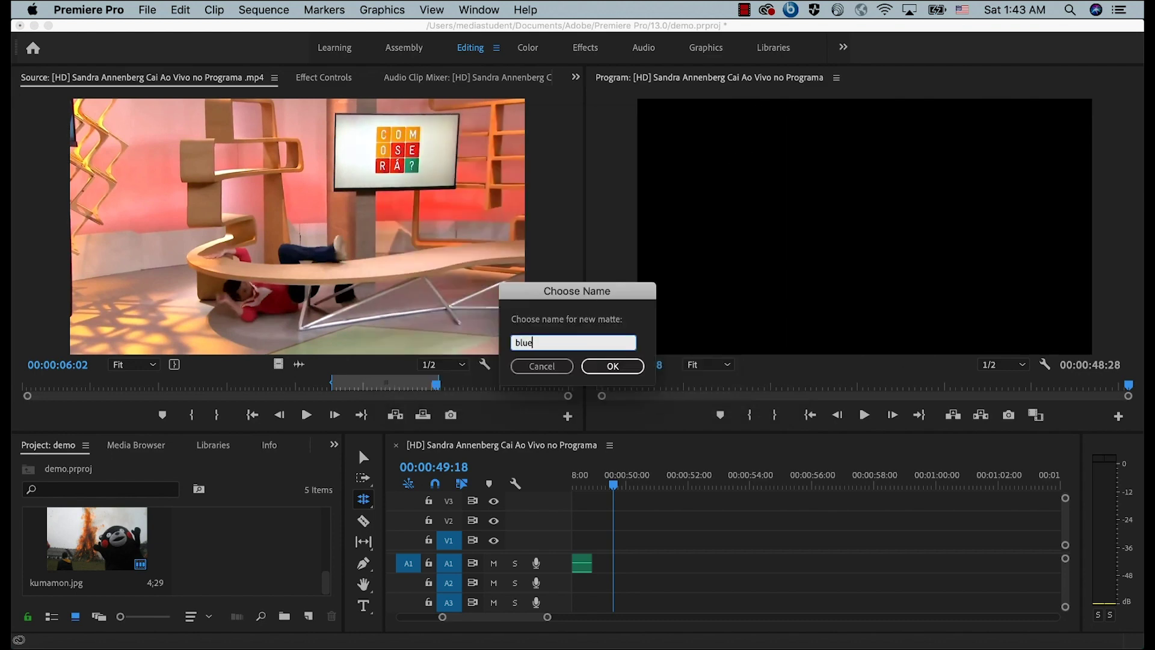
left_click(614, 367)
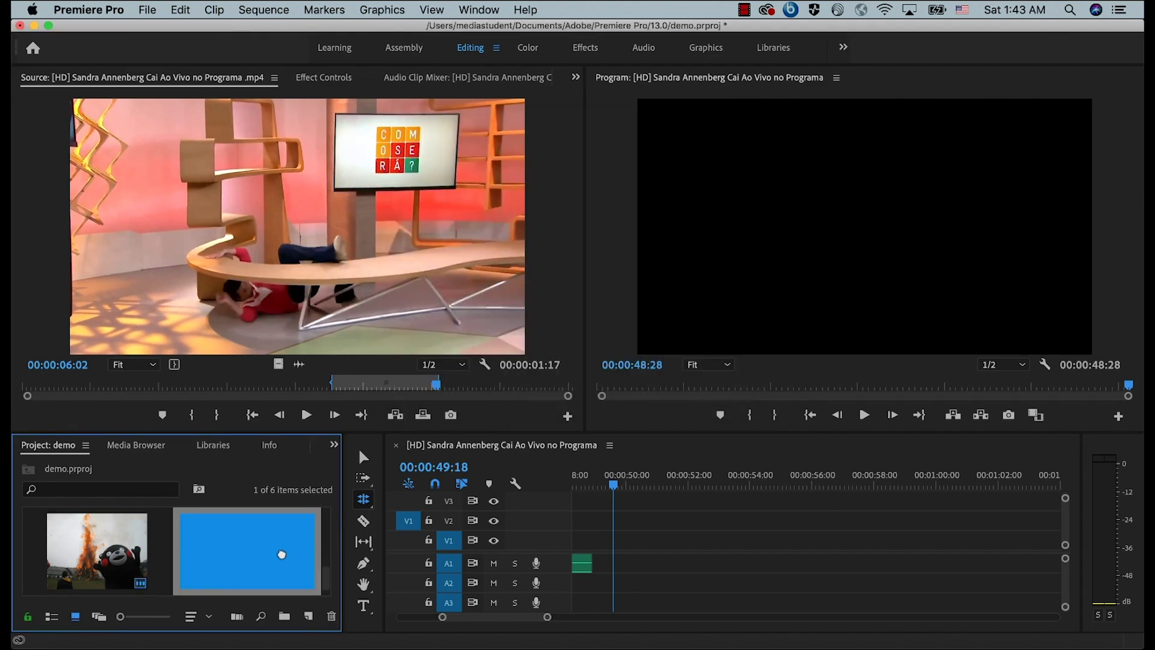
left_click_drag(282, 554, 623, 545)
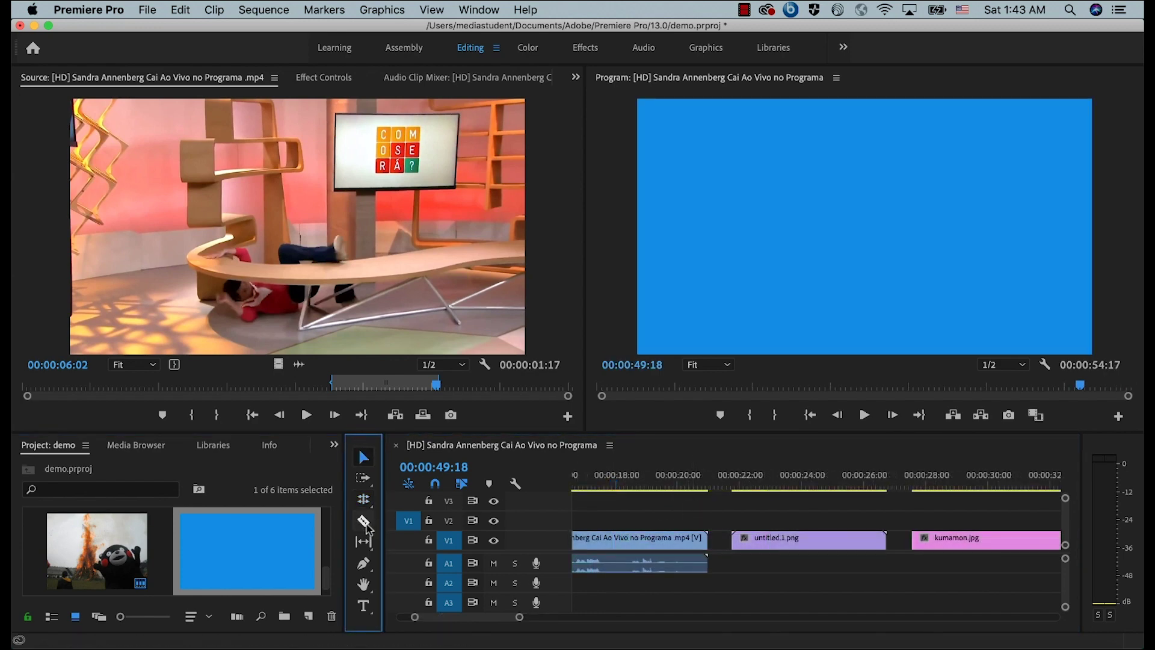
- Split the untitled.1.png clip on V1 with the Razor tool at about 00:00:24:01 and return to the Selection tool
left_click(364, 522)
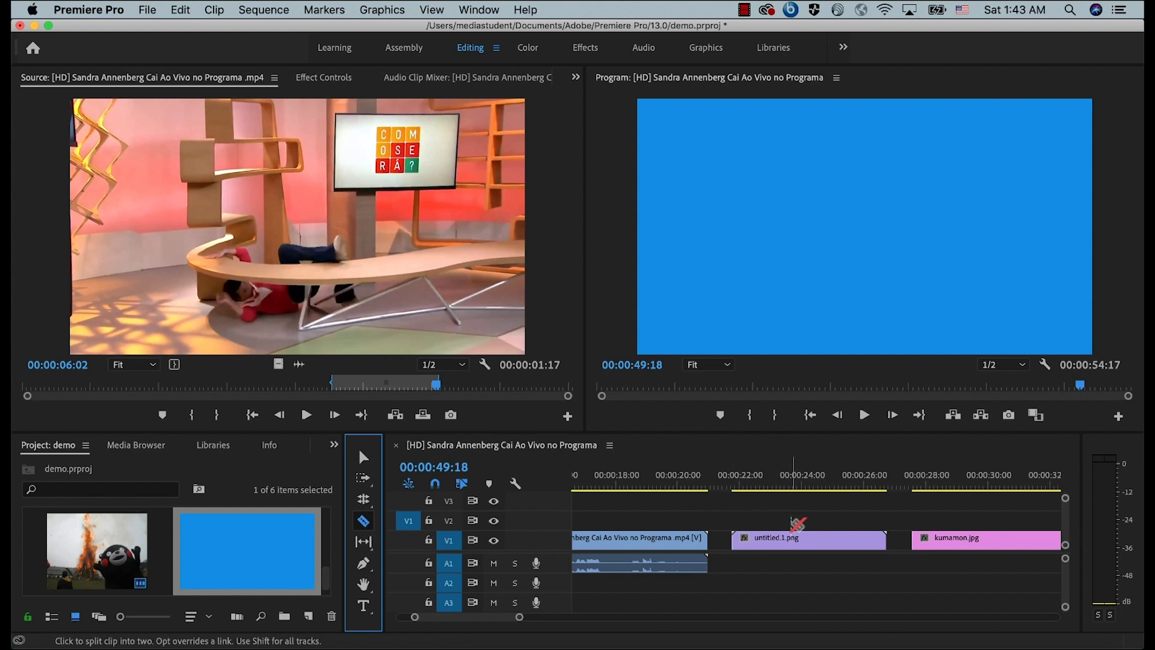
left_click(810, 539)
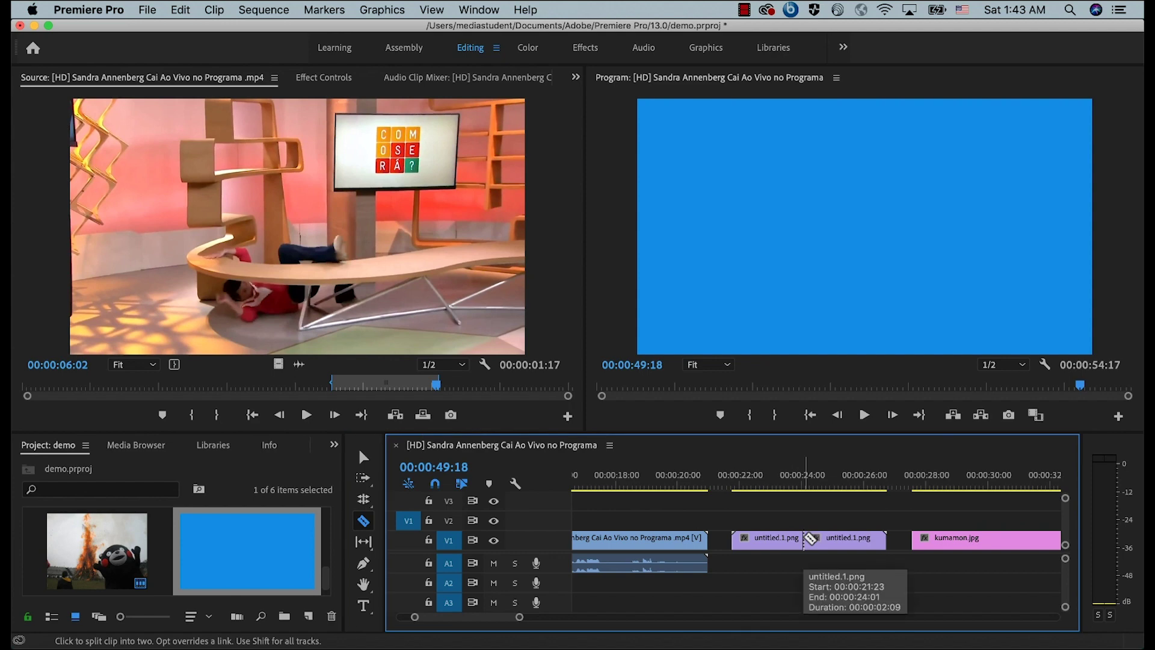
left_click(364, 458)
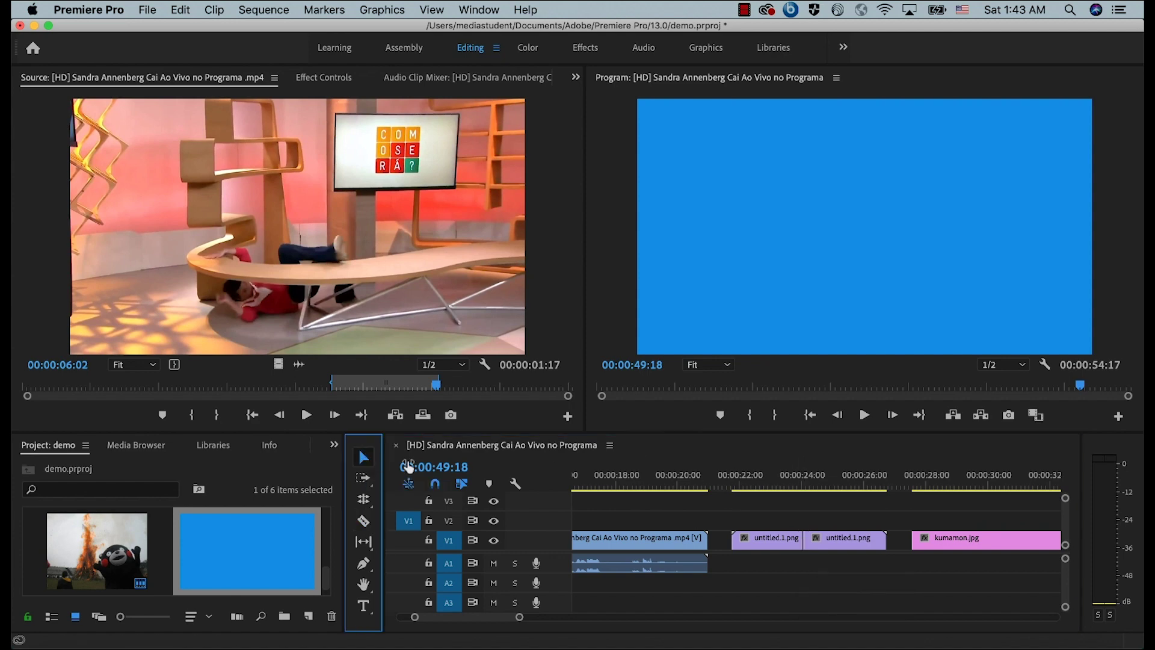
- Move the two untitled.1.png pieces apart to leave a gap between them and play the timeline from 00:00:22:24
left_click_drag(754, 540, 832, 548)
left_click(766, 484)
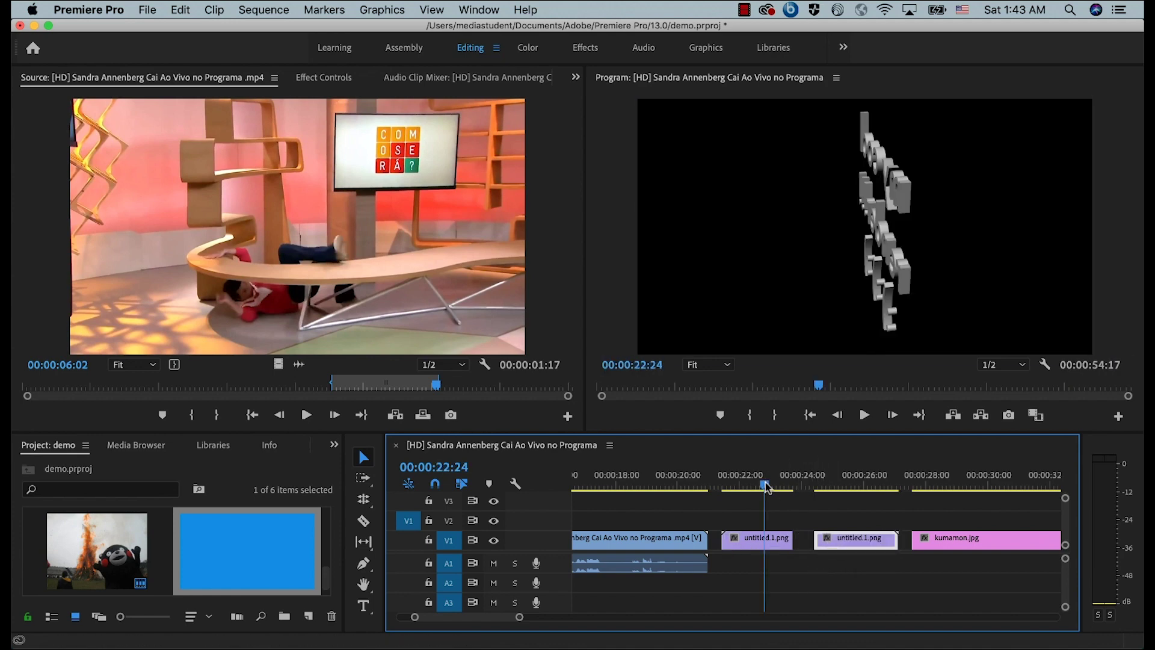
key("space")
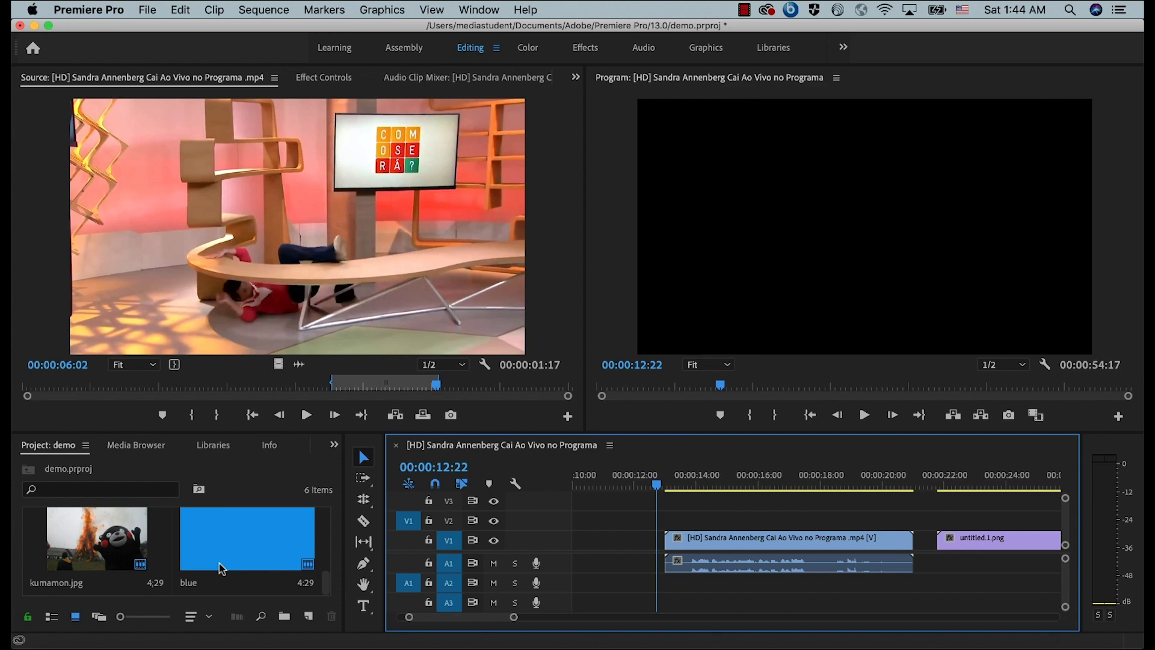
- Import Go bwah!!!.mp4 from the premiere demo files folder into the project
key("super+i")
left_click(492, 176)
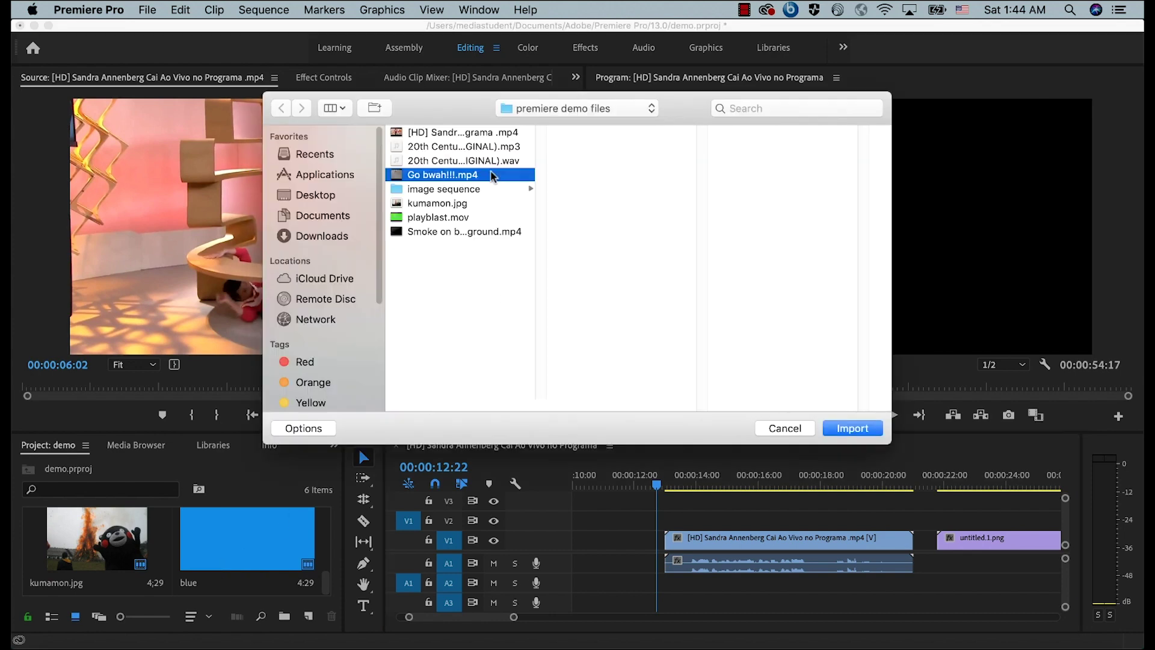
left_click(831, 424)
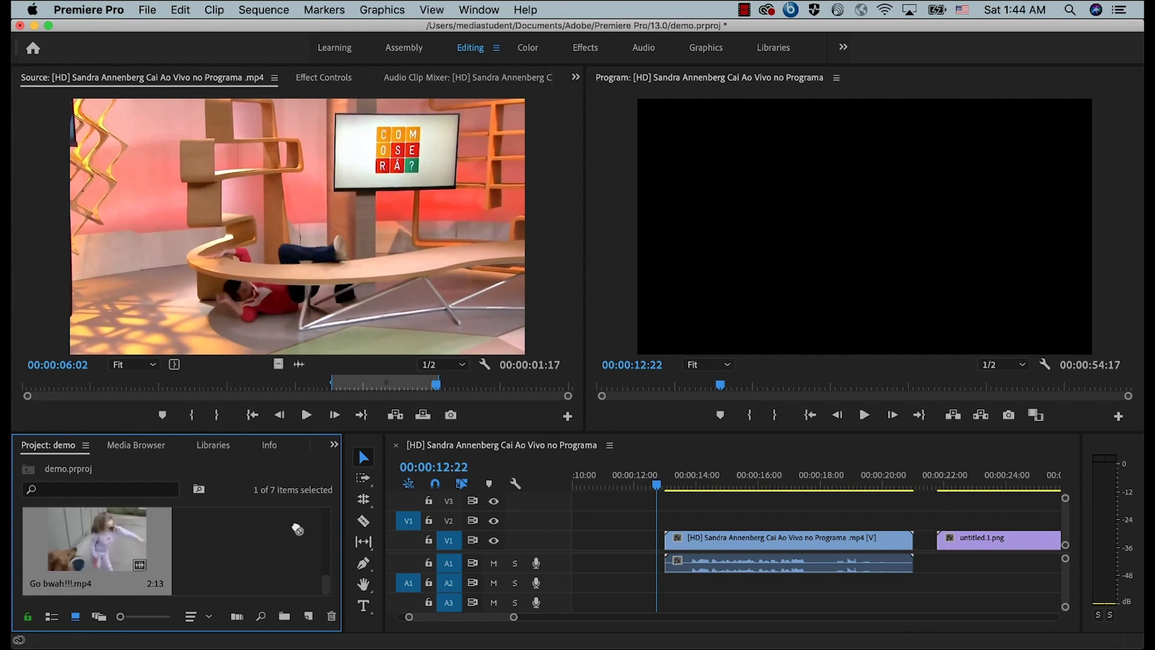
- Place Go bwah!!!.mp4 on V2 and A2, about two seconds into the first clip, and play the overlap from 00:00:12:22
left_click_drag(298, 529, 725, 521)
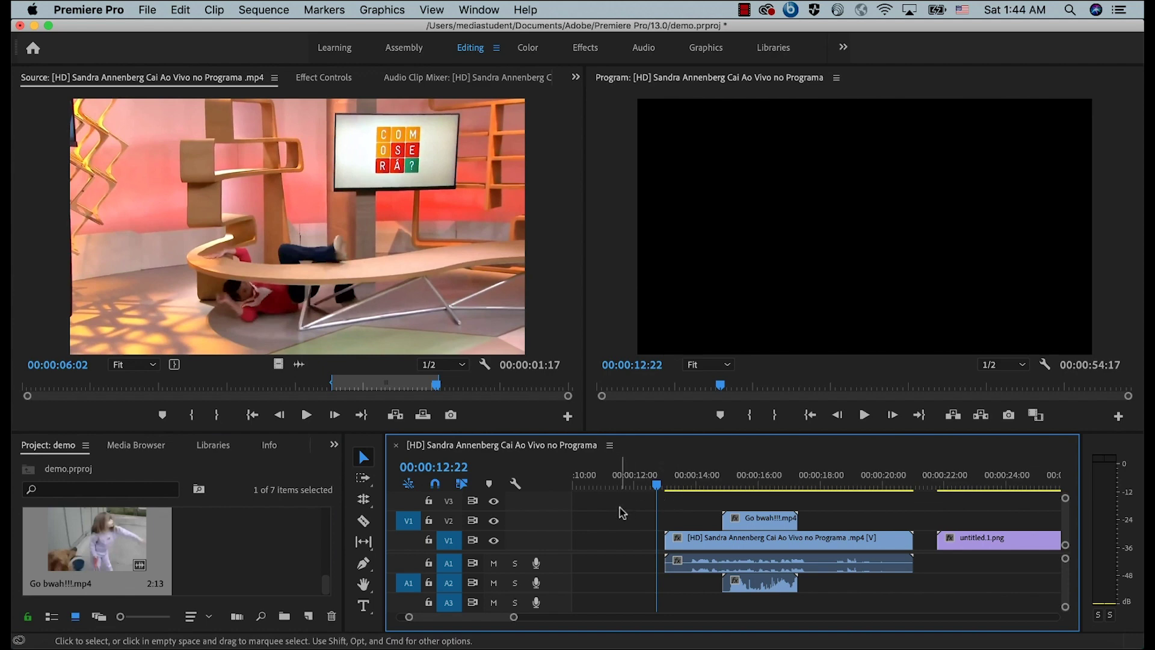
key("space")
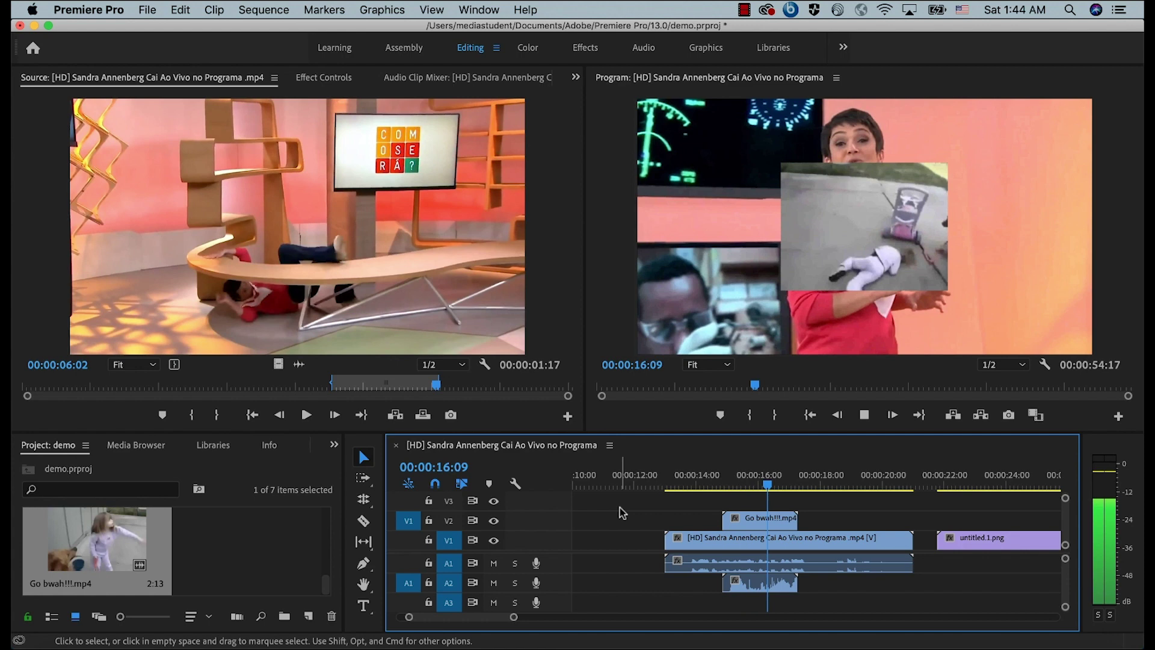
key("space")
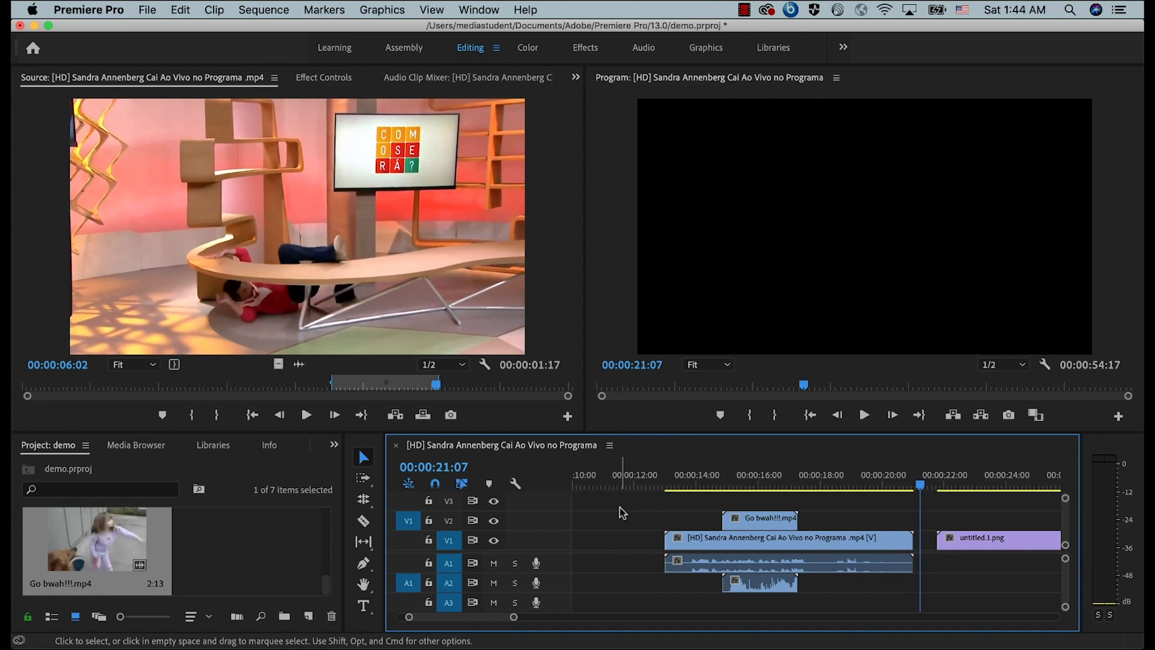
- Try patching the source video and audio to tracks V1 and A1, and return the patching to V2 and A2
left_click(408, 540)
left_click(408, 563)
left_click(409, 582)
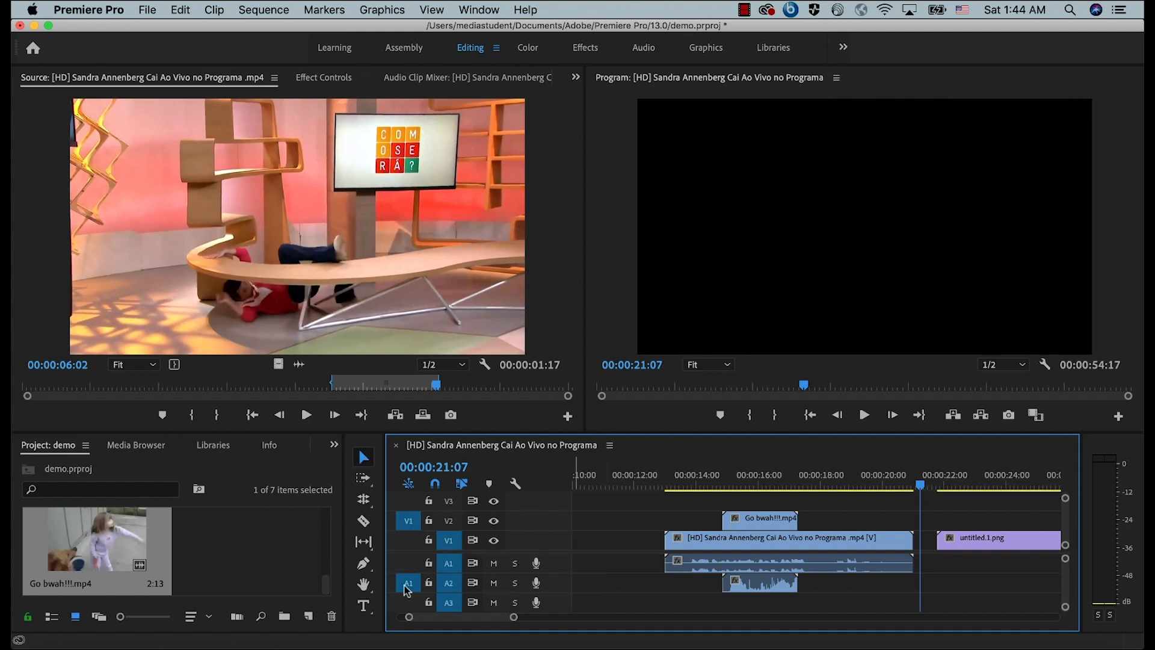
left_click(409, 563)
left_click(409, 521)
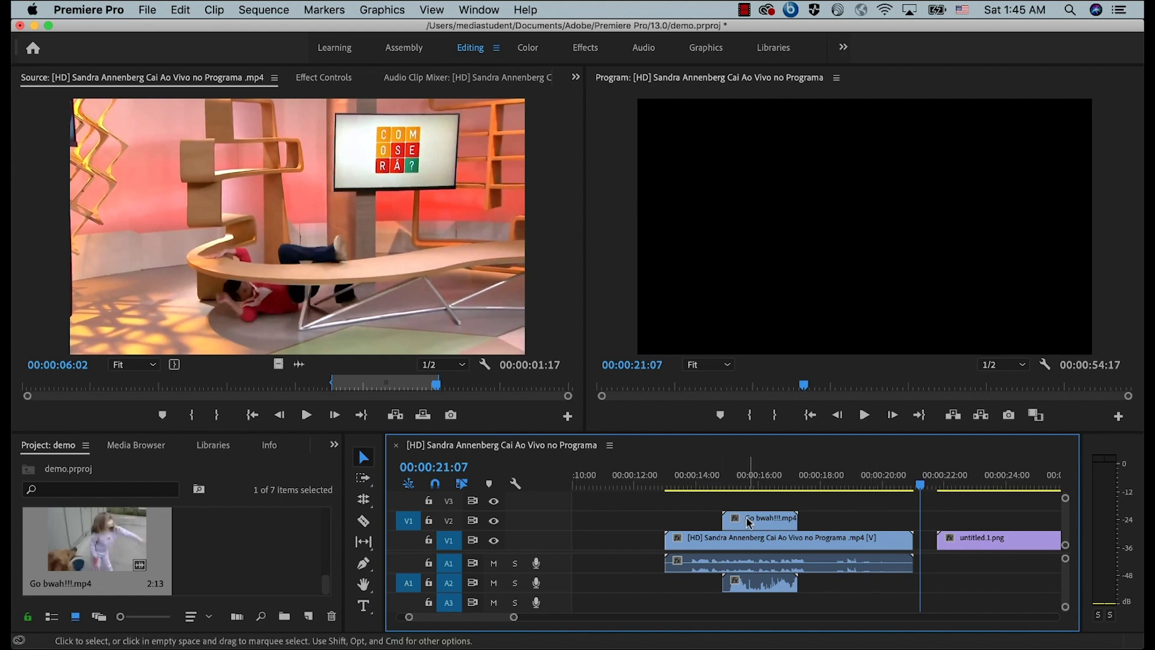
- Layer untitled.1.png on V2 above the start of the first clip in place of Go bwah!!!.mp4, and play from 00:00:12:13
left_click_drag(750, 523, 708, 524)
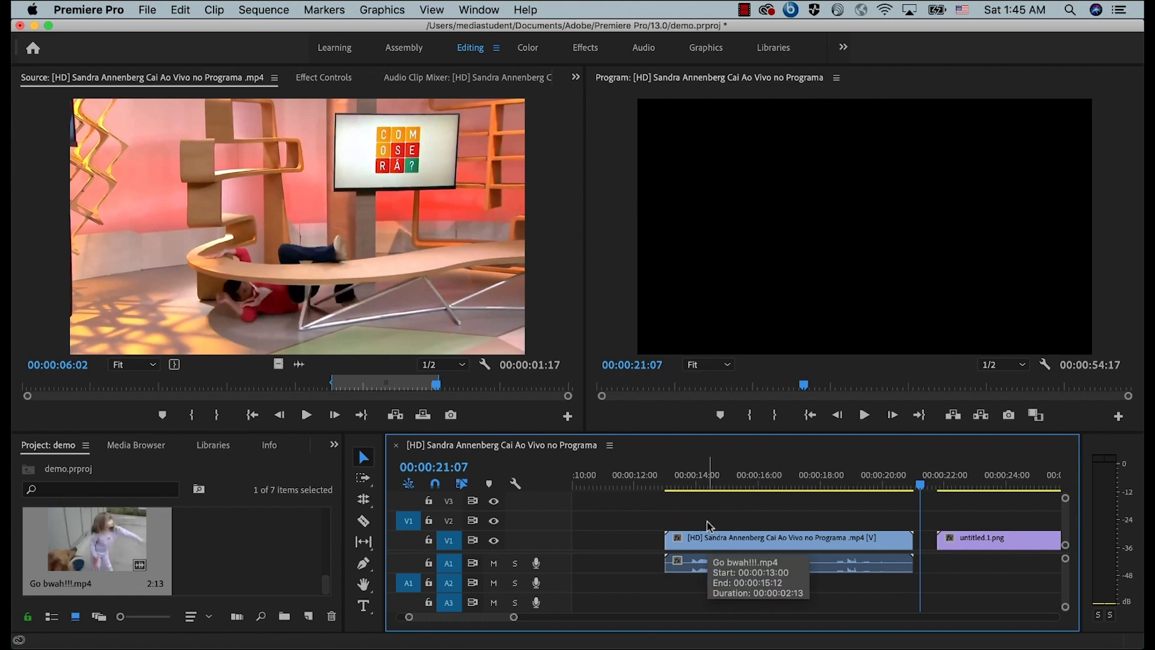
left_click(994, 541)
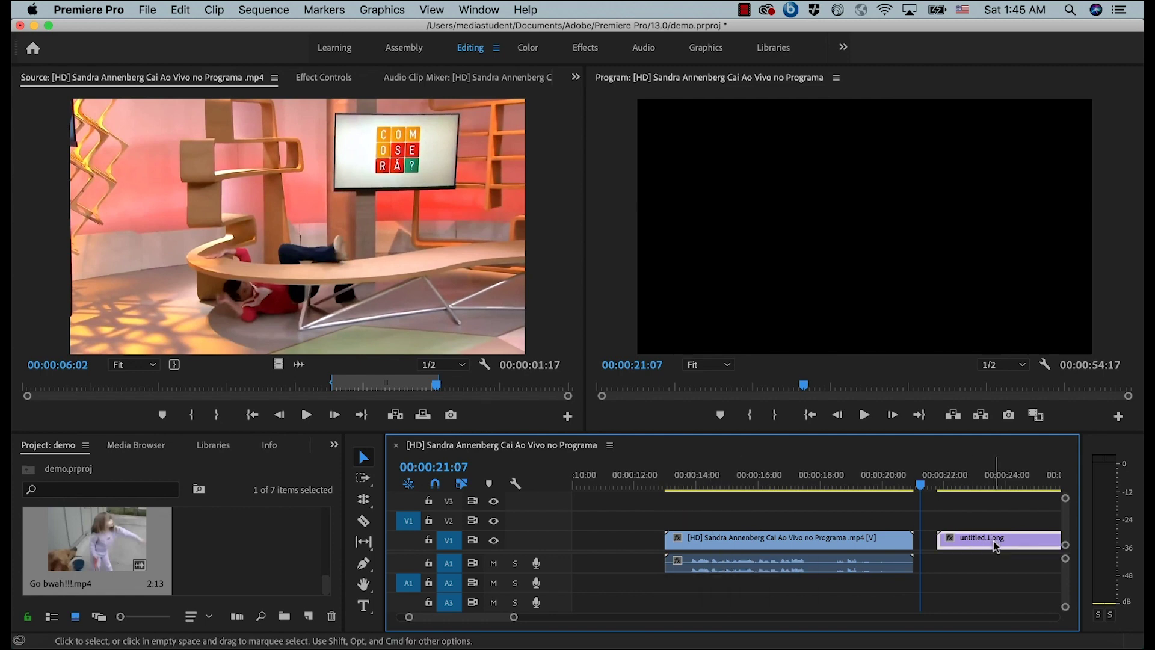
left_click_drag(995, 543, 728, 521)
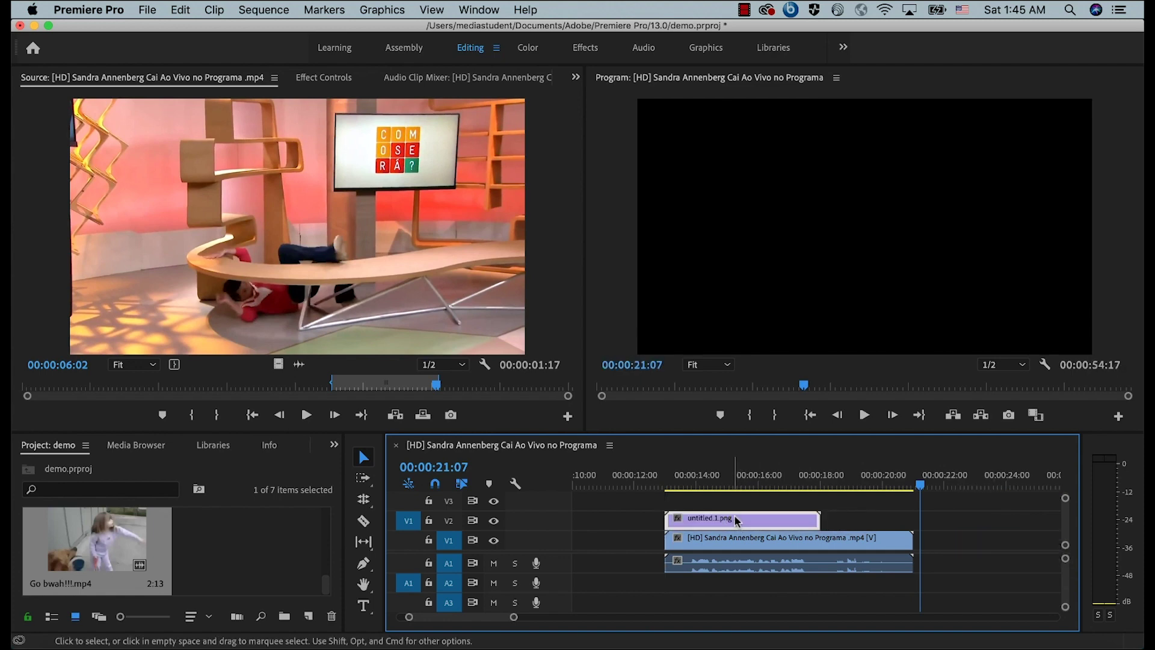
left_click(727, 485)
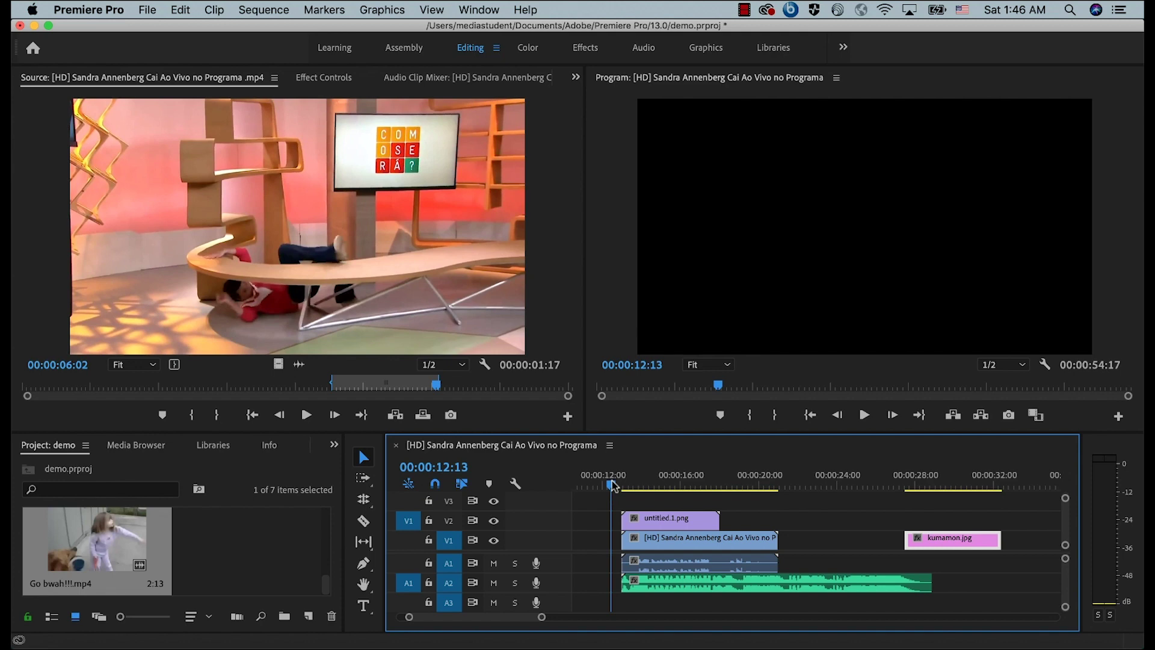
key("space")
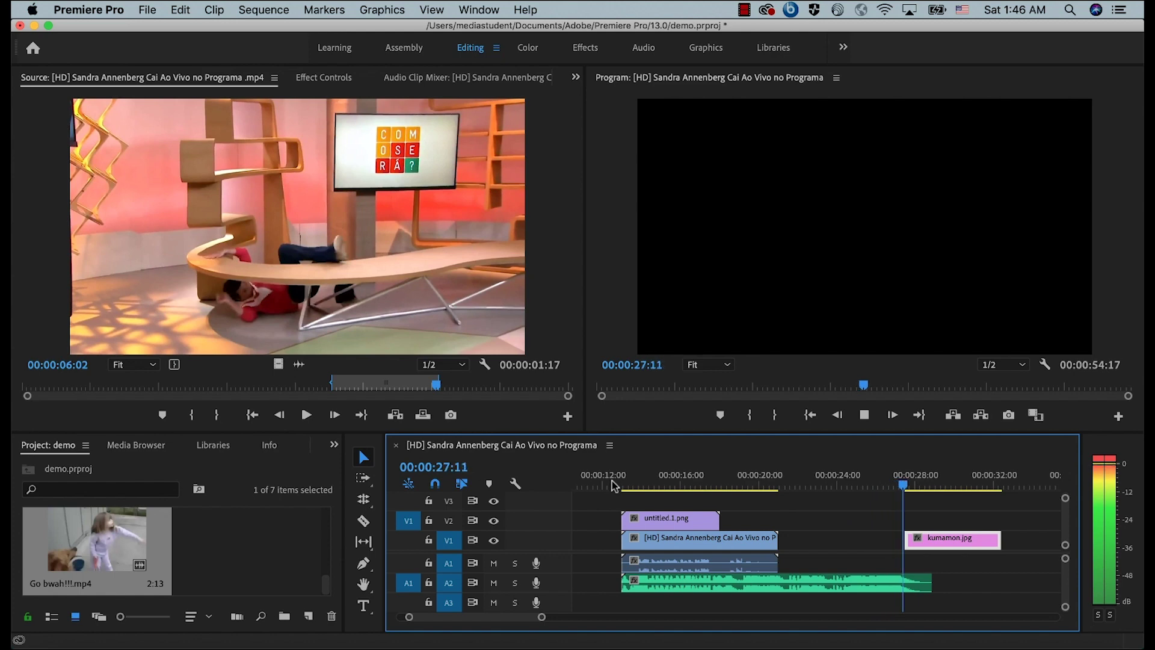
left_click(834, 544)
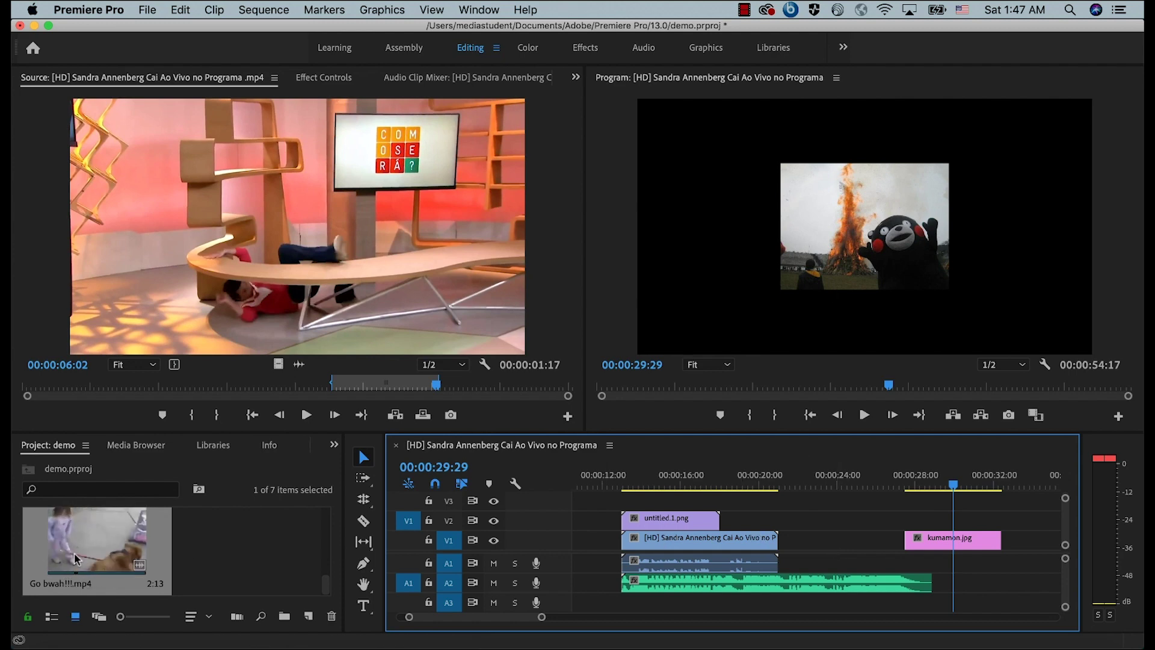
- Overwrite part of untitled.1.png on V2 with Go bwah!!!.mp4, starting about one second in, and play from 00:00:12:08
left_click_drag(76, 560, 648, 525)
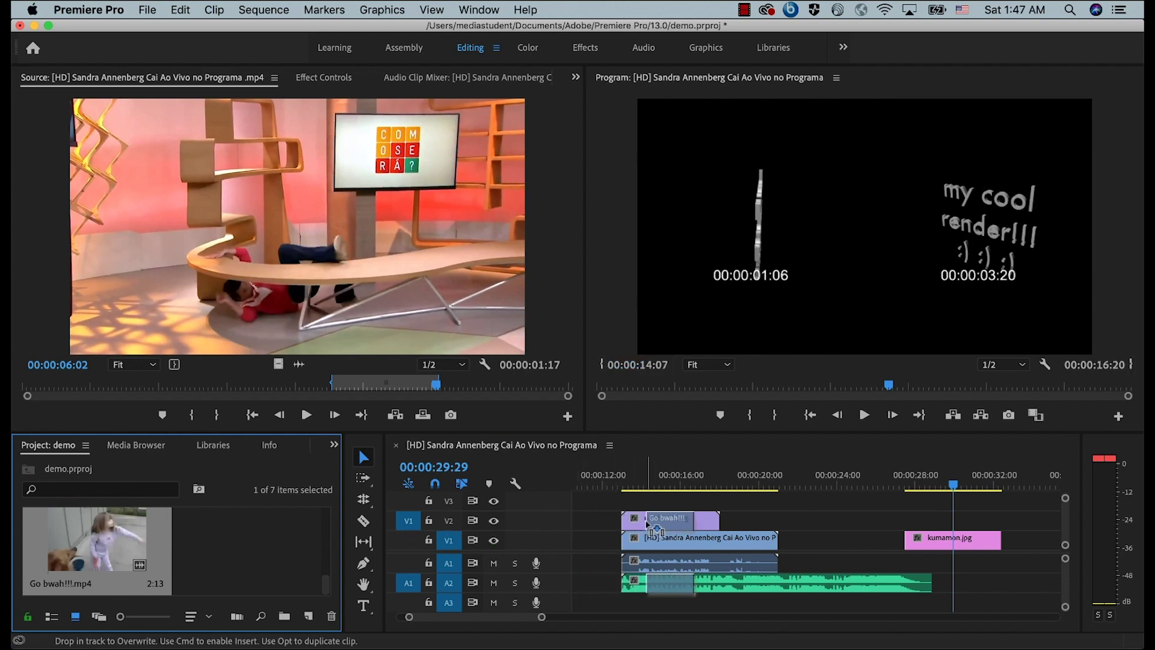
left_click_drag(648, 525, 648, 525)
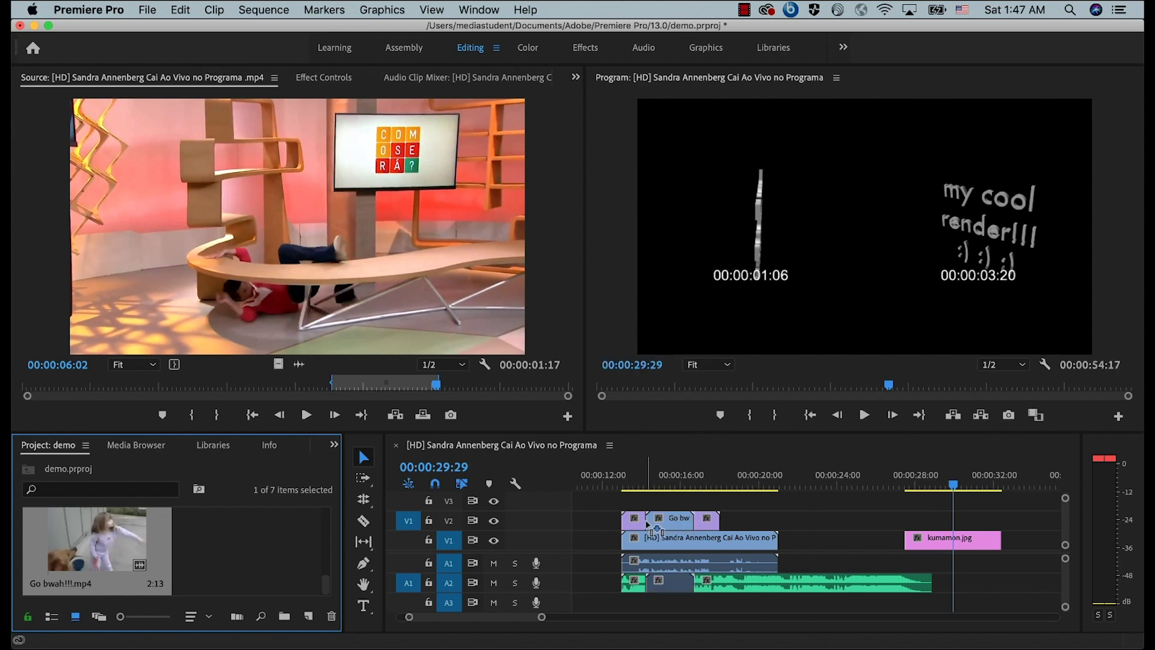
left_click(608, 484)
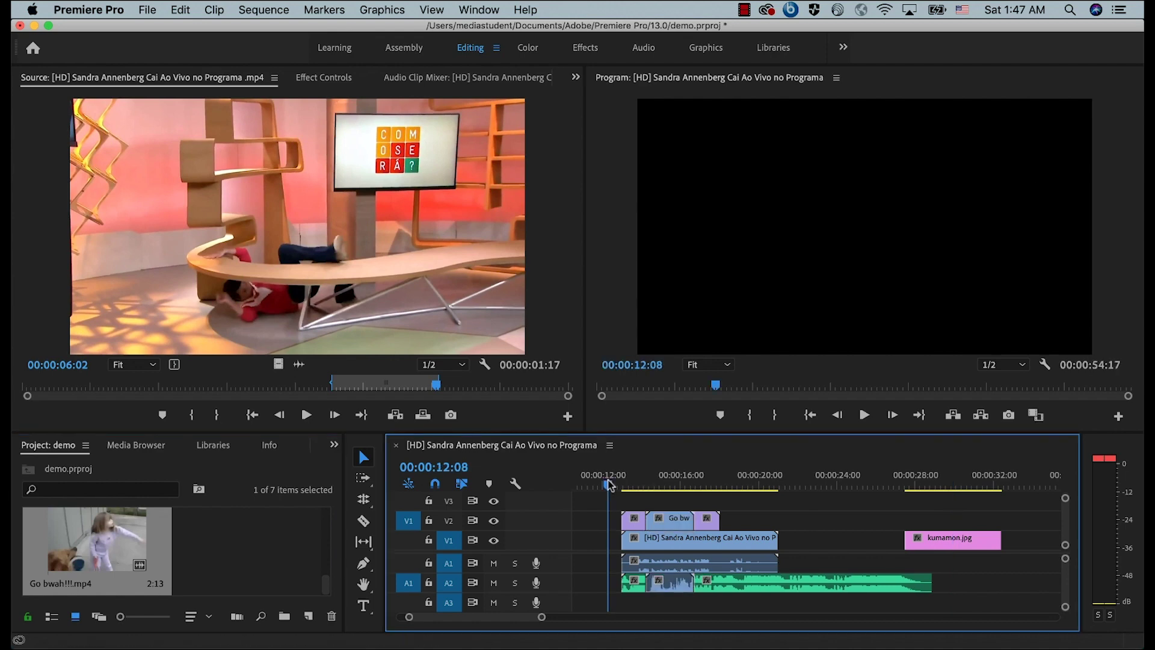
key("space")
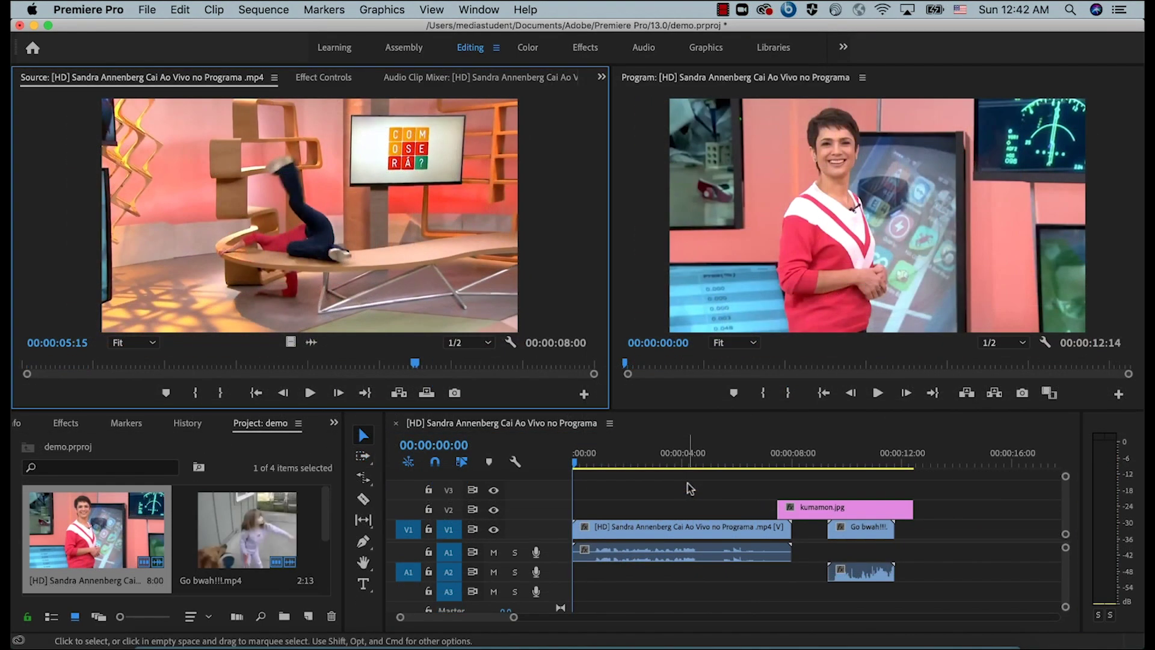
- Select several timeline clips together, first by adding them one by one and again with a marquee around a group of clips
left_click(687, 528)
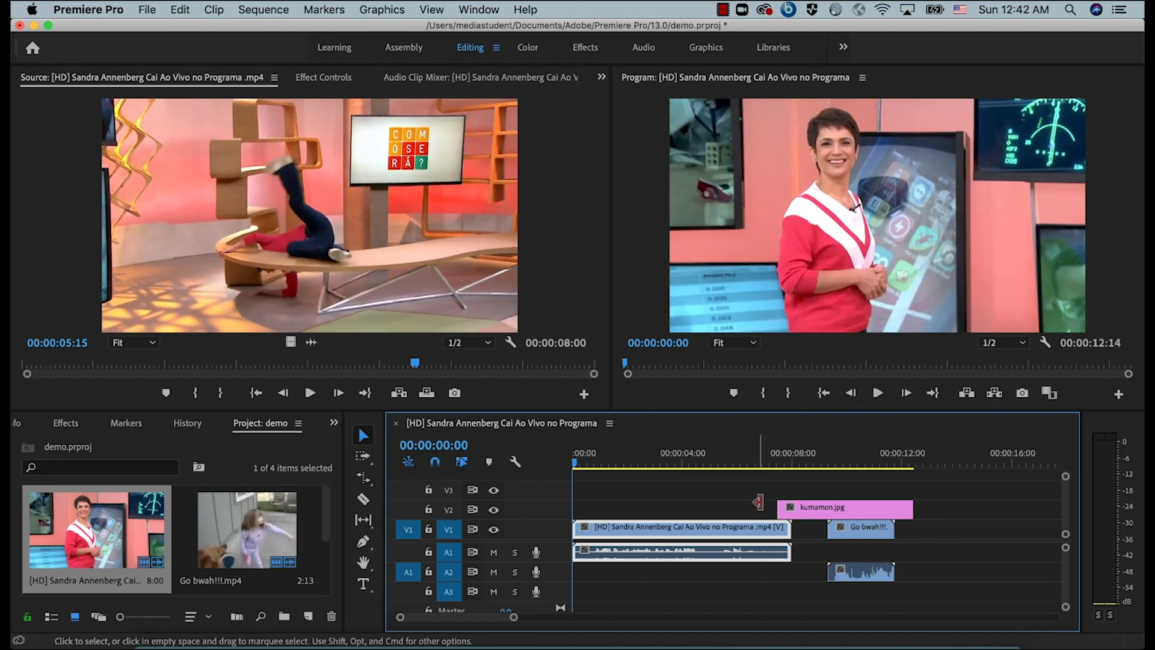
left_click(791, 509, "shift")
left_click(848, 529, "shift")
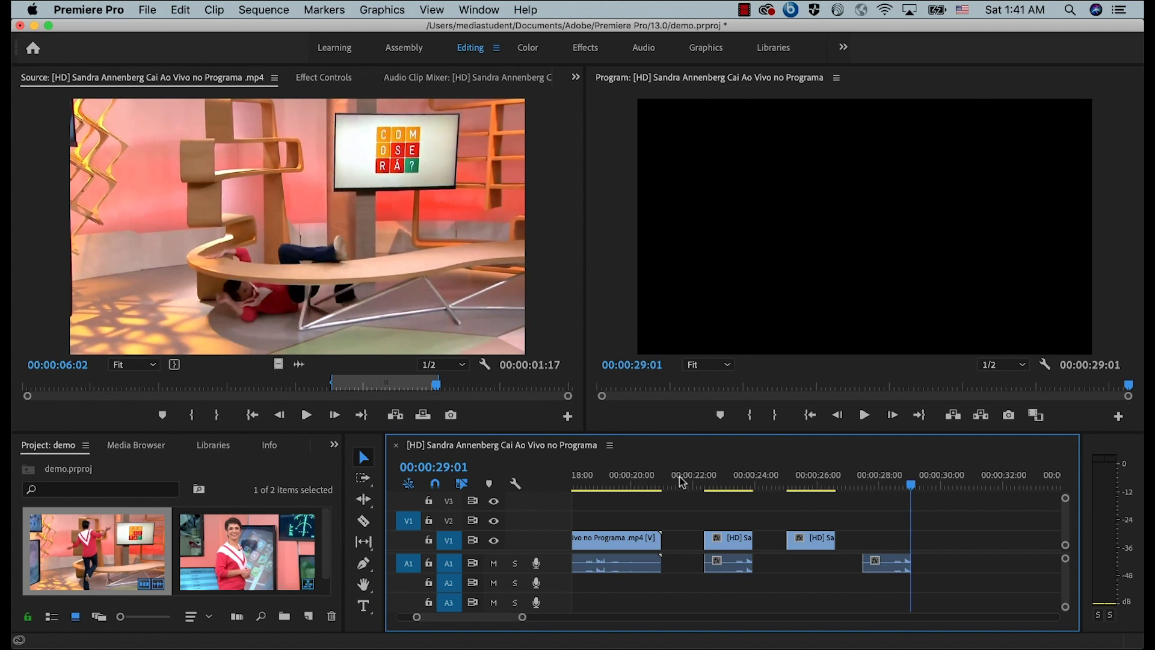
left_click_drag(787, 503, 896, 585)
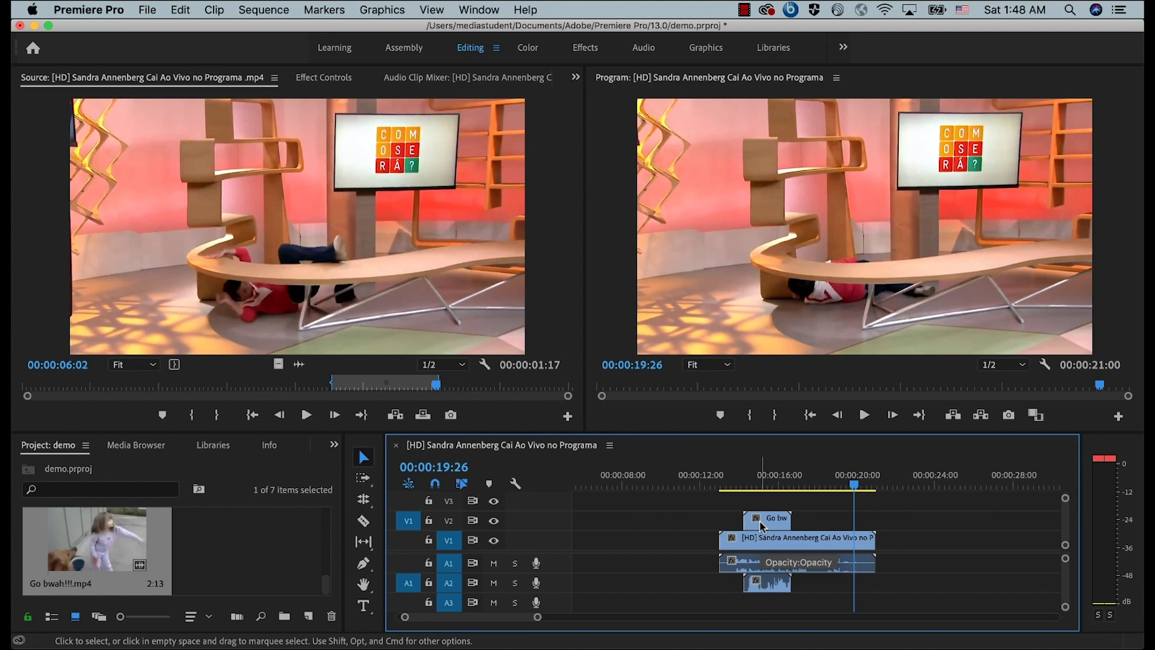
- Show the effect controls of Go bwah!!!.mp4 on V2 and turn on Position animation at 00:00:15:07
left_click(760, 520)
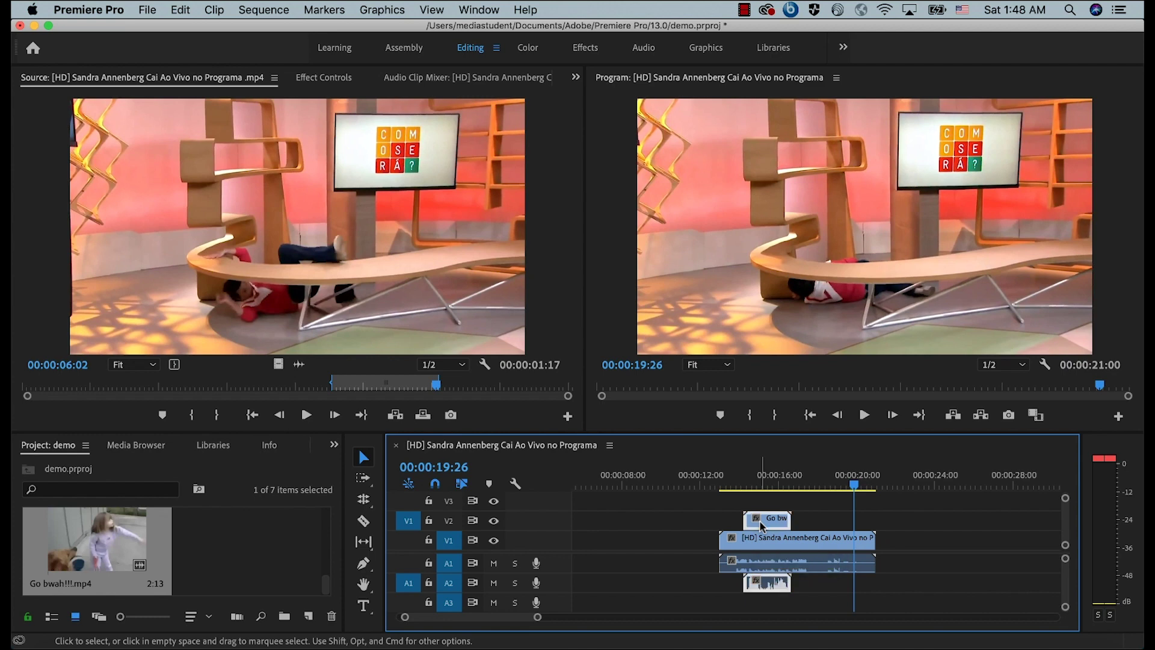
left_click(333, 84)
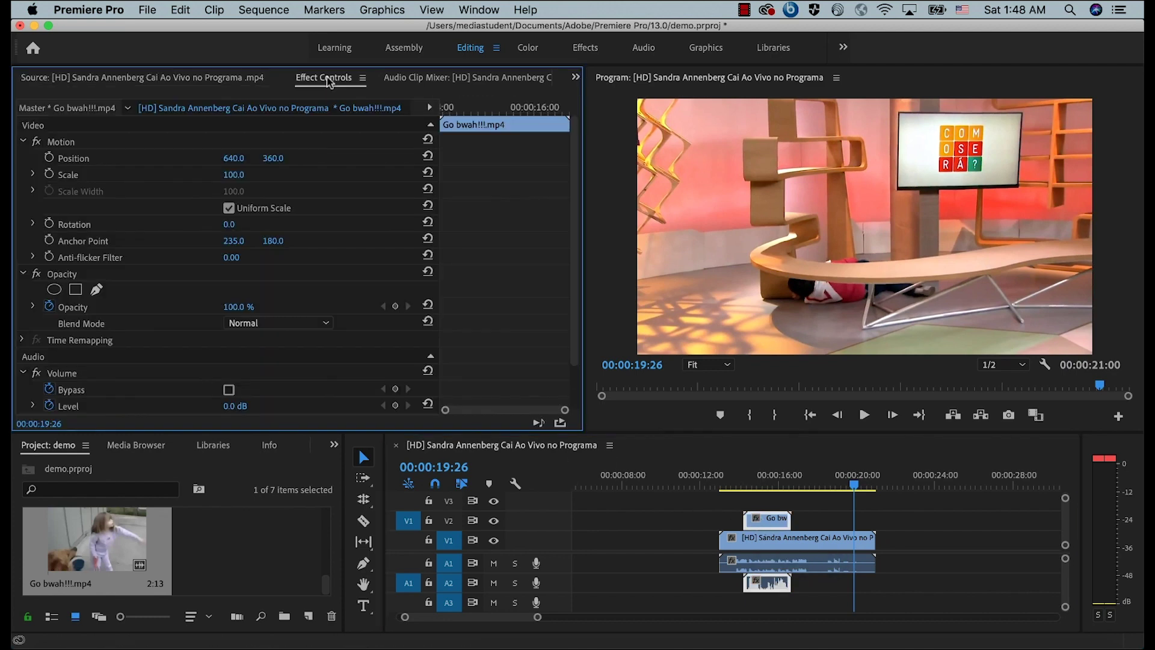
scroll(329, 172, "down", 2)
scroll(329, 169, "up", 2)
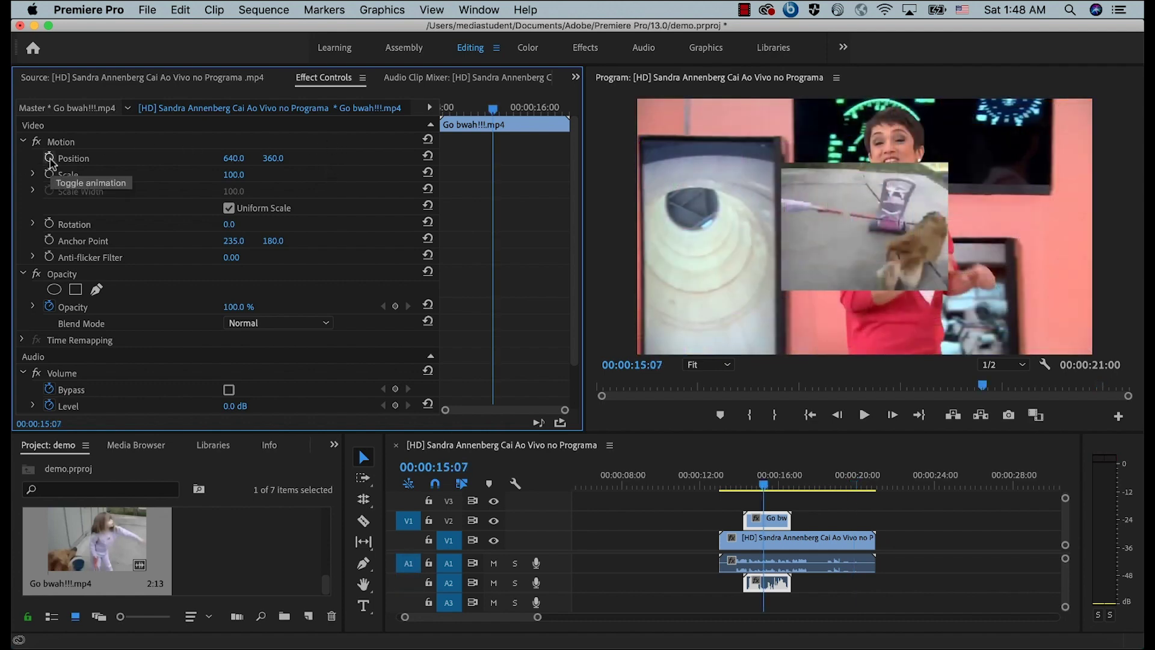
left_click(49, 157)
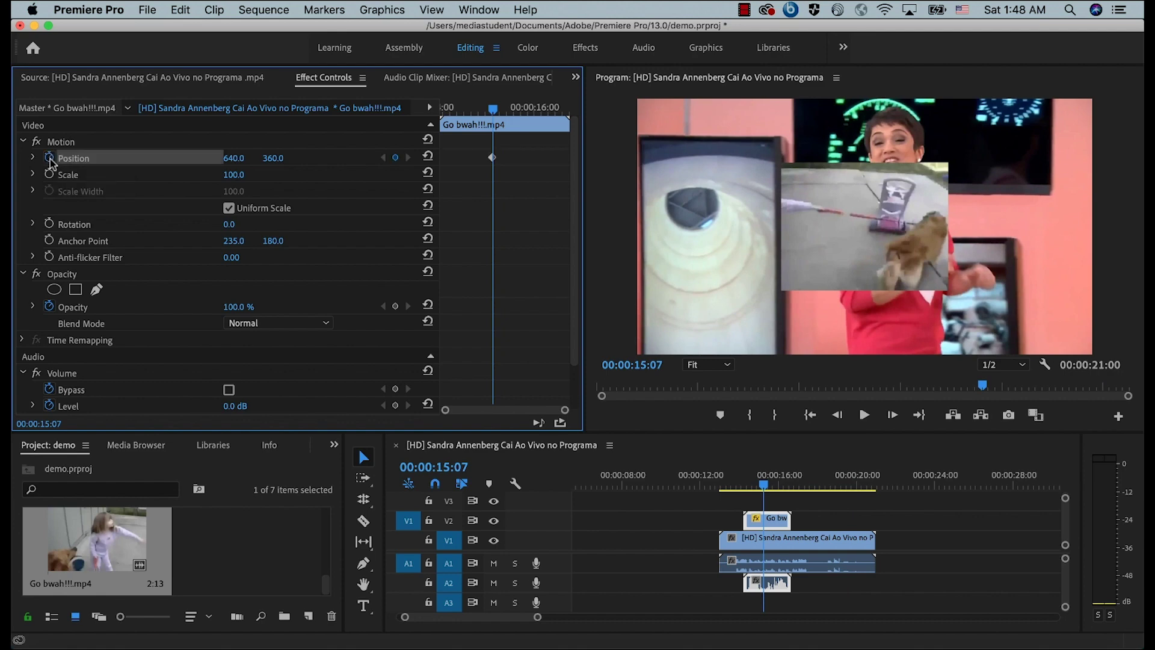
- Set the opacity of Go bwah!!!.mp4 to 75% and turn off its opacity animation
left_click(241, 308)
type("75")
key("Return")
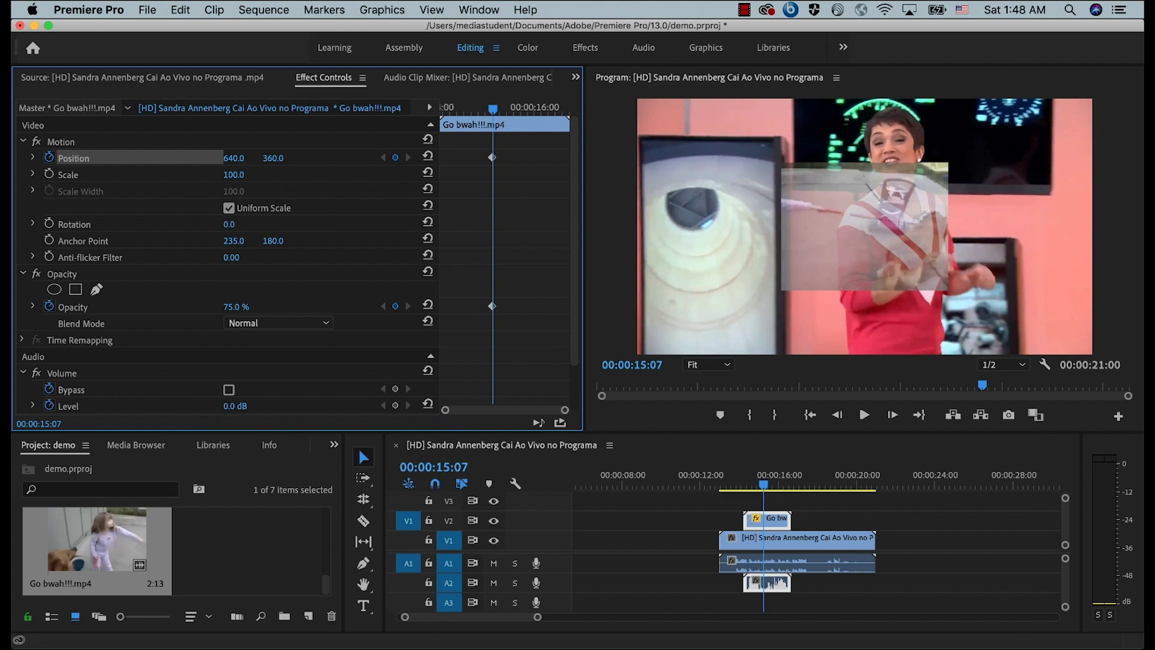
left_click(49, 307)
left_click(712, 364)
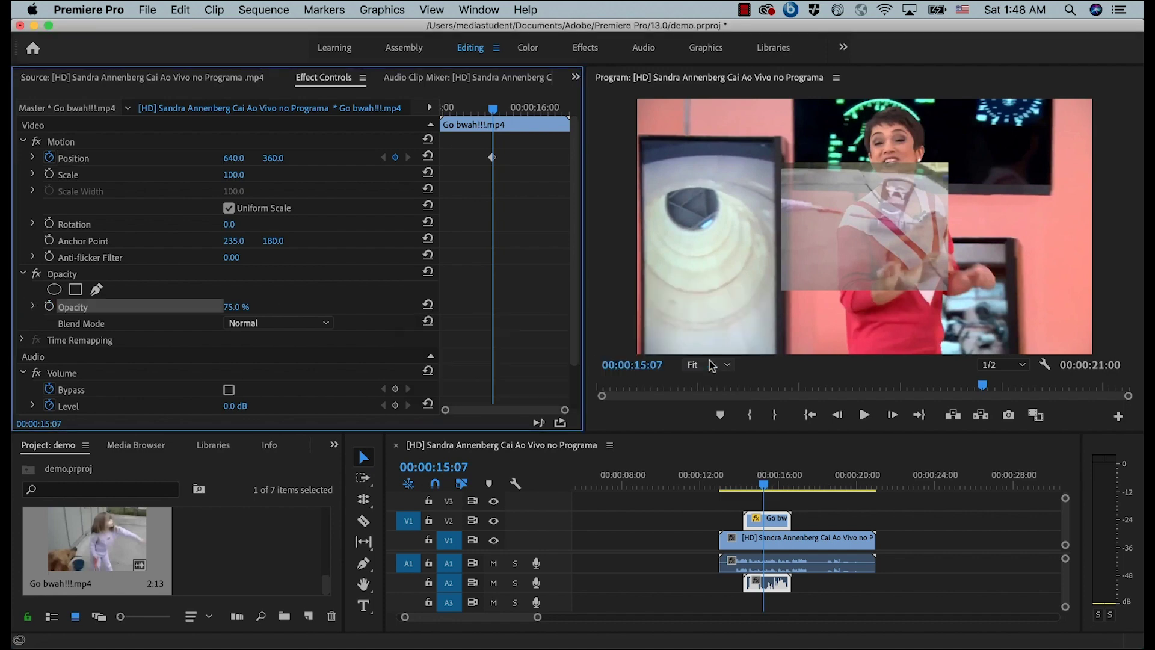
- Add a second Position keyframe for Go bwah!!!.mp4 at 00:00:16:03 with the values 1029.0 and 536.0
left_click(495, 110)
left_click_drag(495, 110, 539, 109)
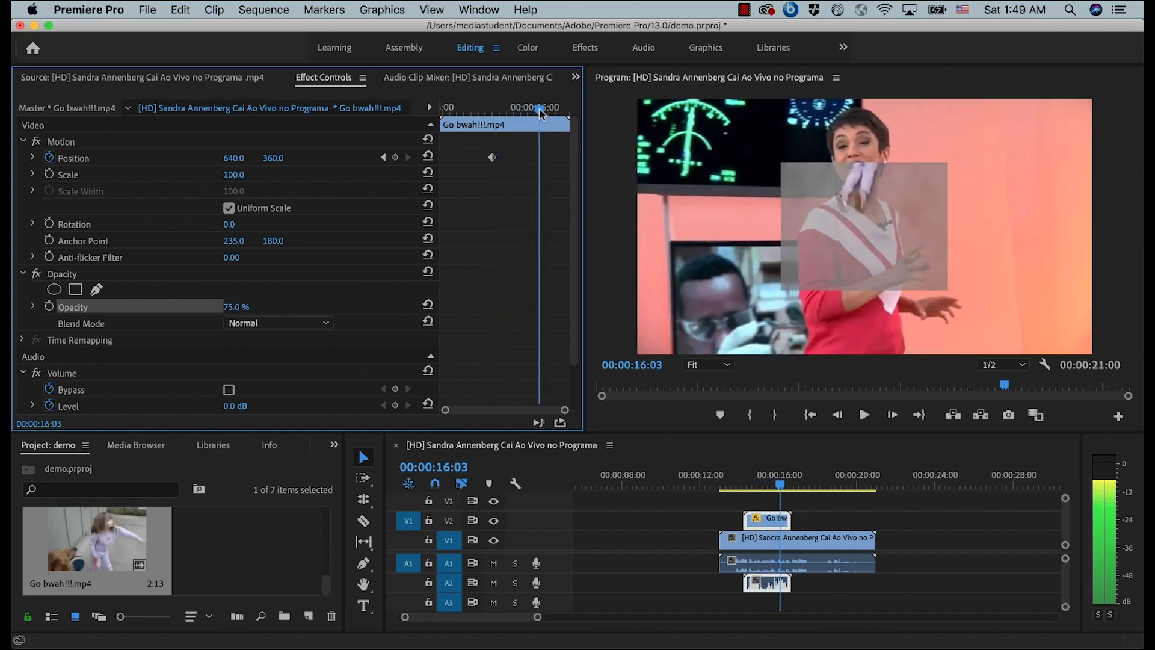
left_click_drag(235, 158, 127, 158)
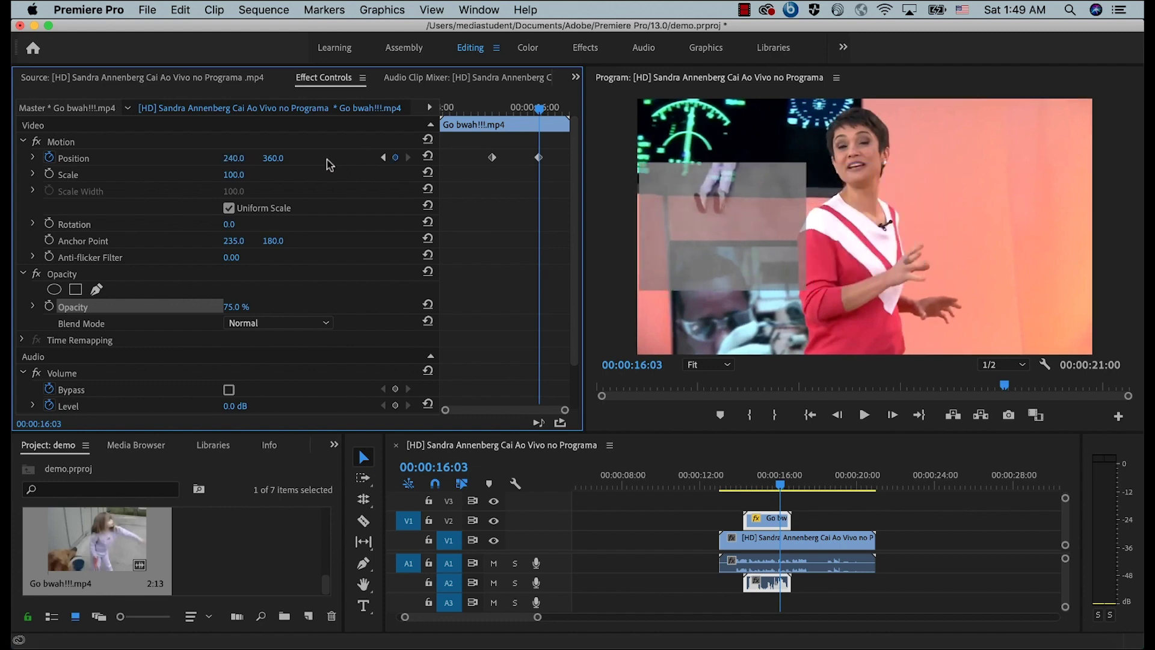
left_click_drag(273, 158, 380, 158)
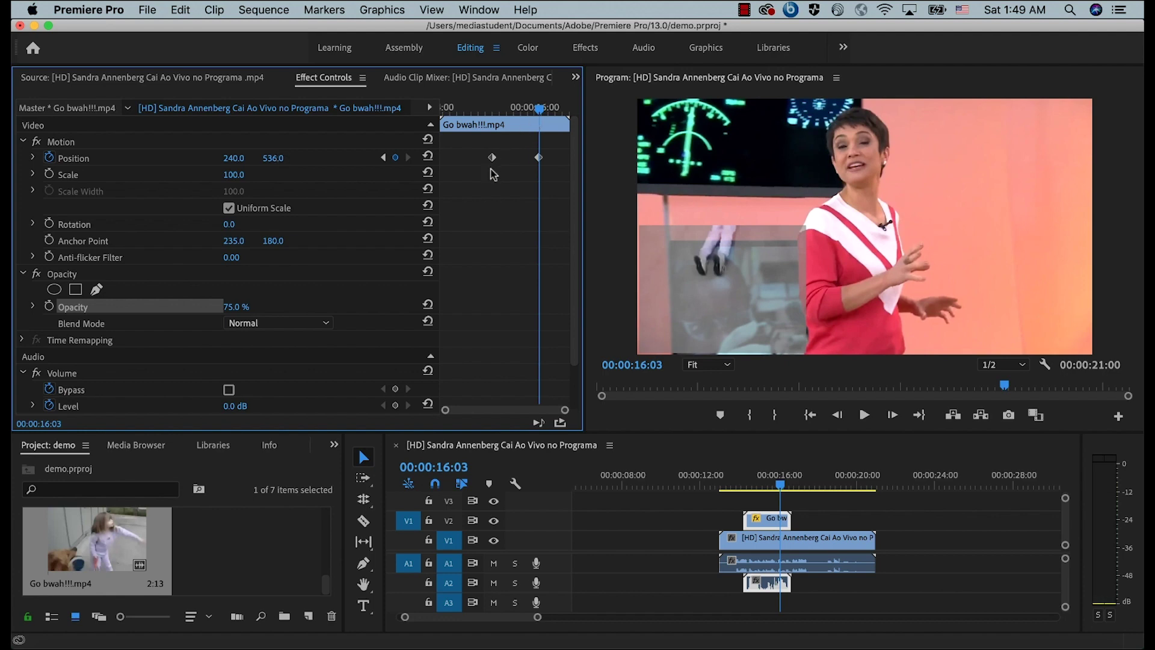
left_click_drag(234, 160, 709, 160)
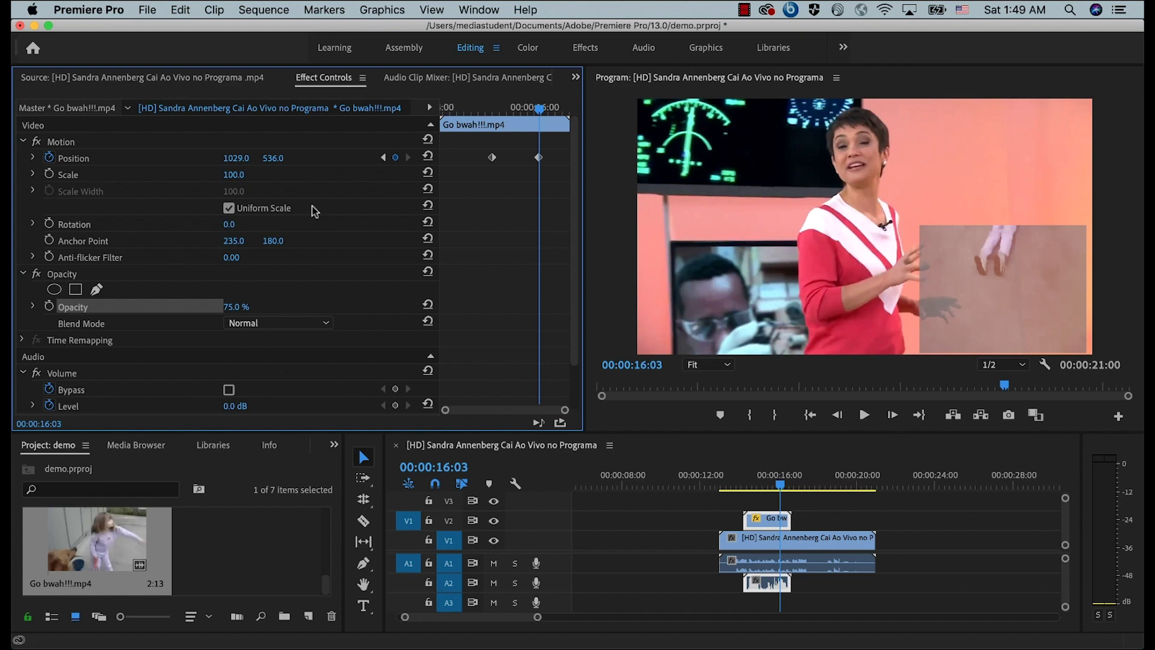
left_click(384, 158)
left_click(409, 159)
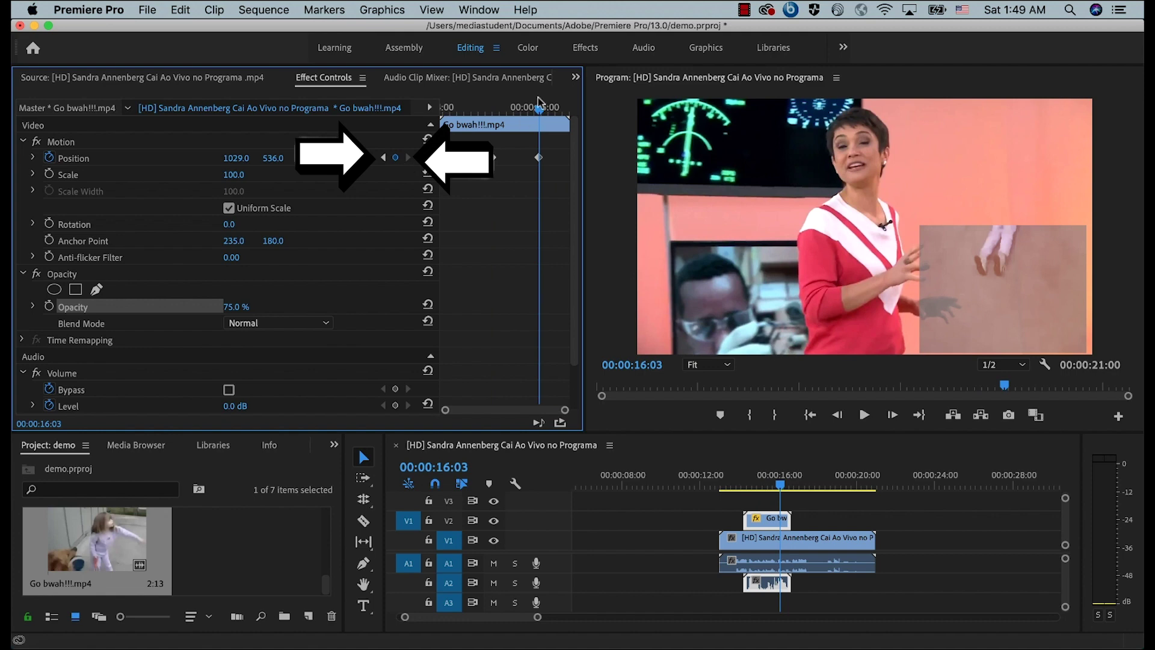
- Add a Position keyframe at 00:00:15:18 and retime the three Position keyframes, moving the middle one to about 00:00:15:13
left_click(513, 109)
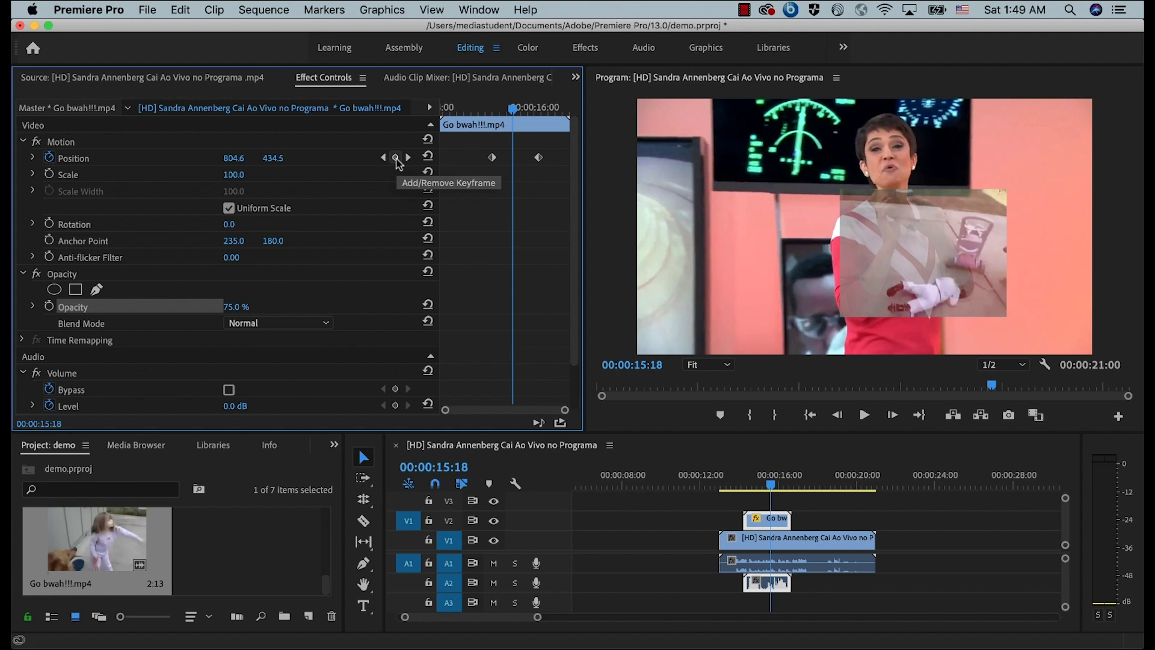
left_click(396, 159)
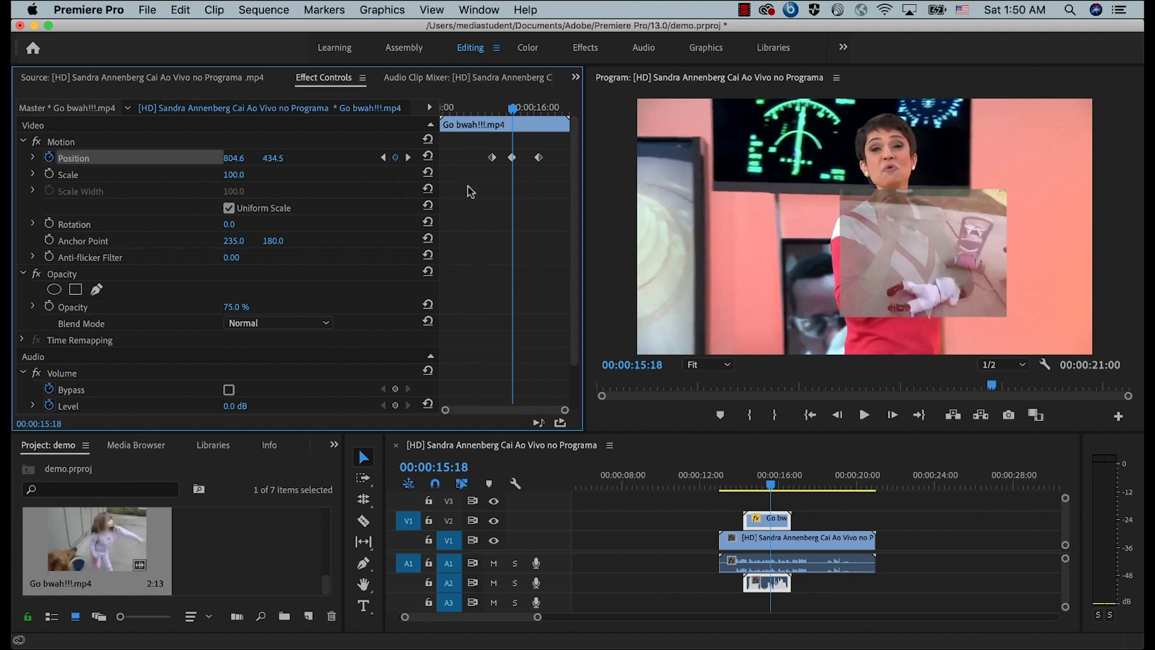
left_click(491, 159)
left_click_drag(492, 159, 550, 158)
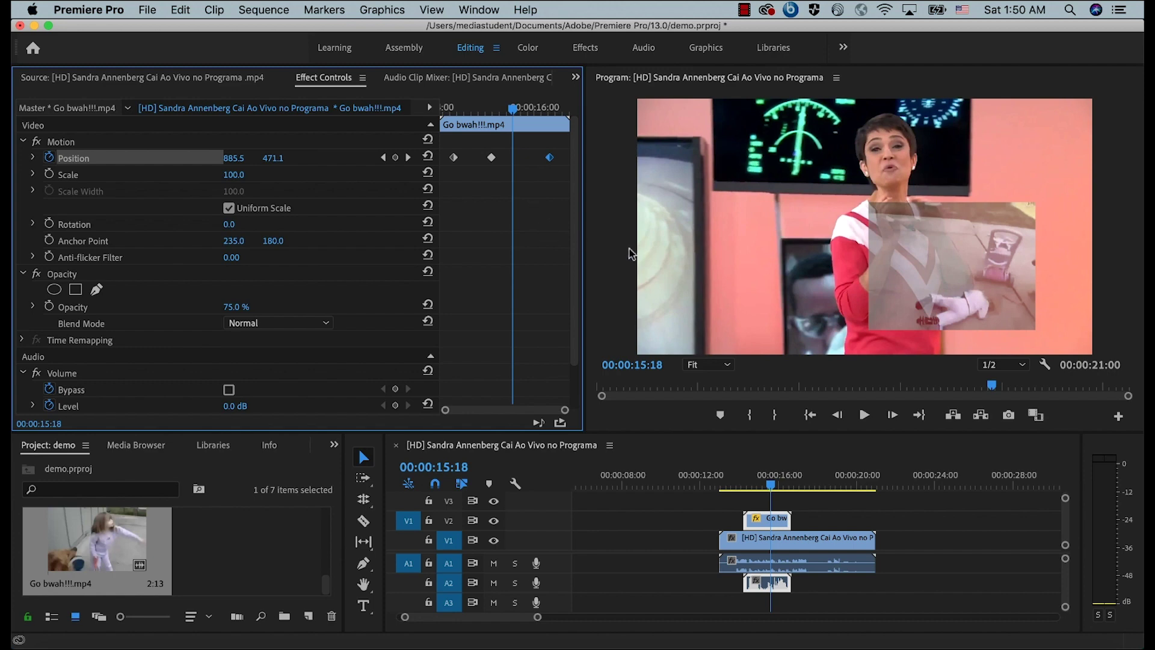
left_click_drag(774, 486, 846, 482)
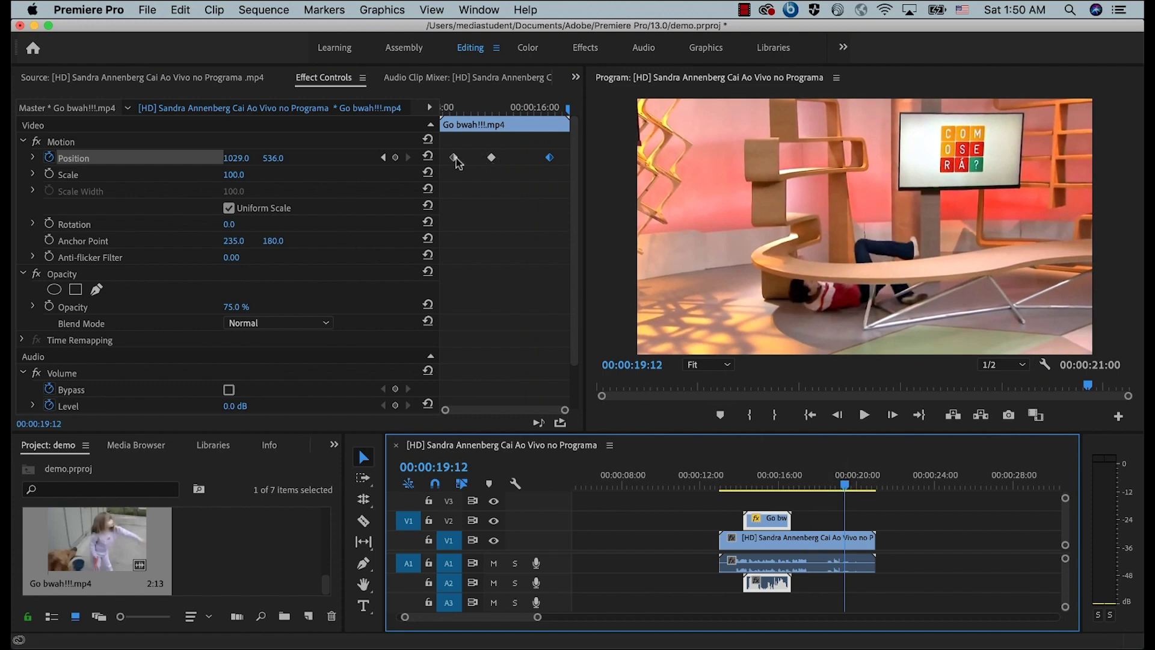
left_click_drag(454, 159, 505, 163)
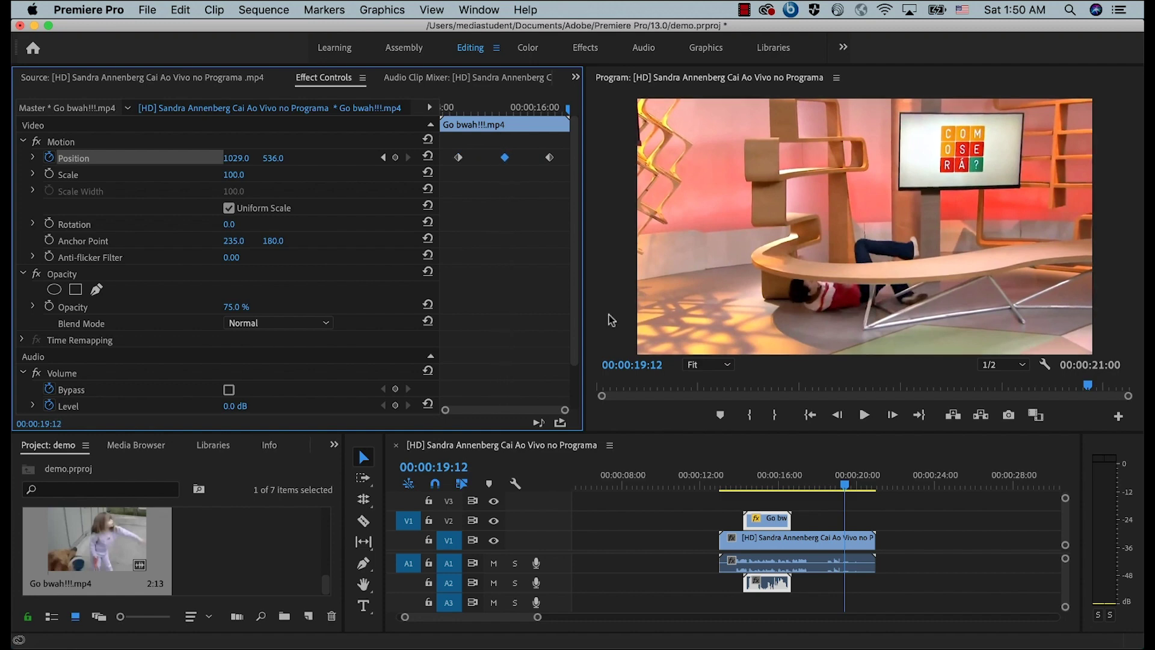
- Raise the audio volume level of Go bwah!!!.mp4 to 5.4 dB with a keyframe at 00:00:15:13
left_click(770, 475)
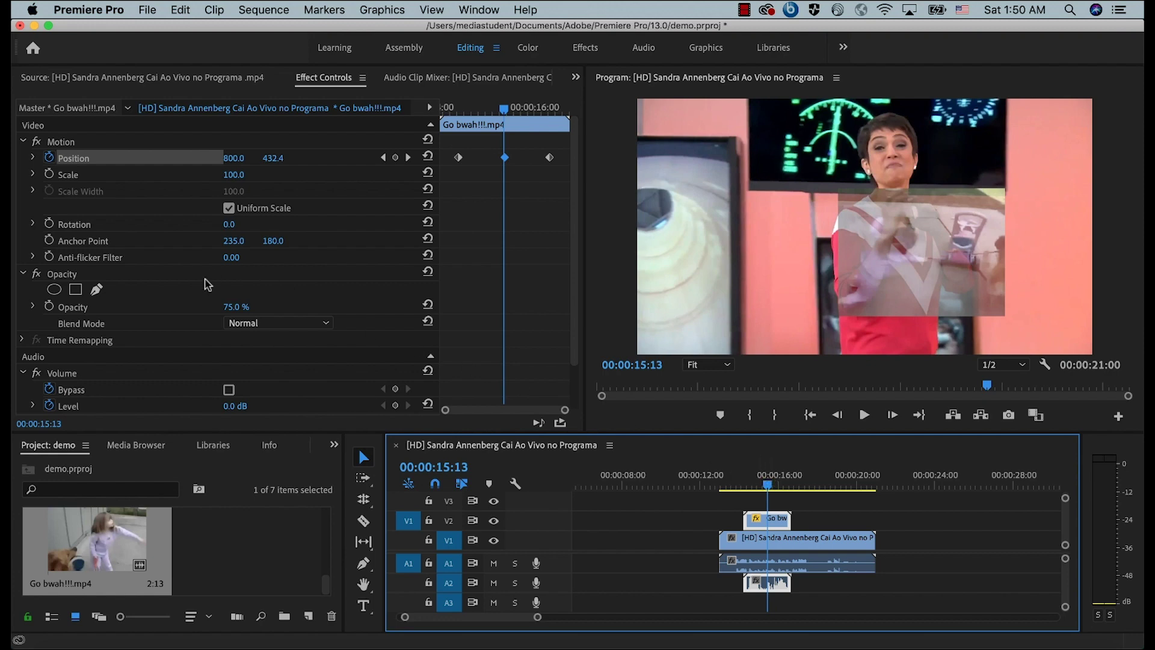
scroll(268, 361, "down", 2)
scroll(269, 361, "up", 1)
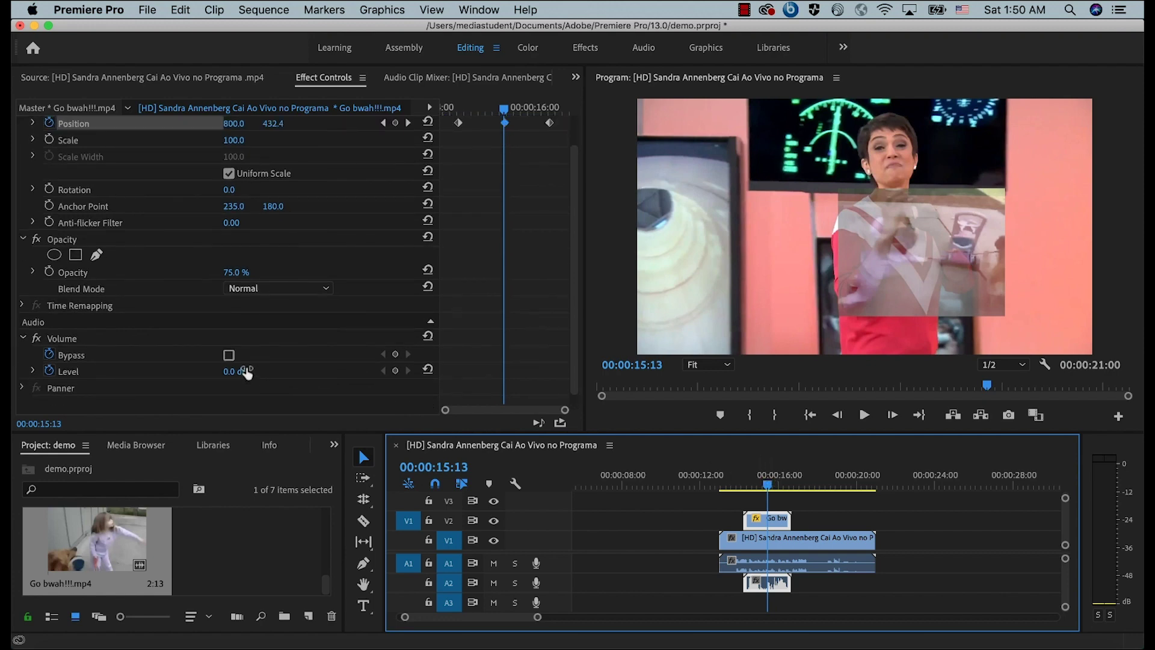
mouse_move(238, 372)
left_mouse_down()
mouse_move(282, 372)
mouse_move(235, 376)
left_mouse_up()
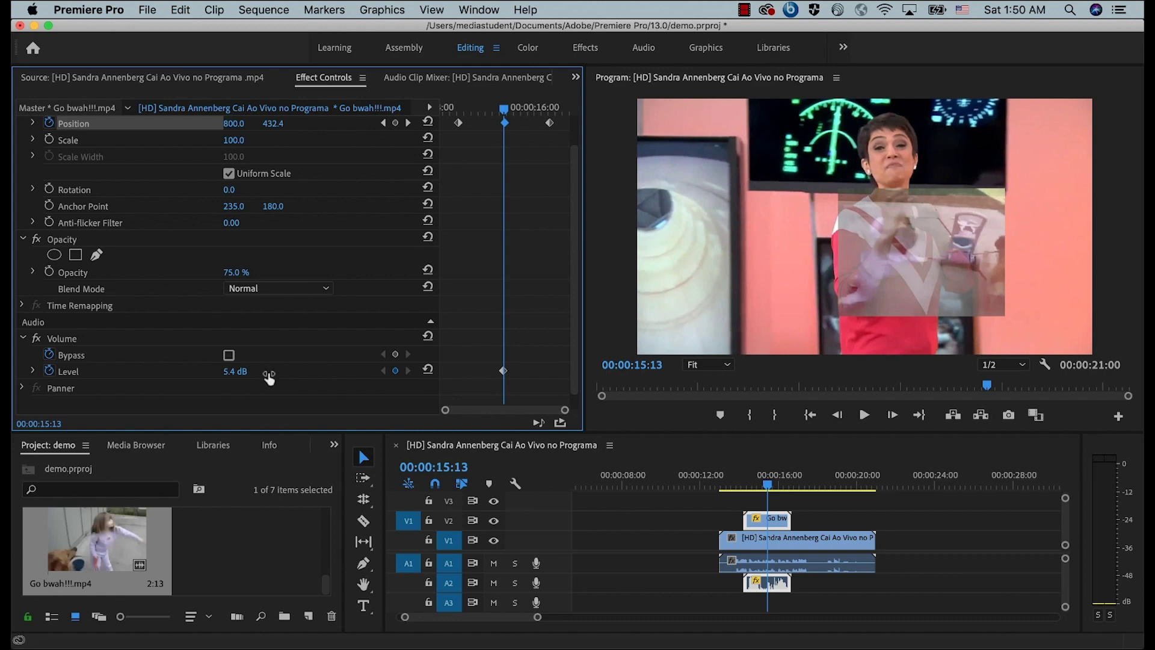
right_click(757, 522)
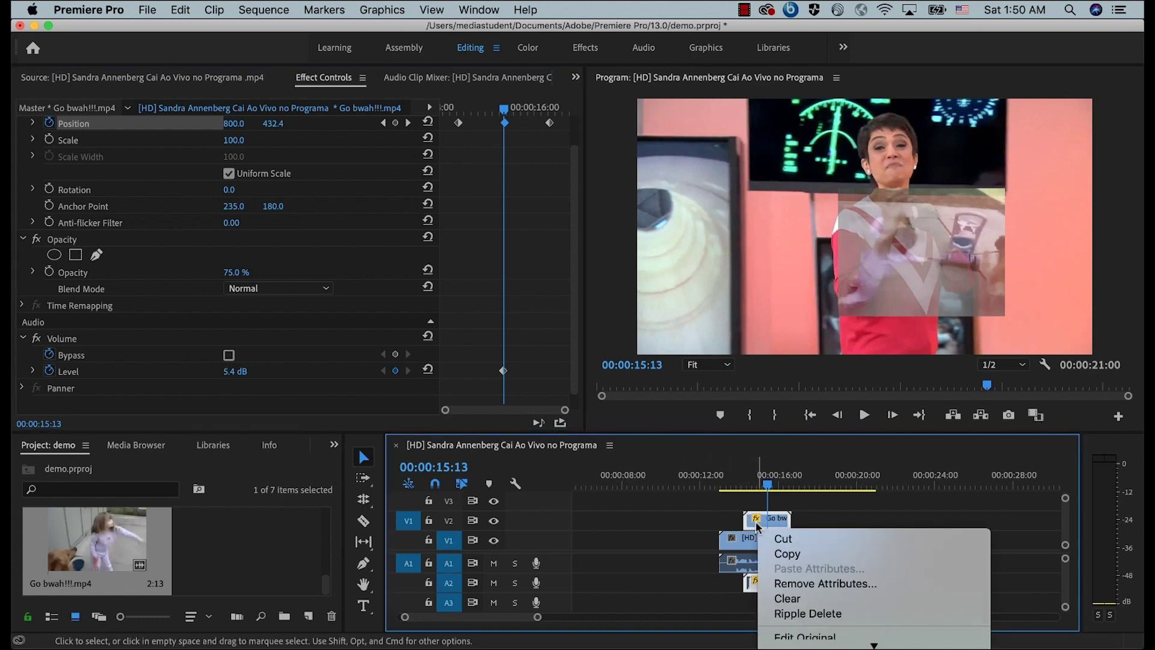
mouse_move(808, 647)
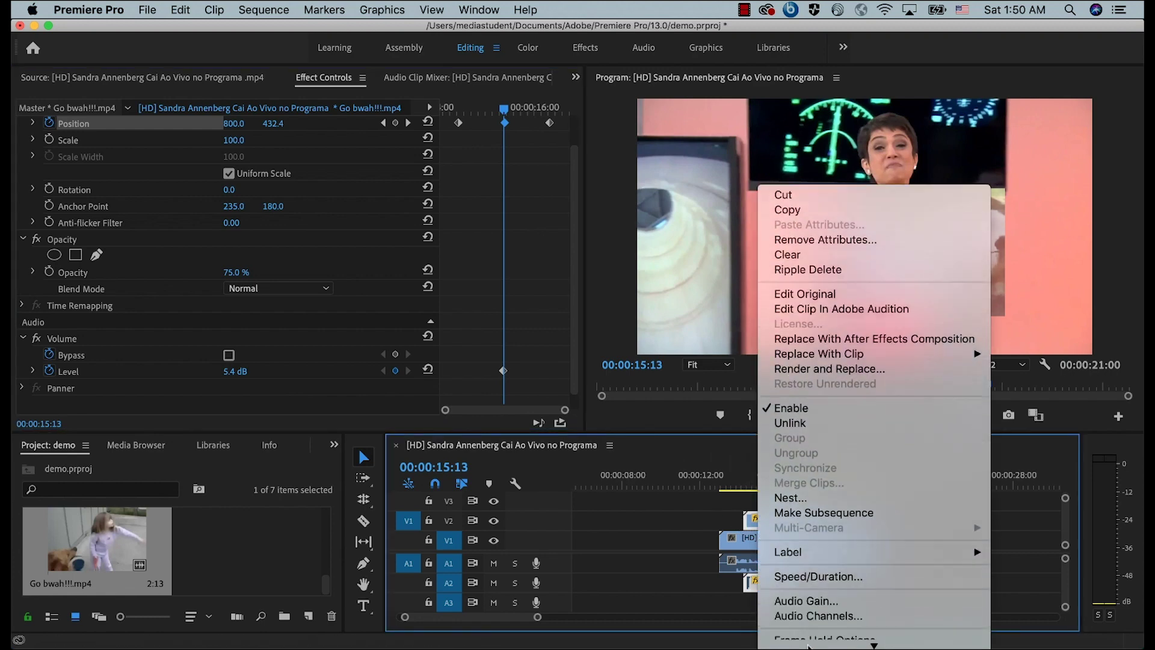
left_click(823, 482)
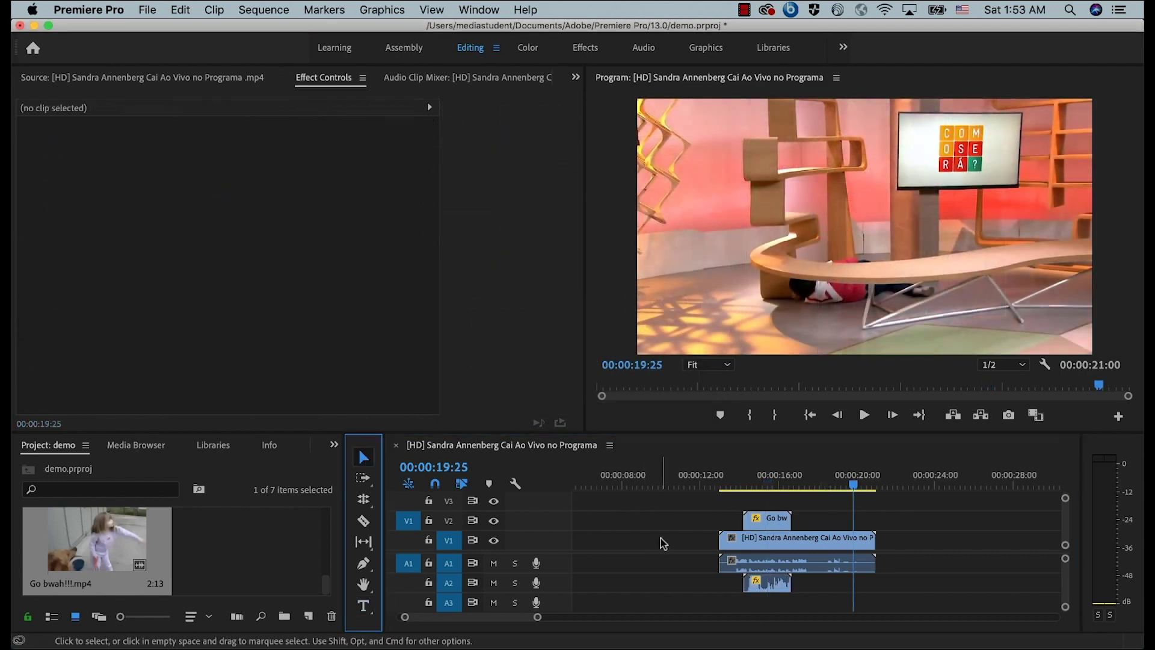
- Add the title text "my cool animation tutorial!!!" across the upper part of the frame at 00:00:19:25
key("t")
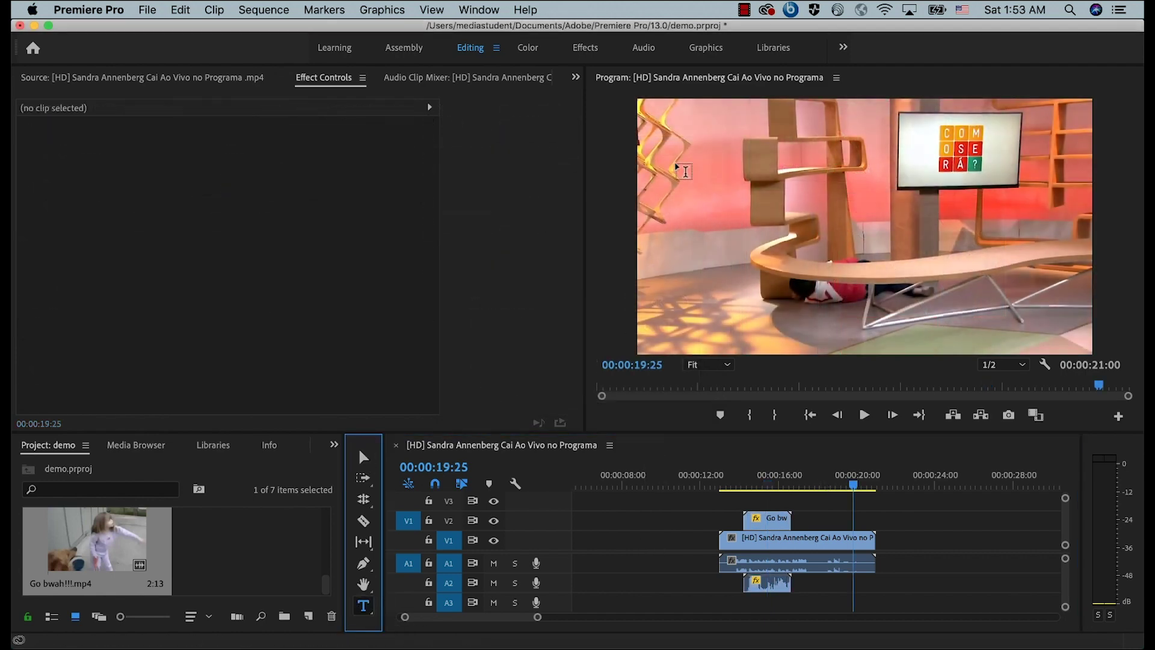
left_click(677, 163)
type("my co")
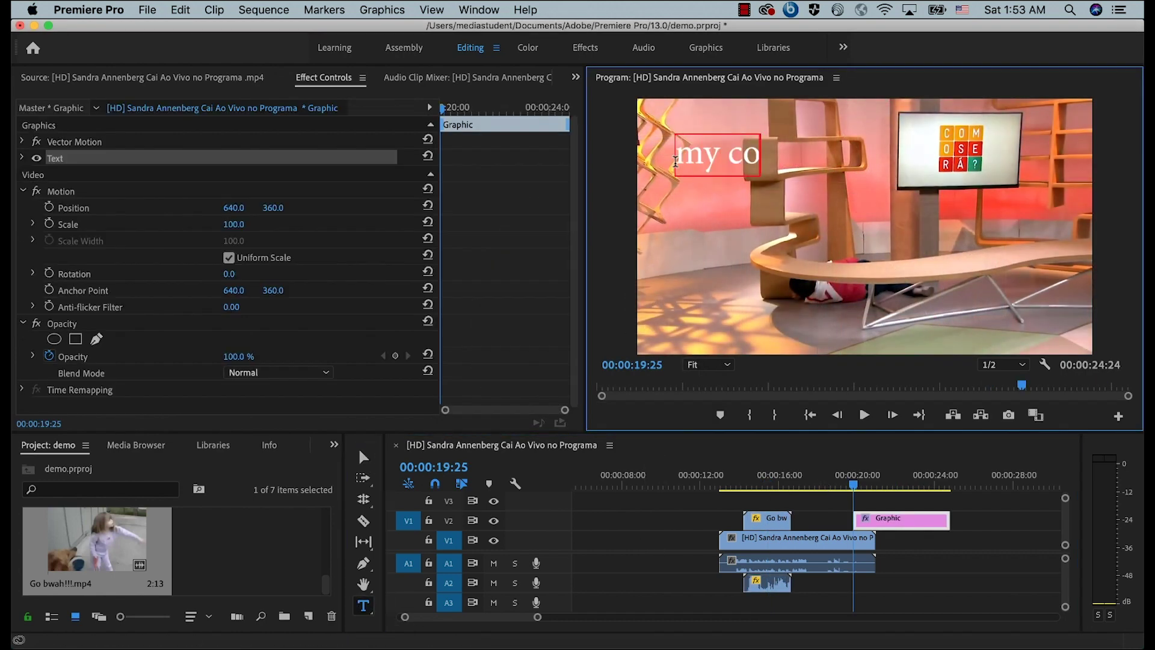
type("ol animation tutorial!!!")
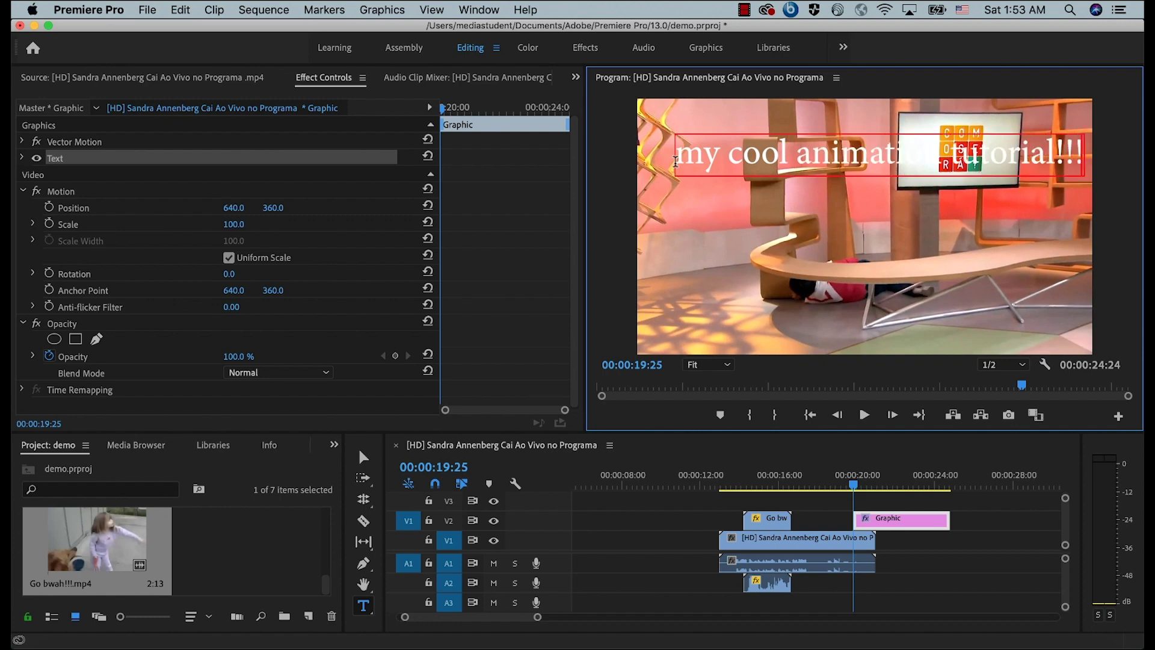
- Change the fill colour of the whole title text to cyan
left_click(22, 158)
scroll(253, 283, "down", 3)
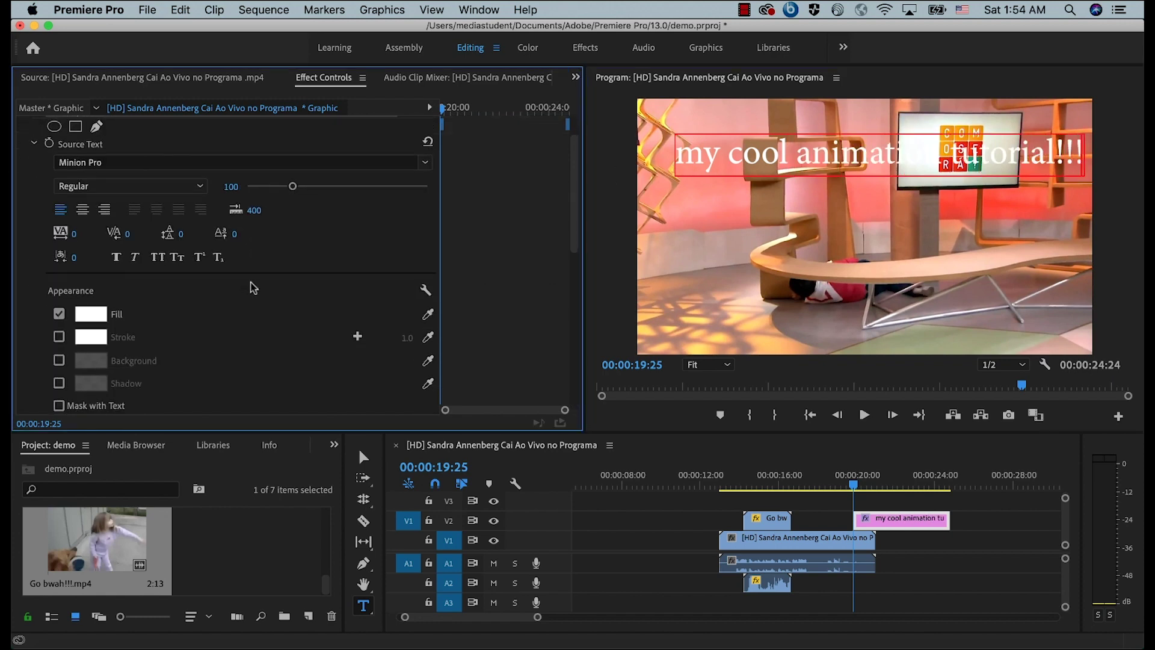
left_click_drag(678, 153, 1117, 171)
left_click(91, 298)
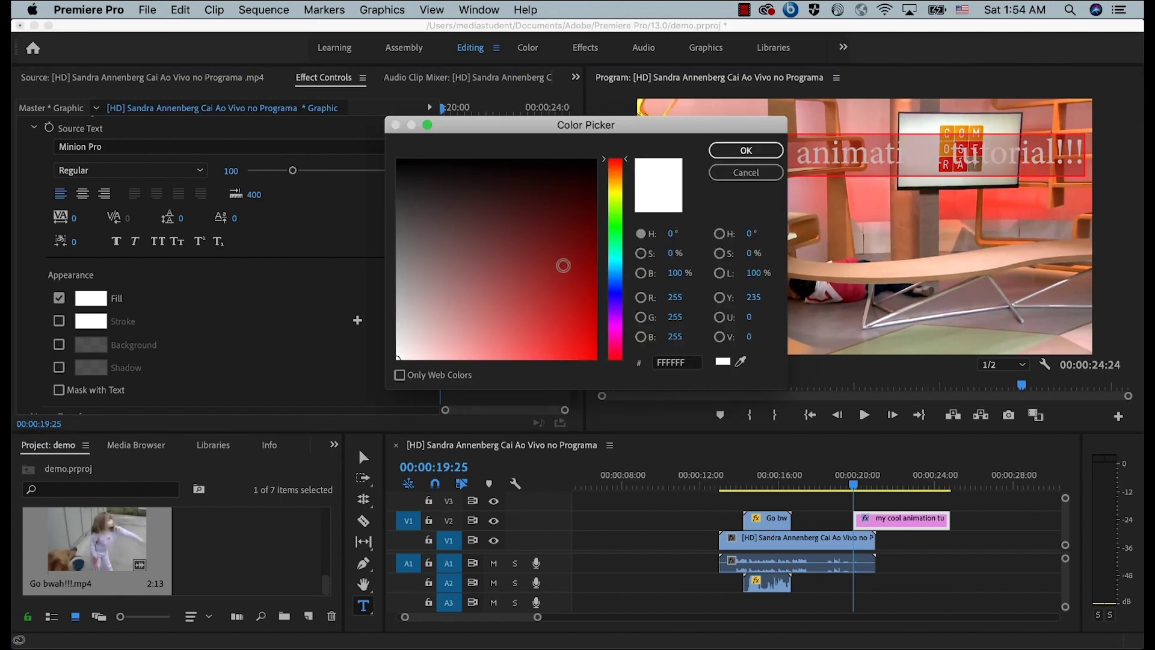
left_click(615, 260)
left_click(577, 332)
left_click(746, 150)
- Enable a white stroke on the title text and set its width to 3.0
left_click(58, 321)
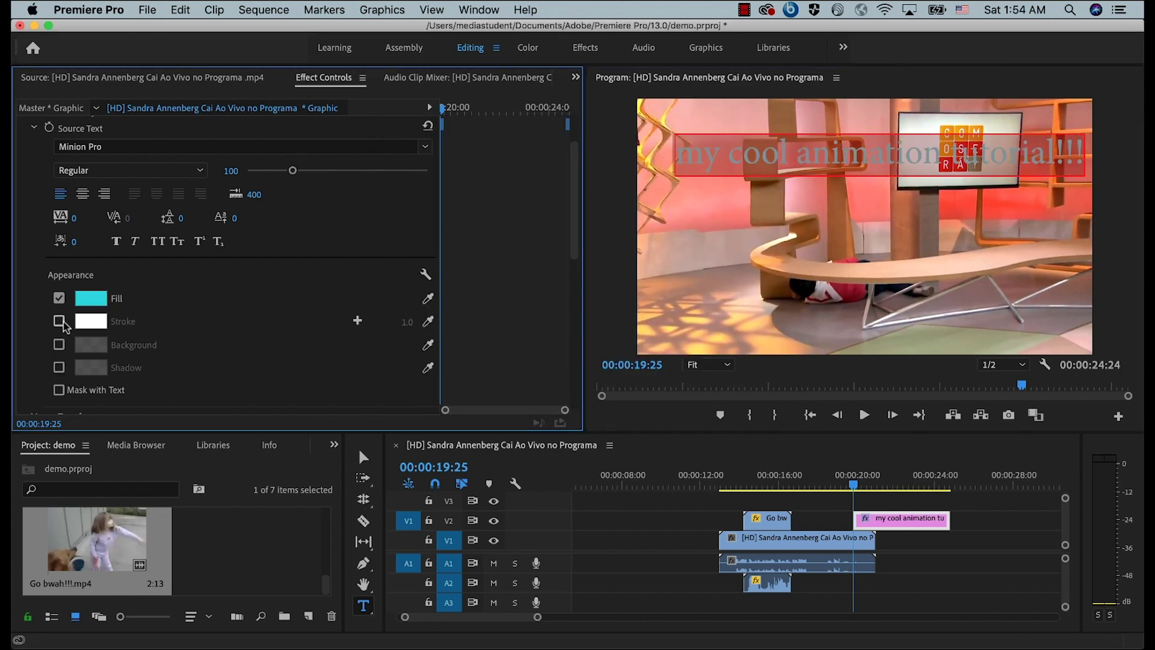
left_click(407, 322)
type("3")
key("Return")
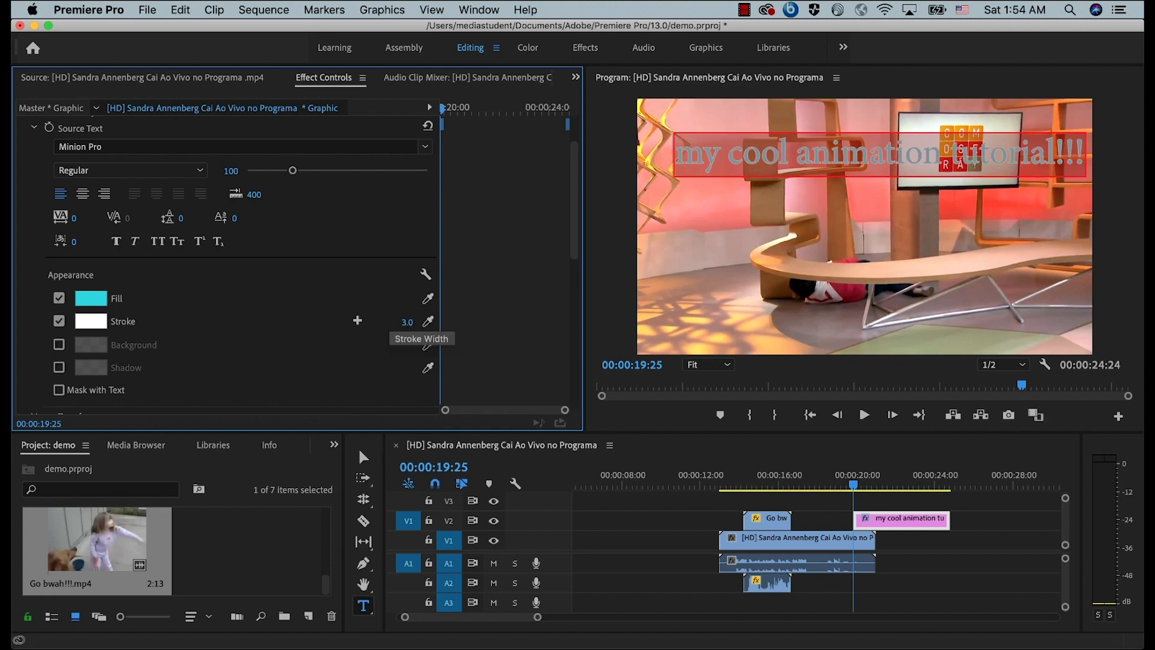
- Change the title text's font to Futura Medium
left_click(138, 147)
type("futura")
key("Down")
key("Down")
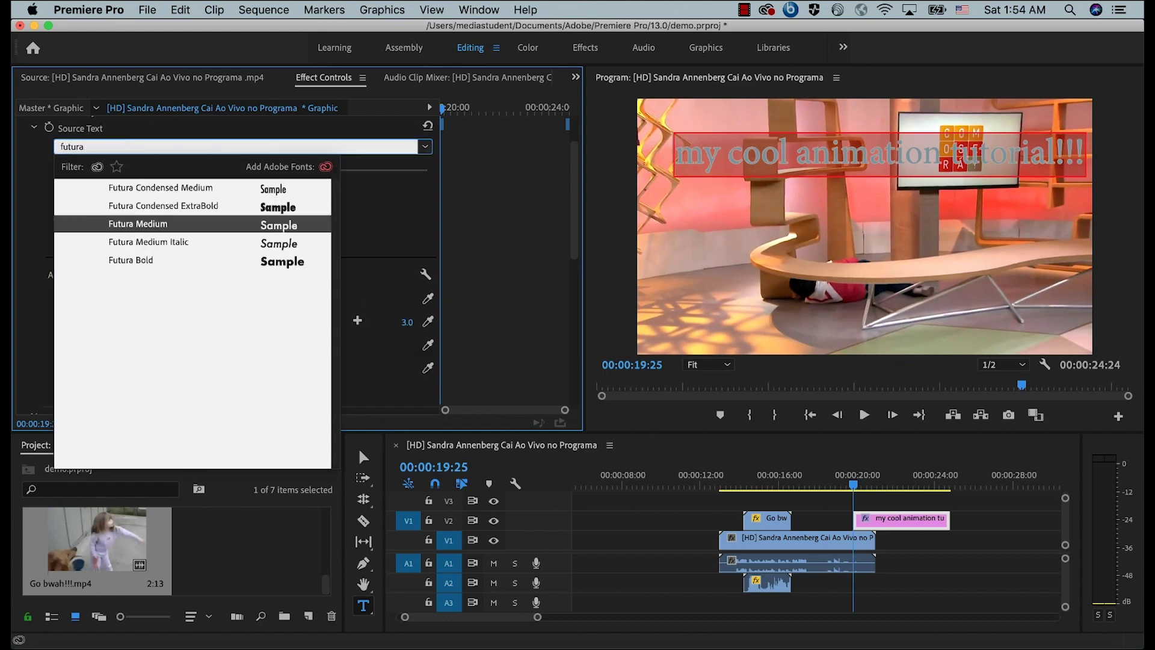
key("Return")
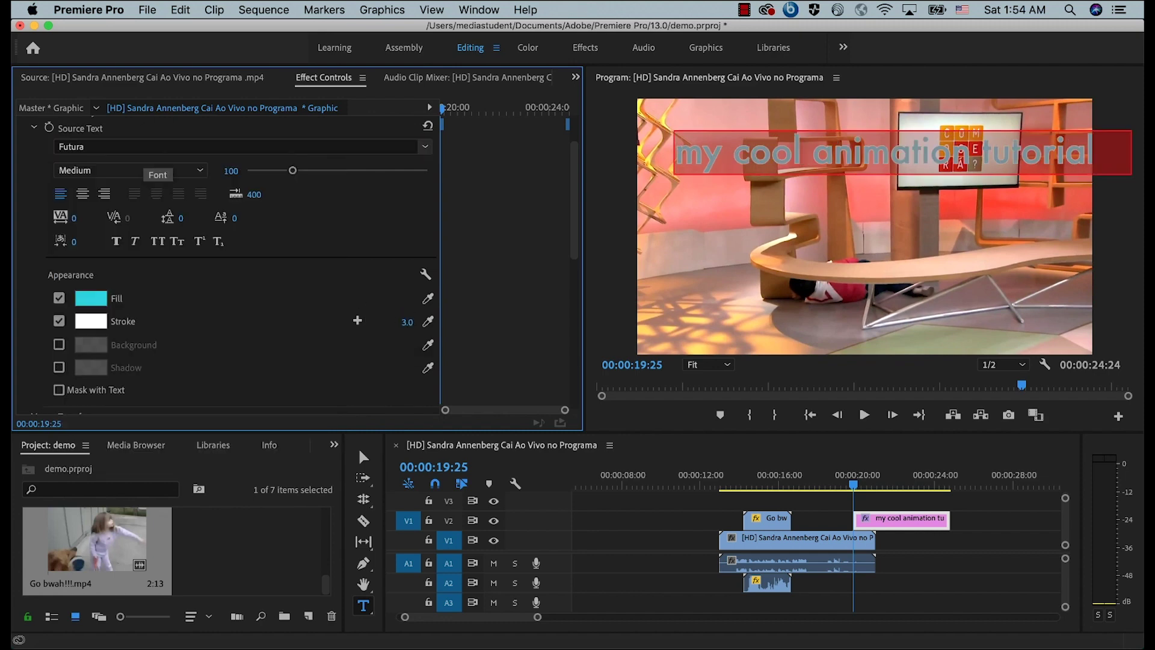
left_click(746, 157)
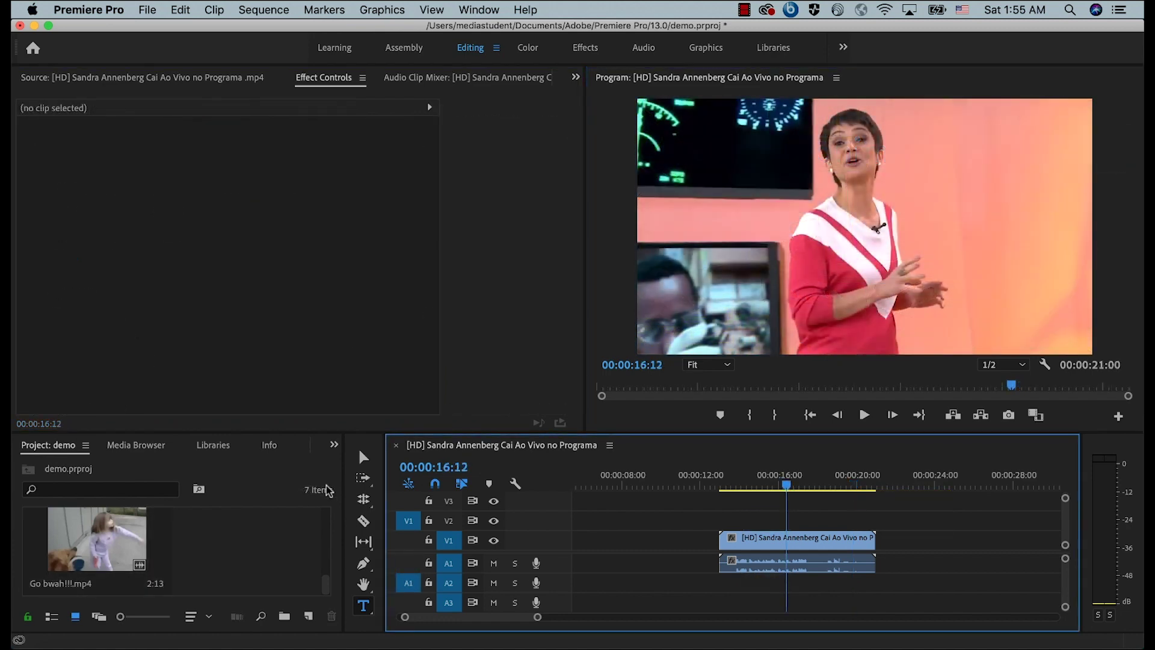
- Apply the Wave Warp video effect from the Distort group to the V1 clip and play it back
left_click(335, 447)
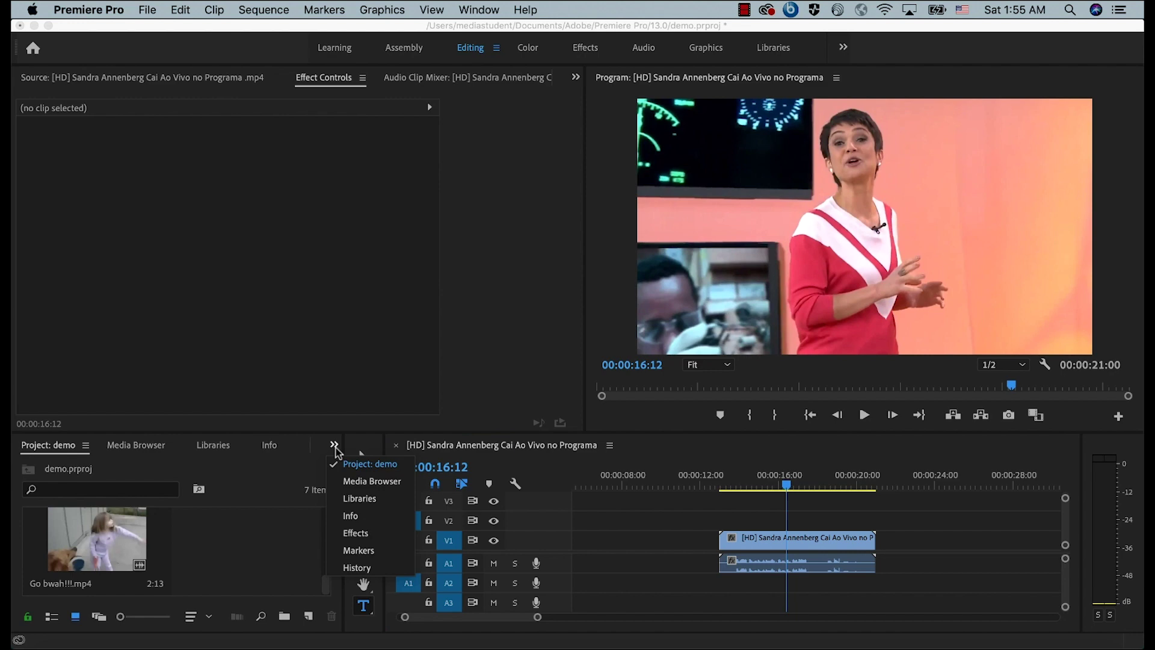
left_click(354, 532)
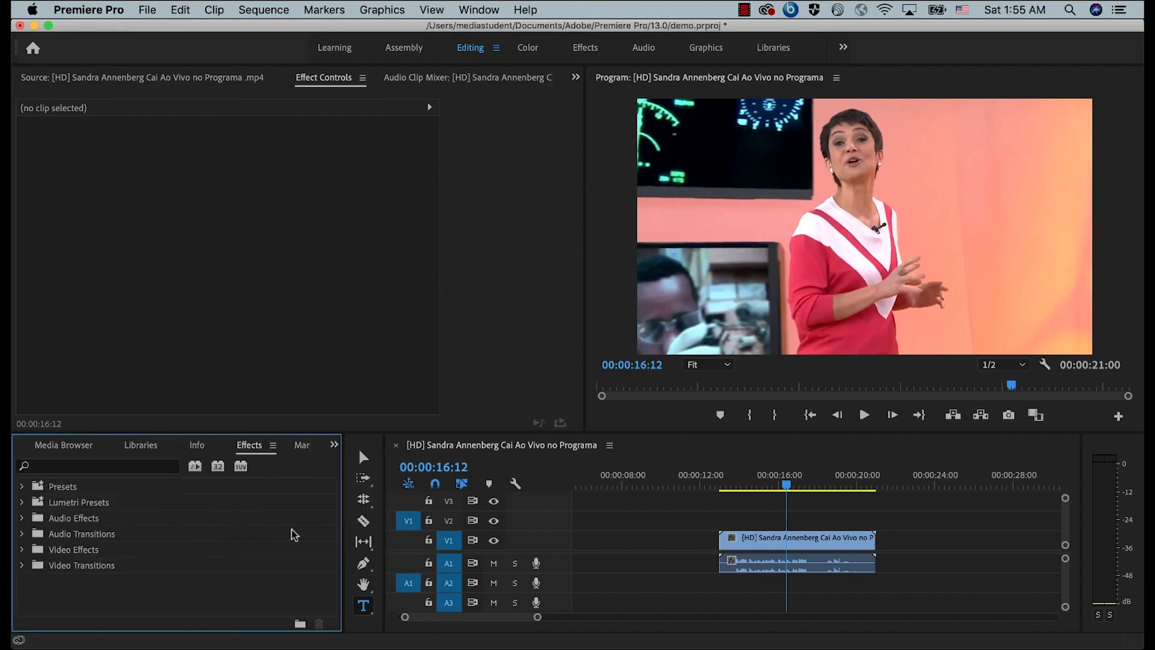
left_click(22, 550)
scroll(22, 555, "down", 5)
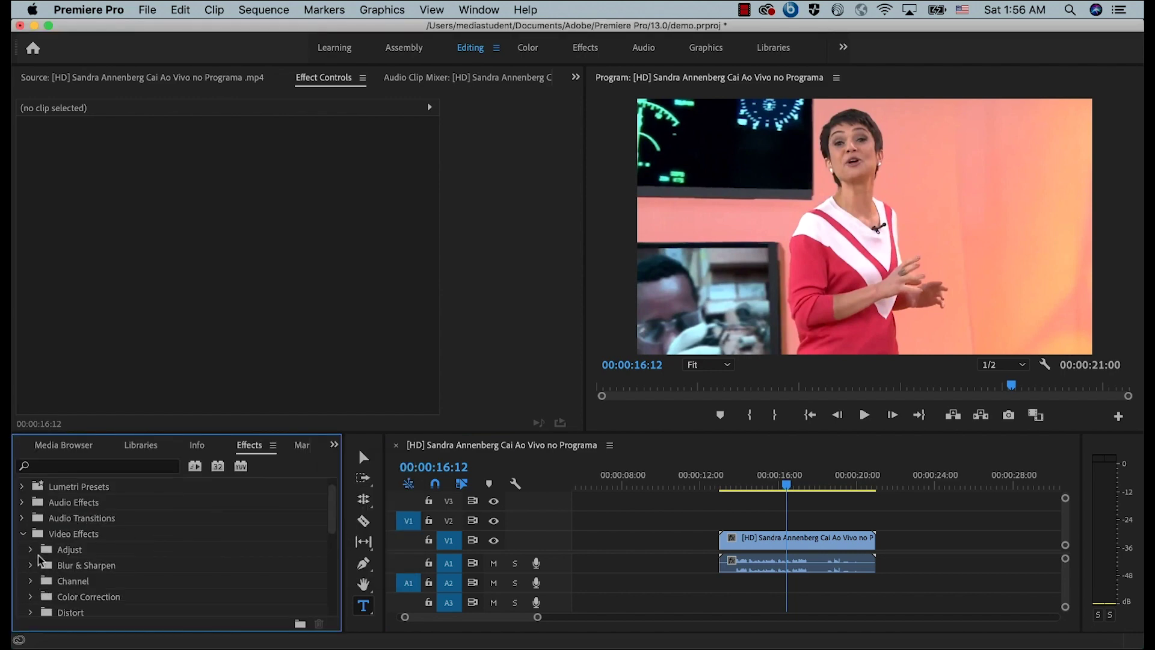
left_click(31, 549)
scroll(37, 560, "down", 3)
scroll(37, 560, "down", 4)
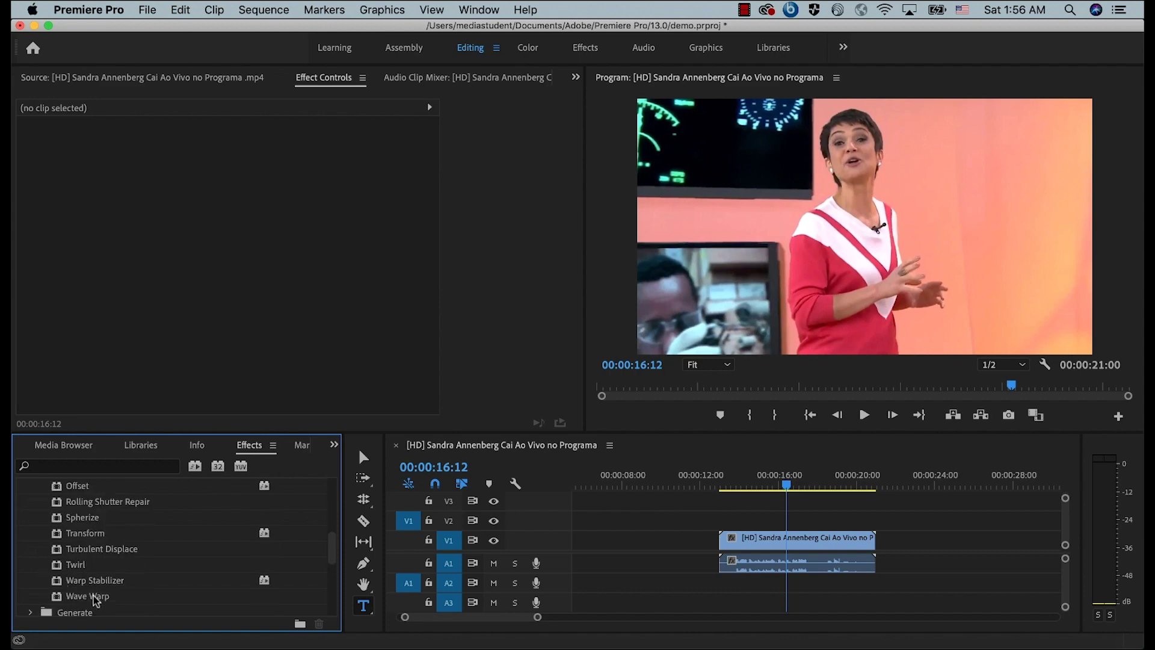
left_click(763, 545)
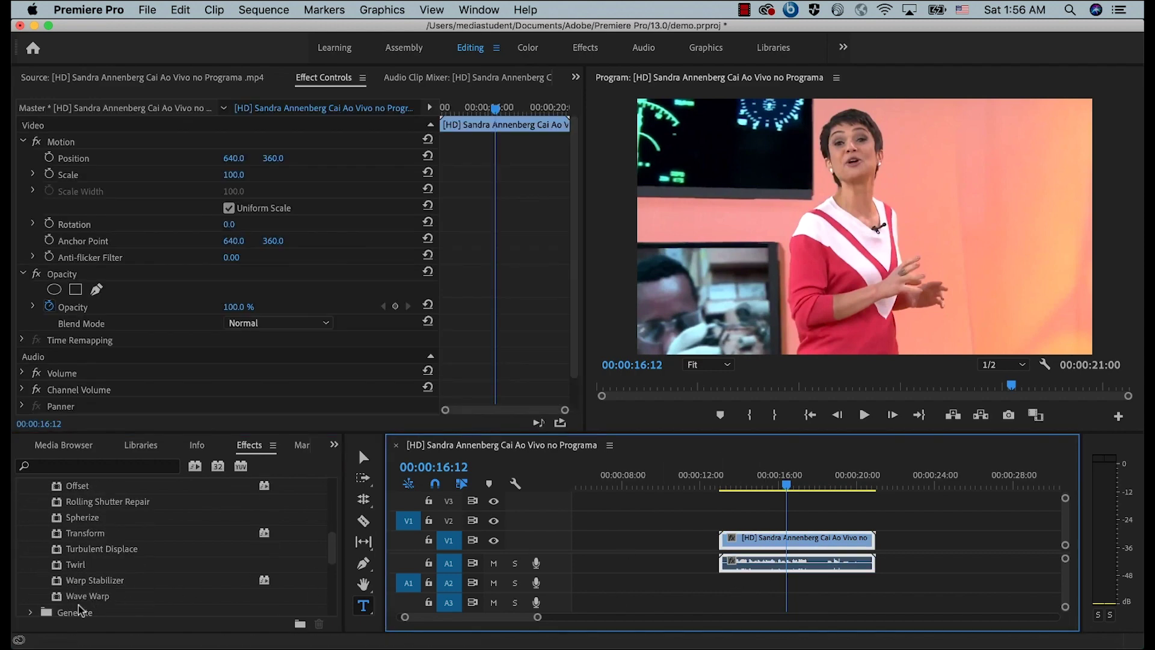
left_click_drag(83, 597, 158, 269)
scroll(158, 269, "down", 2)
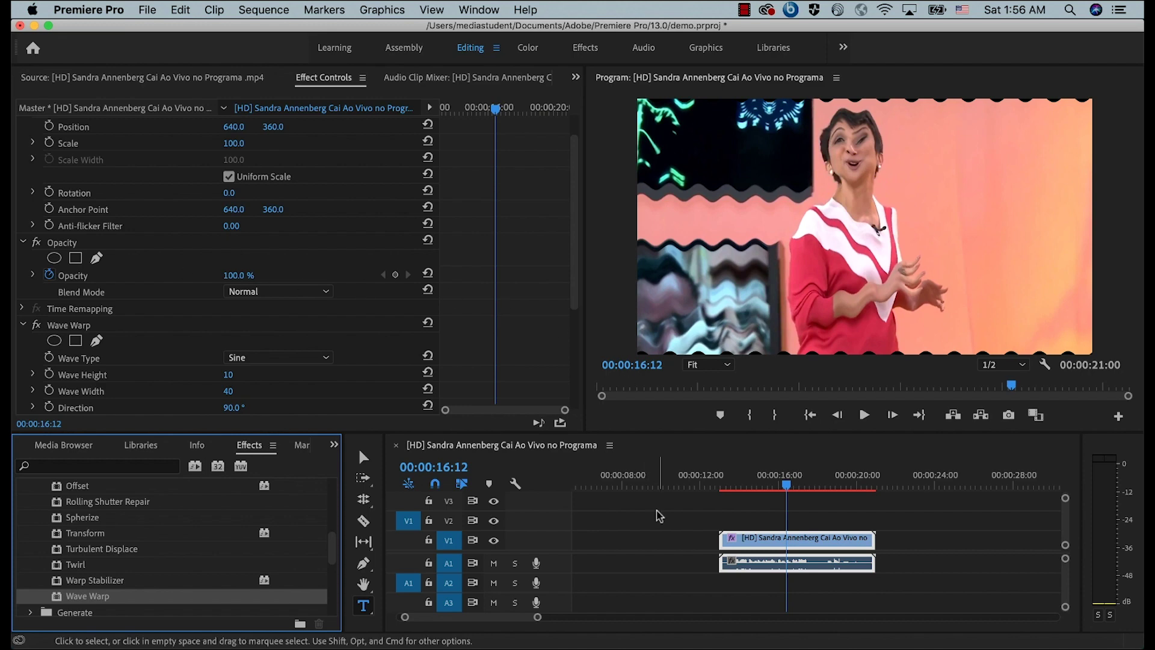
key("space")
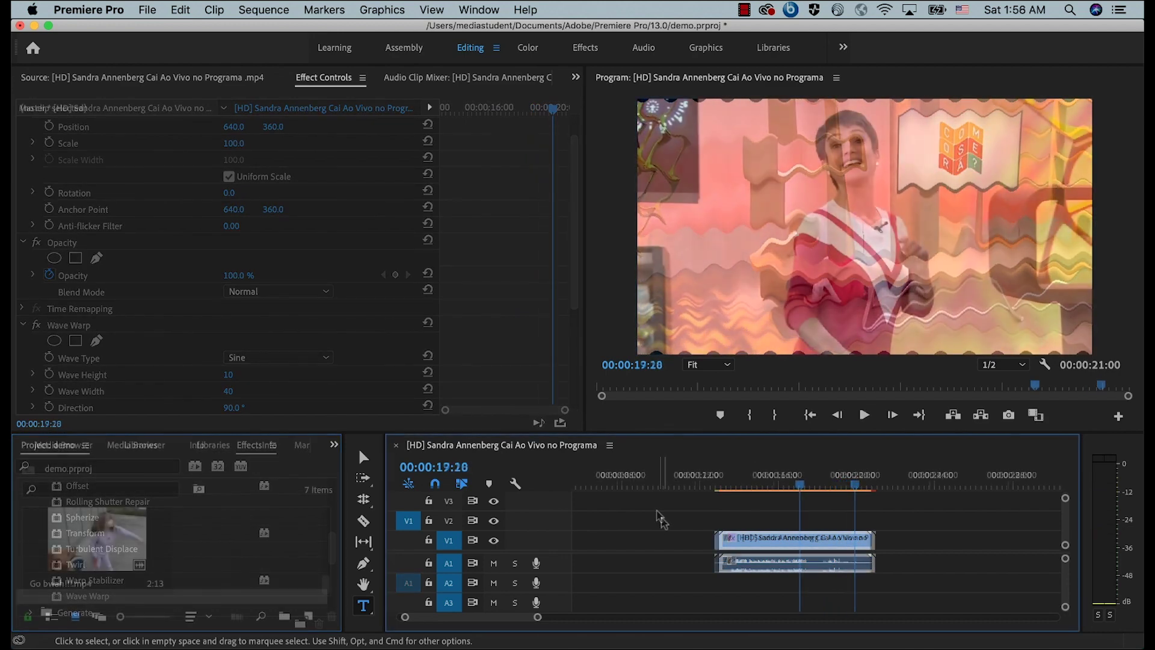
- Examine the speed and duration settings of the V1 clip, keeping its speed at 100%
right_click(771, 544)
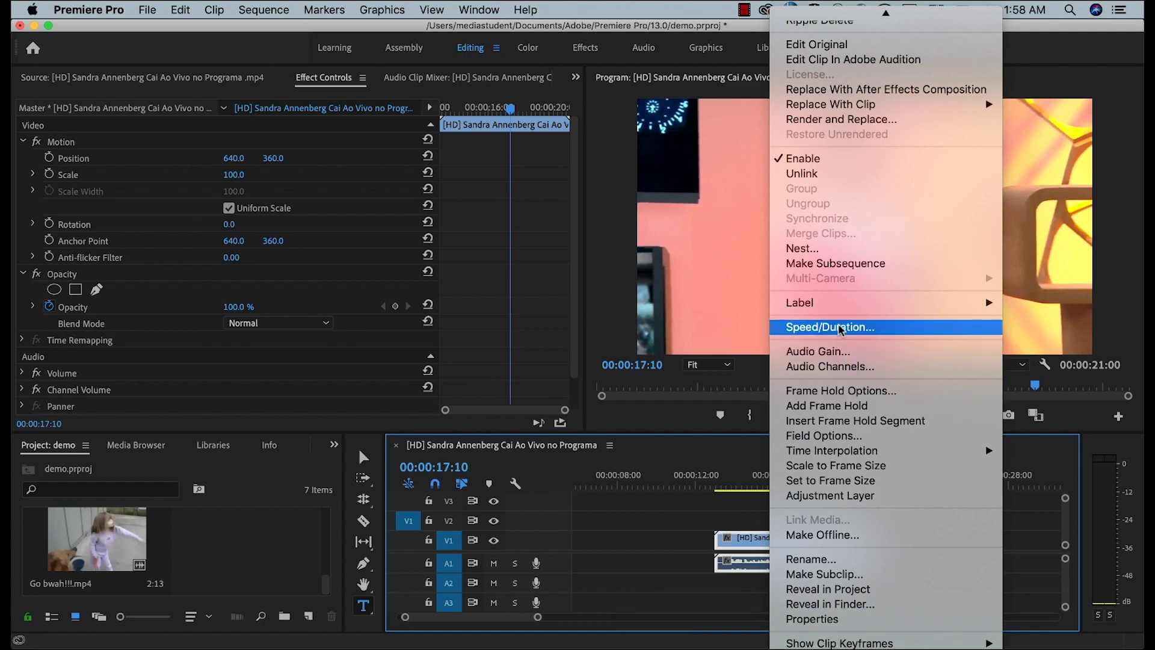
left_click(841, 328)
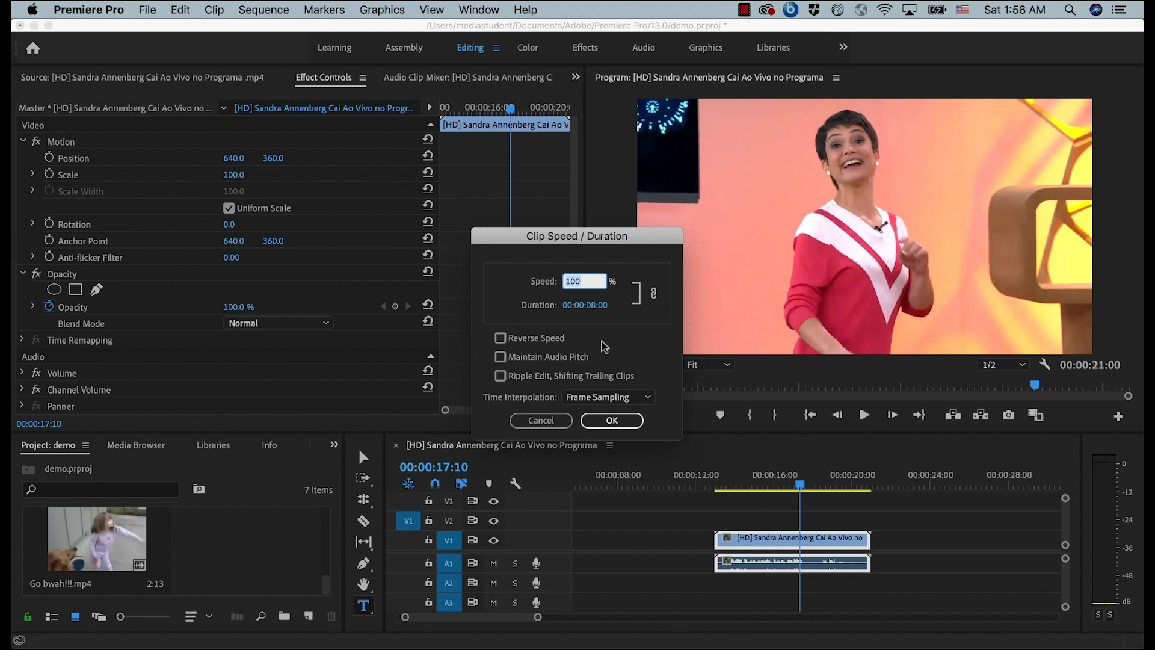
left_click(632, 421)
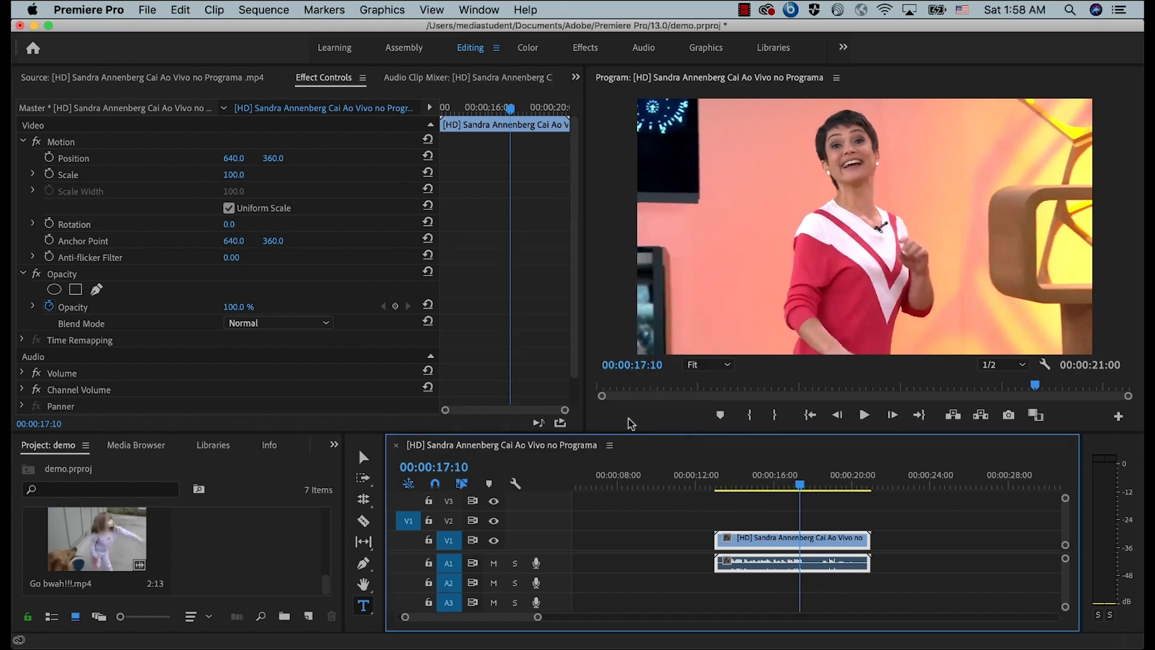
- Try adding a frame hold to the V1 clip at 00:00:17:10, play from 00:00:15:02, and undo the frame hold
right_click(789, 533)
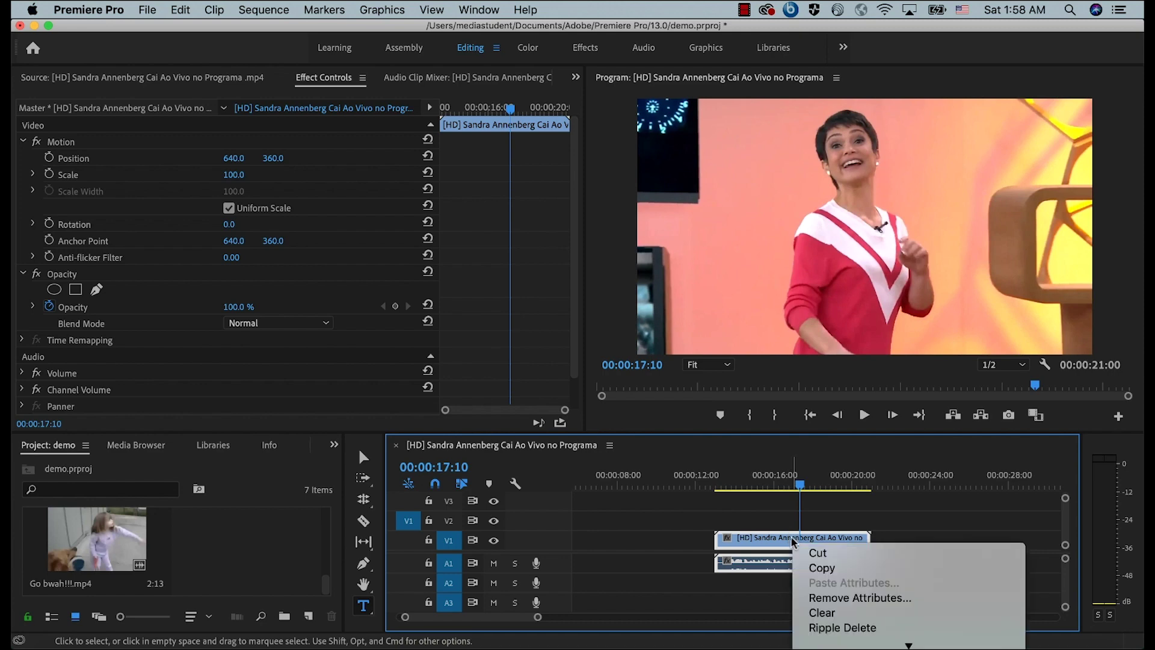
mouse_move(854, 647)
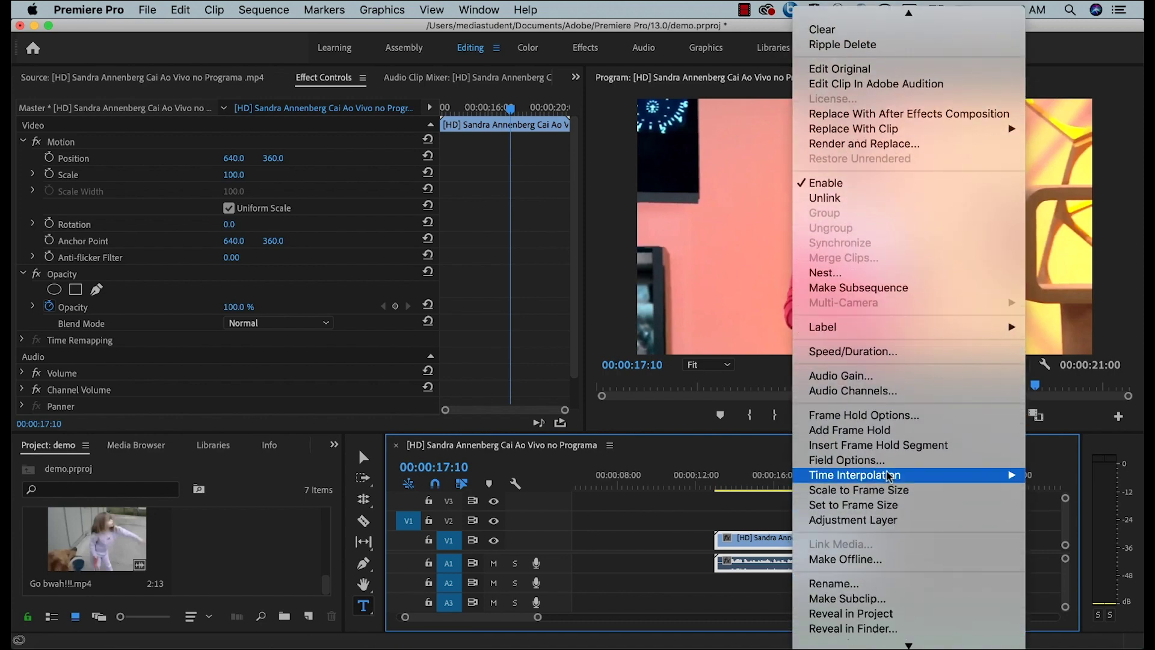
left_click(908, 430)
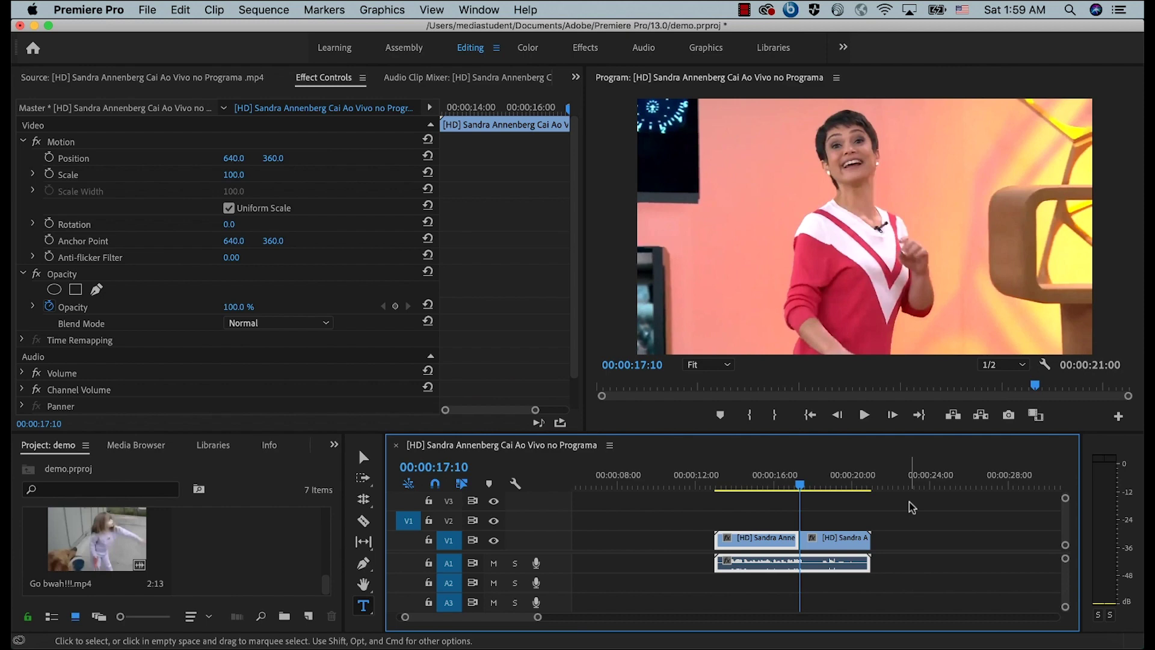
left_click(756, 482)
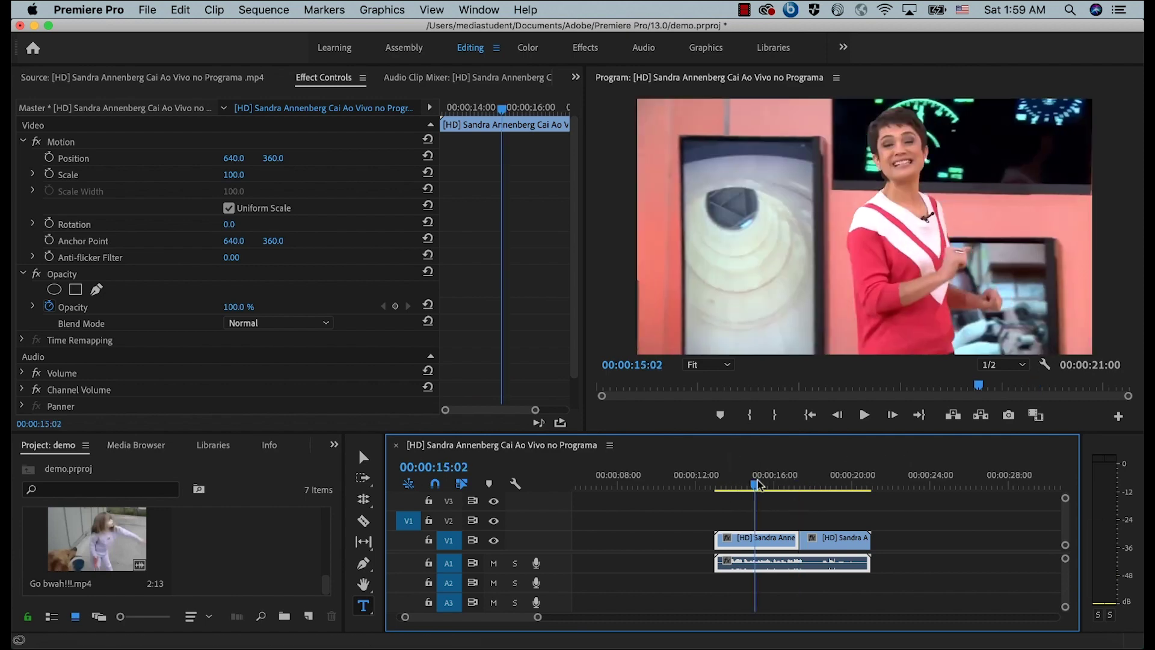
key("space")
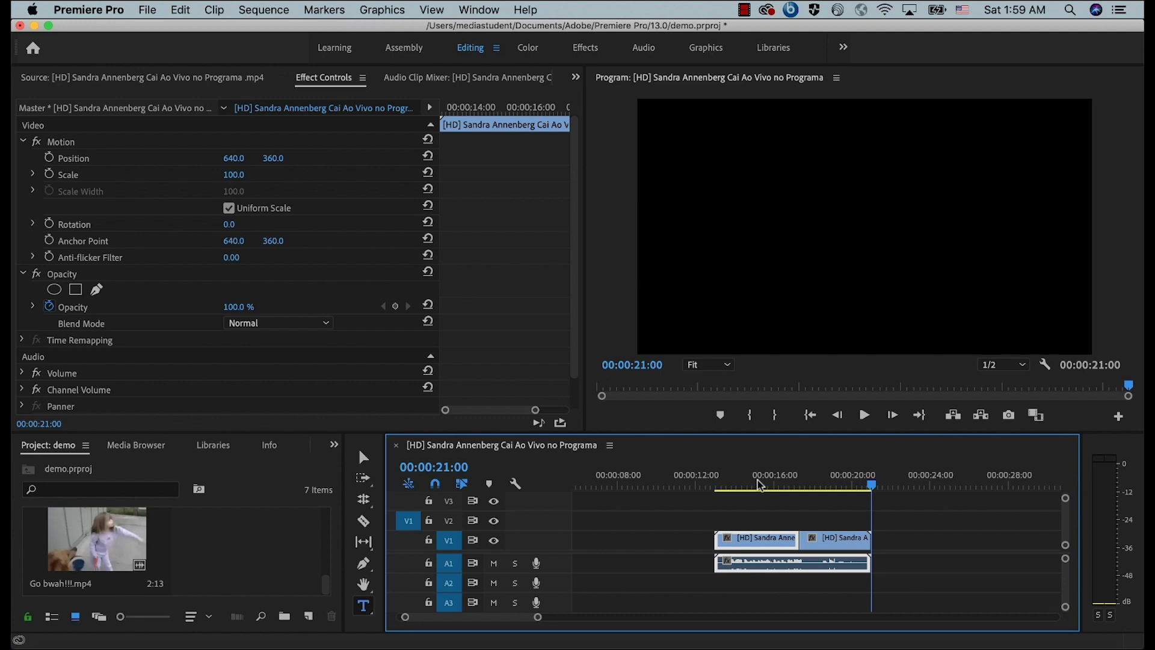
key("super+z")
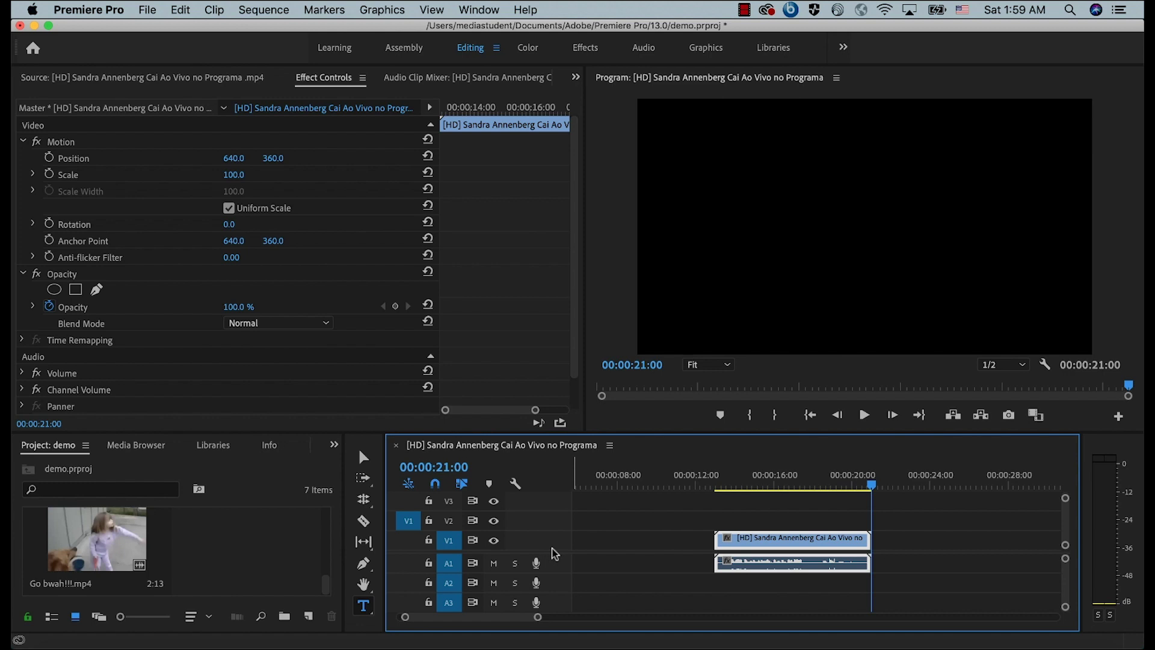
- Import playblast.mov from the premiere demo files folder
key("super+i")
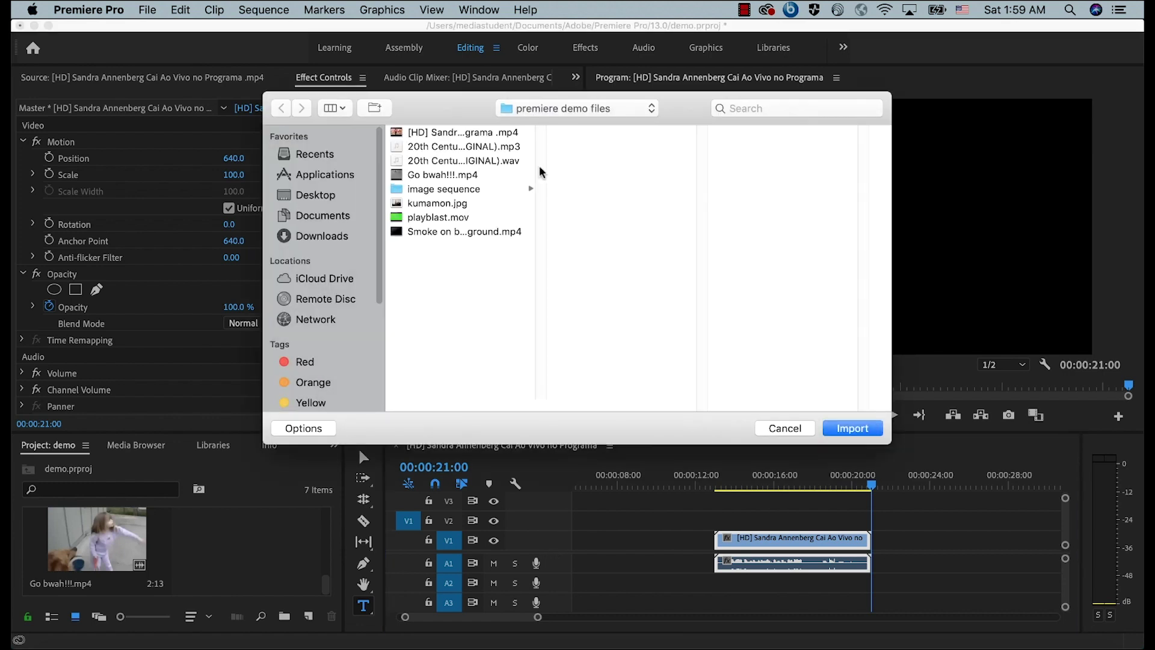
left_click(483, 217)
left_click(853, 428)
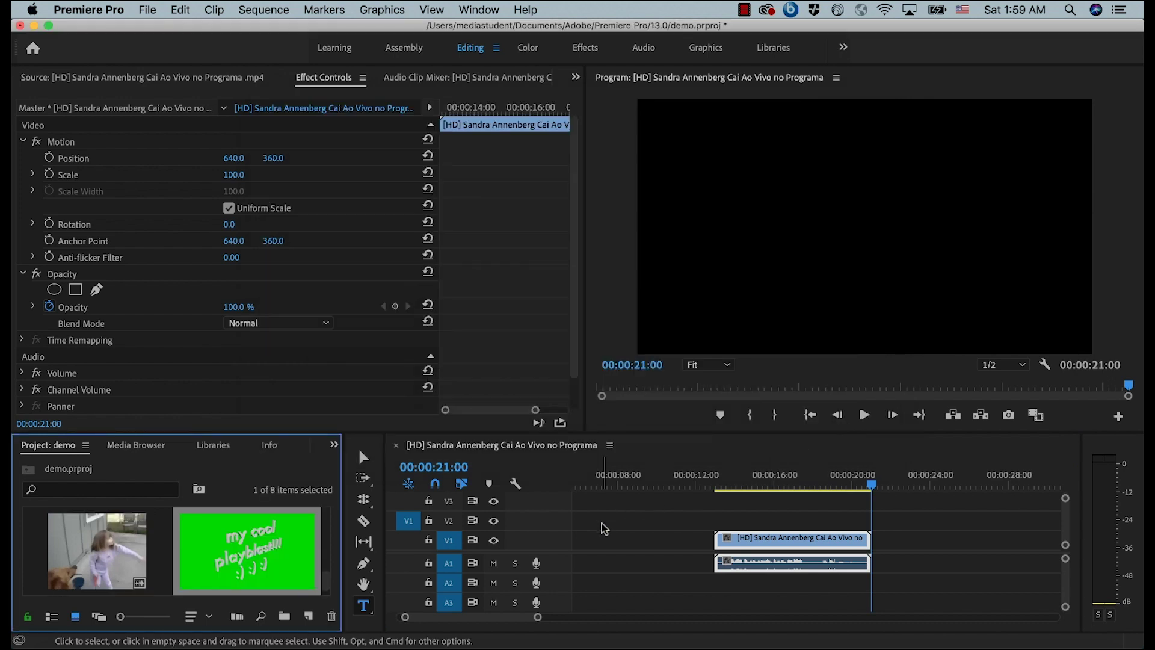
- Place playblast.mov on track V2, aligned with the start of the V1 clip, and play the sequence from 00:00:12:16
left_click_drag(246, 577, 710, 525)
left_click(707, 485)
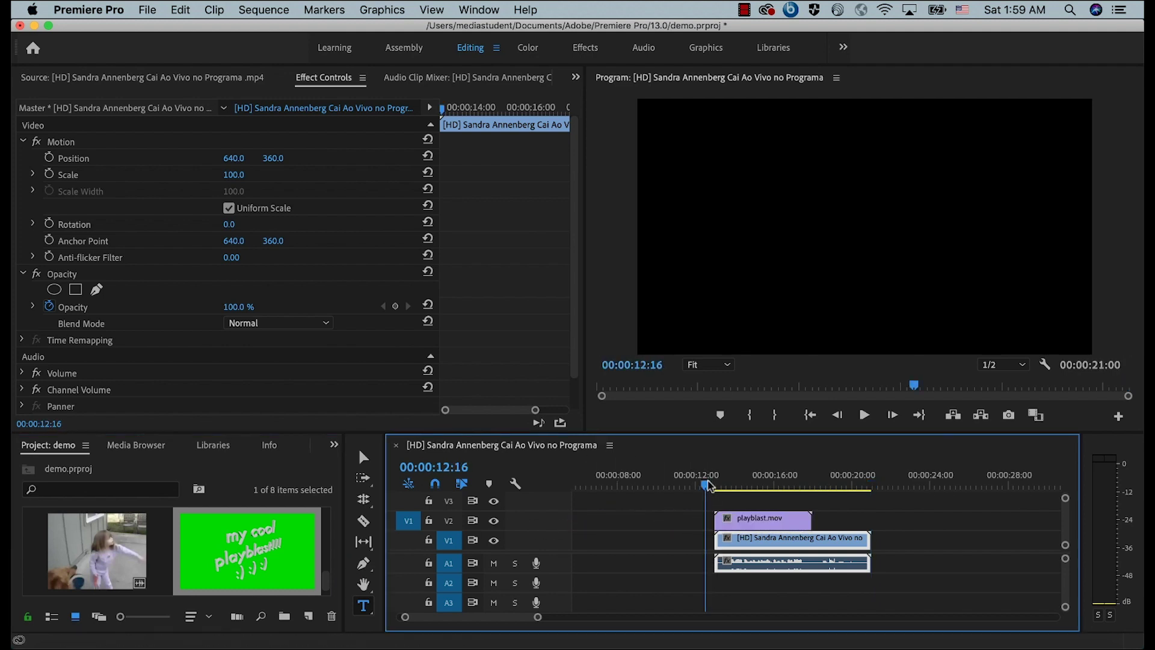
key("space")
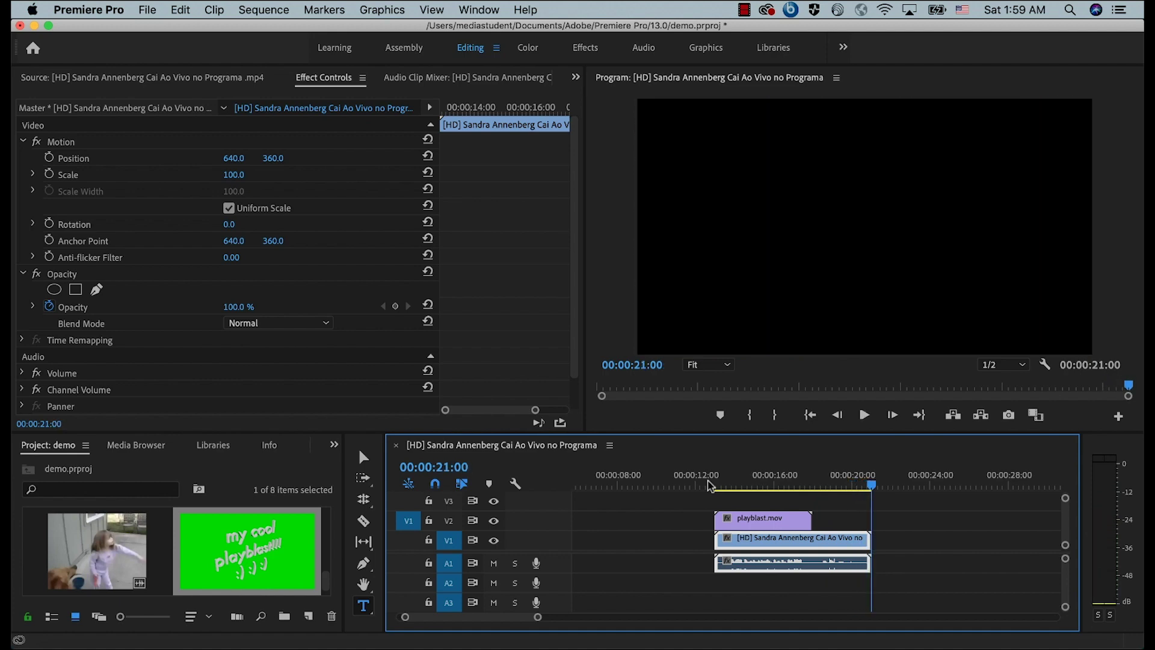
- Apply the Color Key effect from the Keying group to playblast.mov on track V2
left_click(761, 519)
left_click(334, 445)
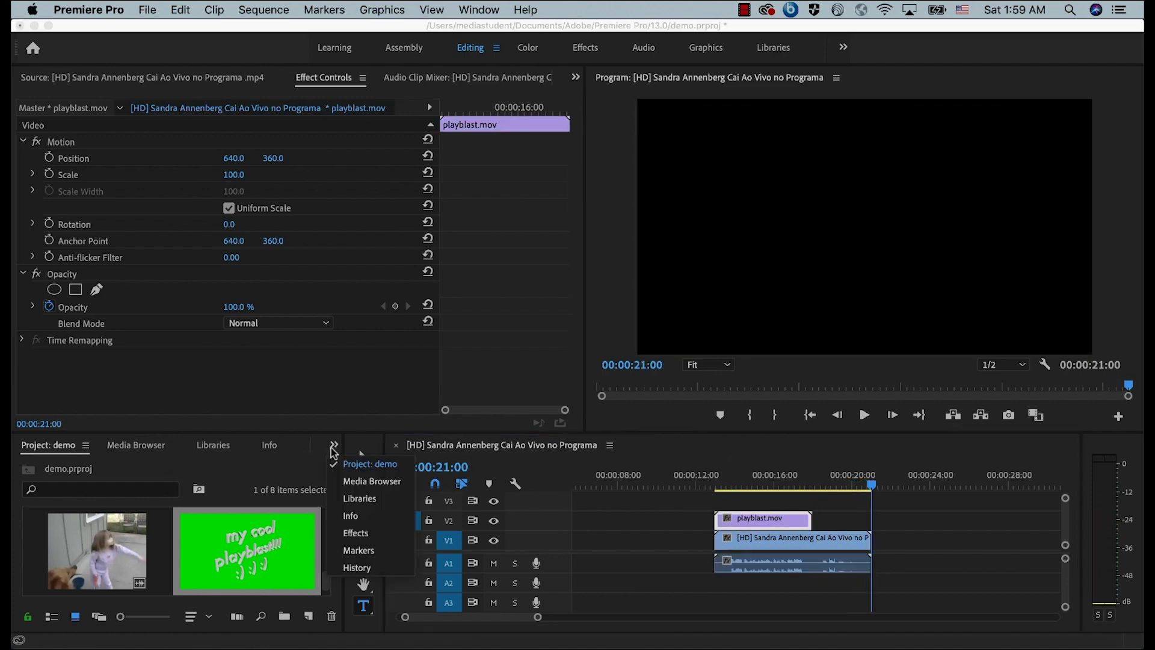
left_click(349, 532)
scroll(103, 534, "up", 3)
scroll(85, 528, "down", 6)
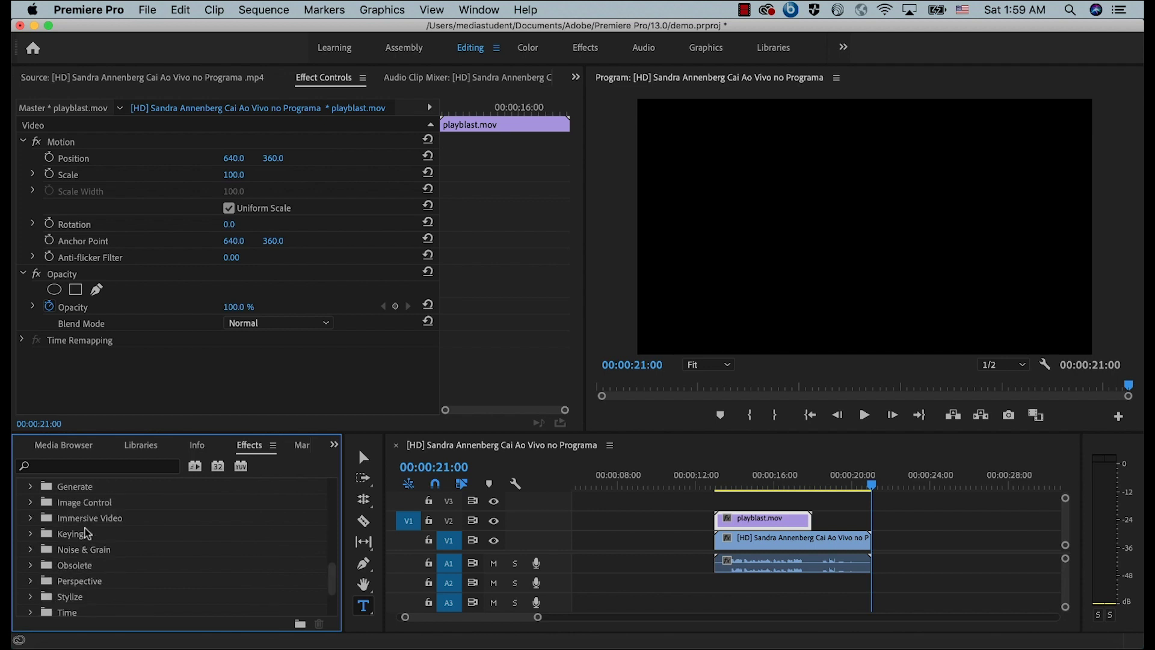
left_click(30, 535)
left_click_drag(73, 564, 168, 298)
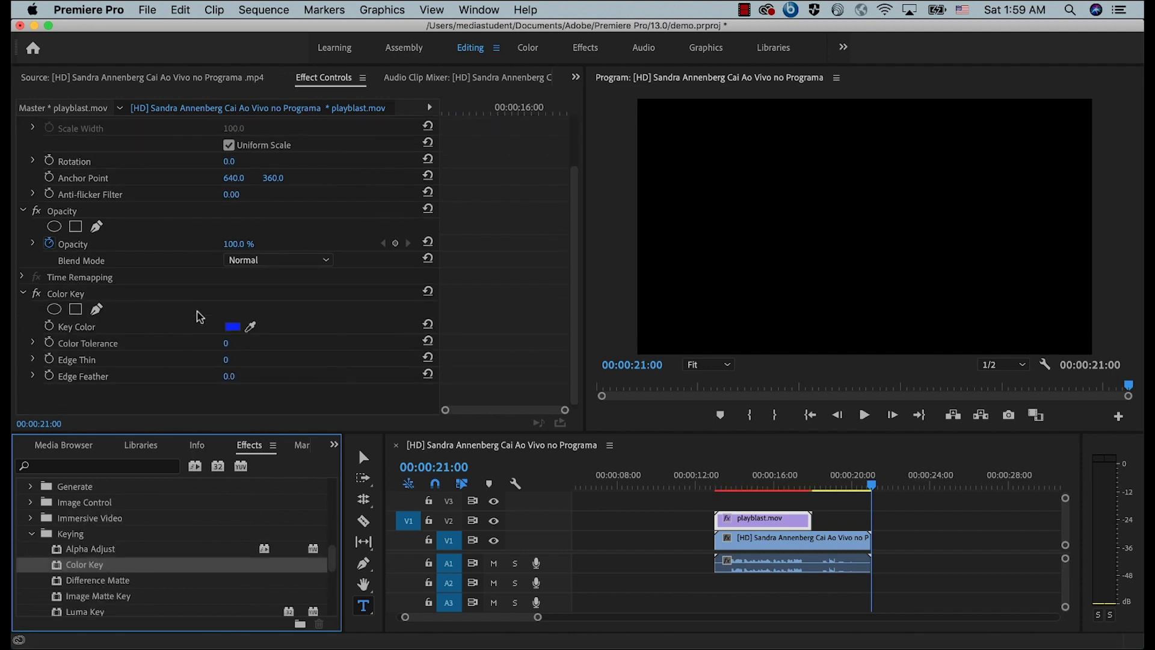
- Sample the green background at 00:00:14:20 as the Color Key's key color and set Color Tolerance to 150
left_click(747, 483)
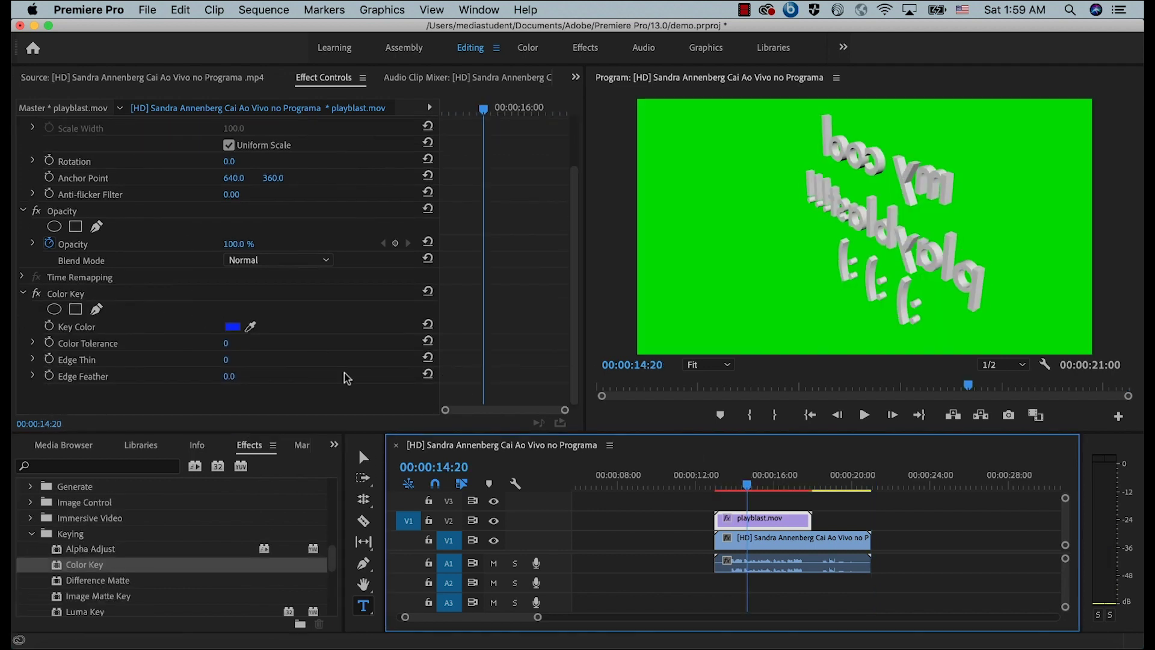
left_click(253, 325)
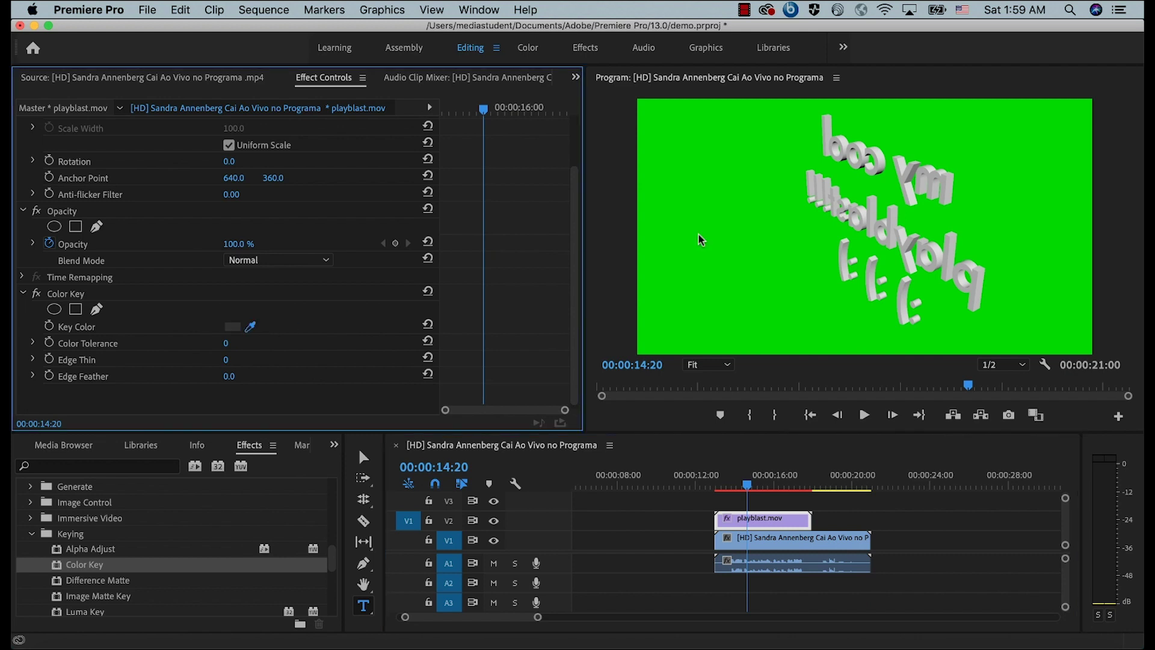
left_click(785, 227)
mouse_move(228, 344)
left_mouse_down()
mouse_move(288, 344)
mouse_move(246, 344)
left_mouse_up()
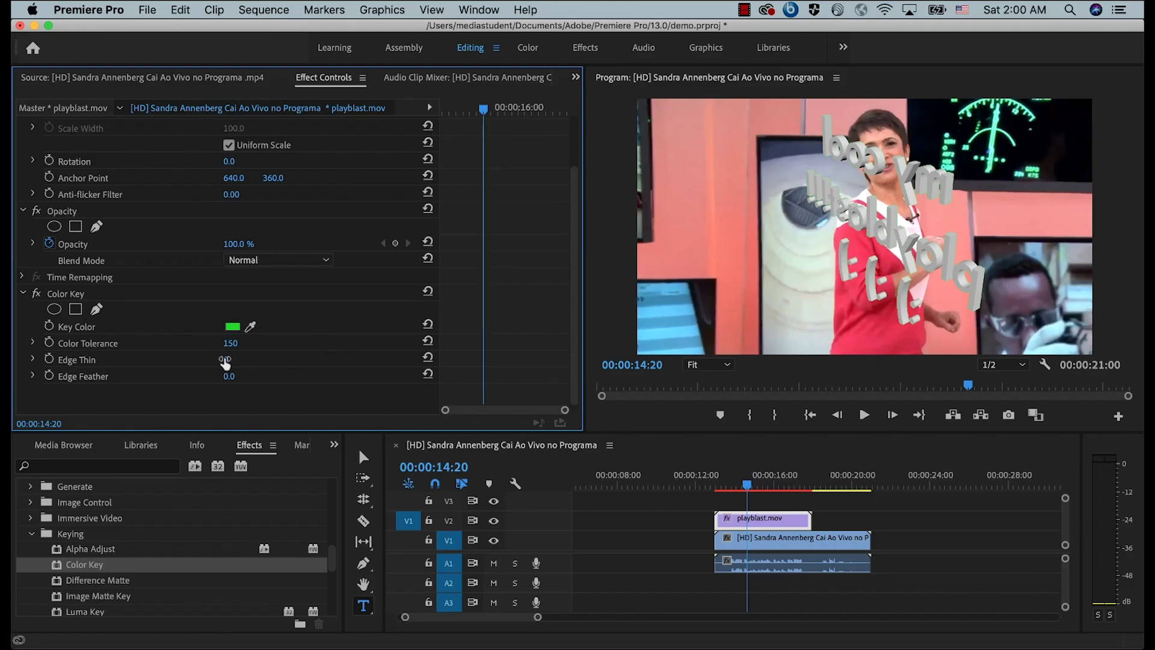
- Set the Color Key's Edge Thin to 1 and Edge Feather to 0.5, and play the sequence from 00:00:12:25
left_click(227, 360)
type("1")
key("Return")
left_click(232, 377)
type("0.5")
key("Return")
left_click(713, 483)
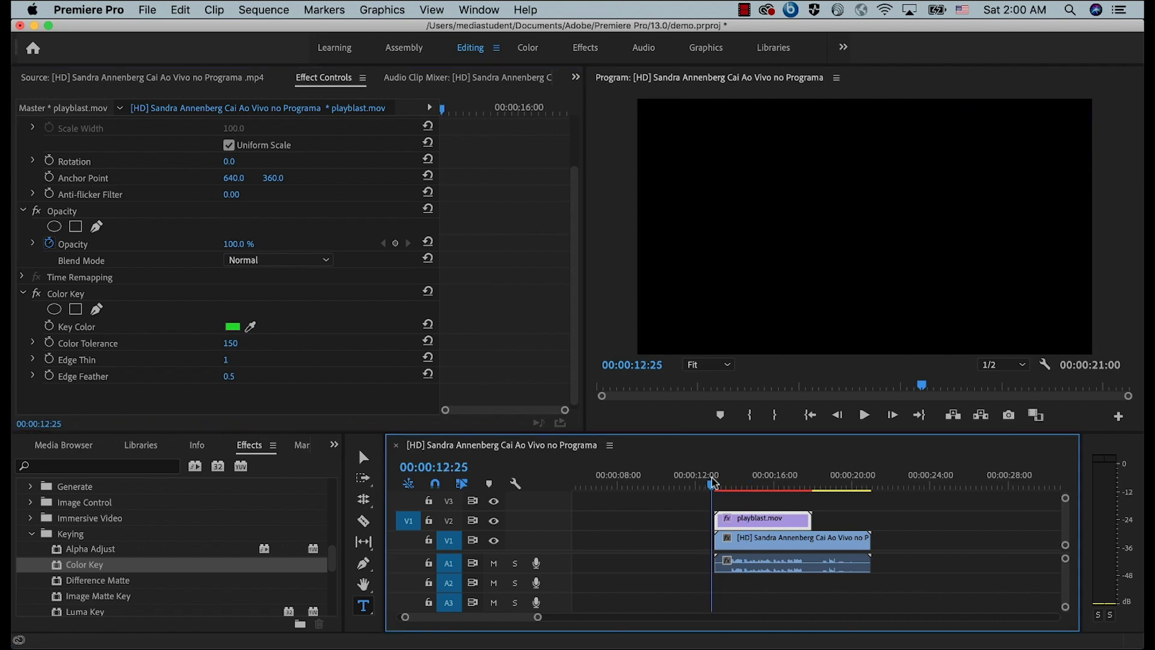
key("space")
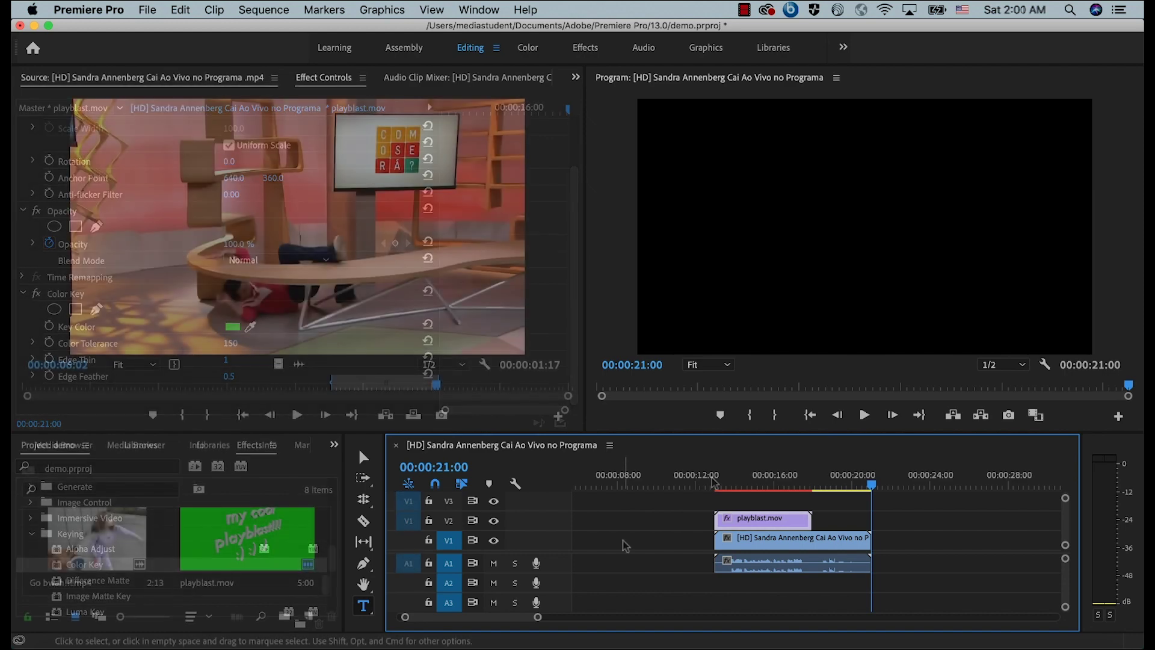
- Import Smoke on black background.mp4 and mark a source range about 10 seconds long, ending at 00:00:39:04
key("super+i")
key("Return")
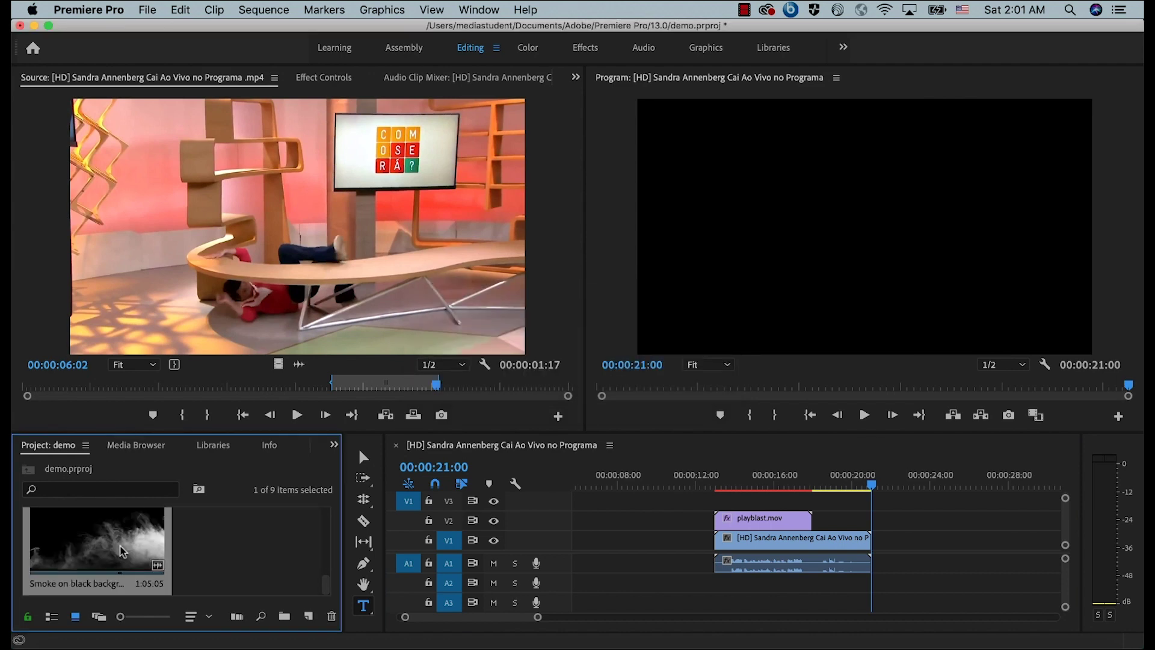
double_click(114, 544)
left_click(262, 386)
key("i")
left_click(350, 386)
key("o")
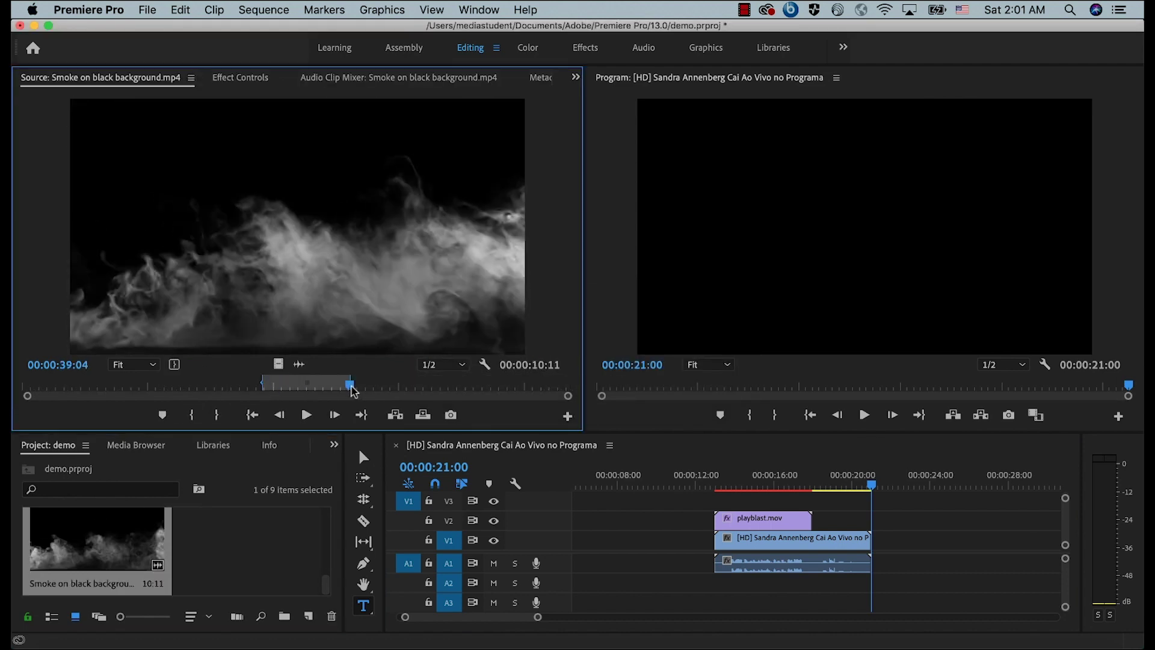
- Place only the smoke clip's video on track V3, aligned with the start of playblast.mov, and set its Scale to 208
left_click_drag(278, 364, 715, 506)
left_click(751, 483)
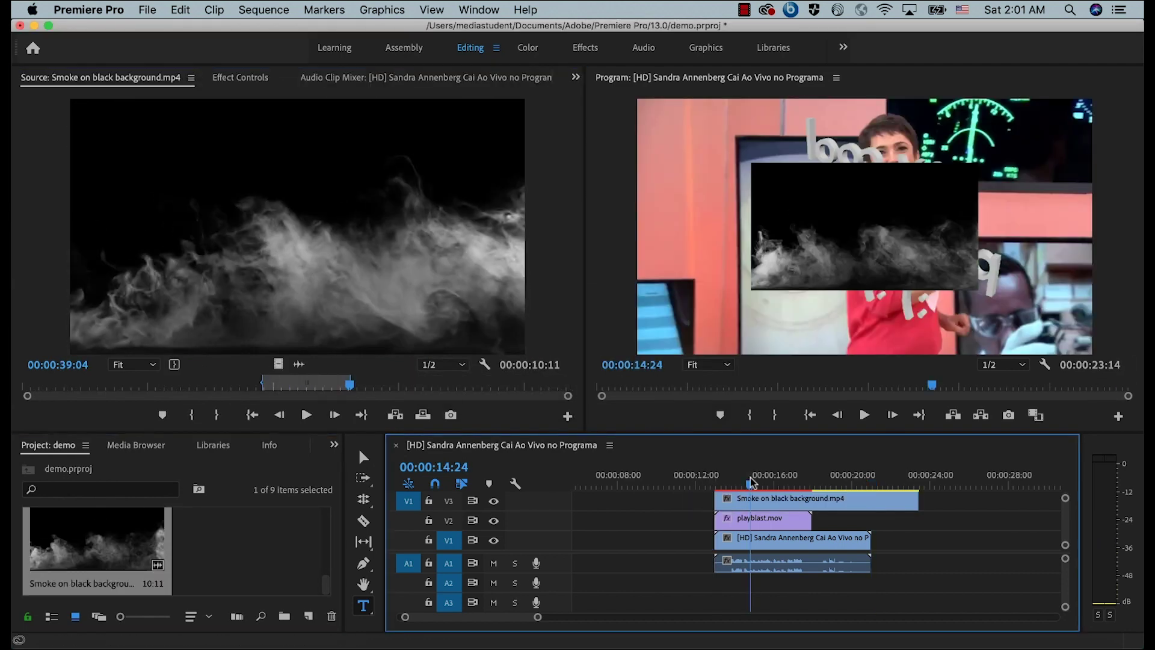
left_click(240, 78)
left_click(799, 499)
left_click_drag(229, 176, 605, 394)
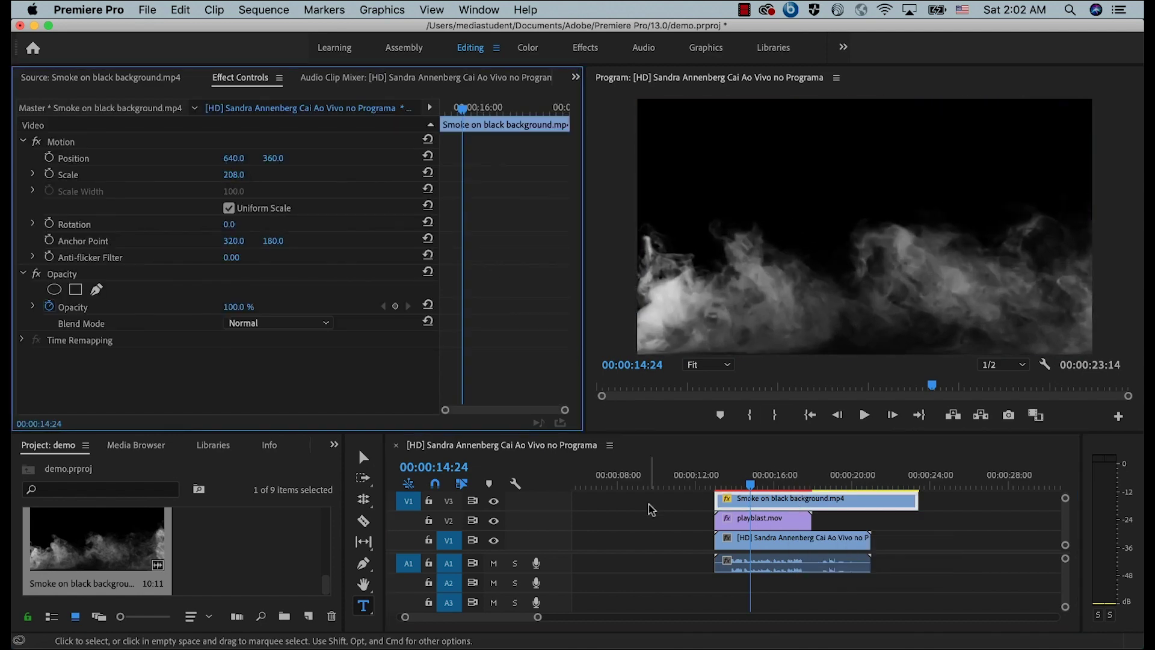
- Set the smoke clip's blend mode to Linear Dodge (Add) and play the sequence from 00:00:12:16
left_click(307, 325)
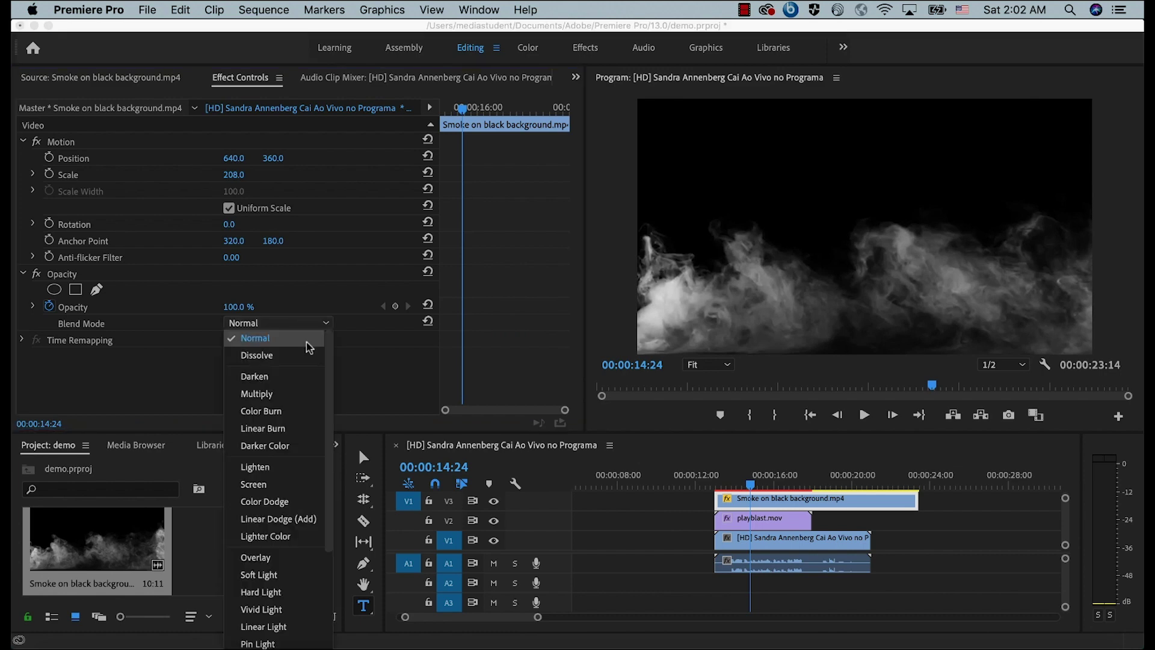
left_click(304, 519)
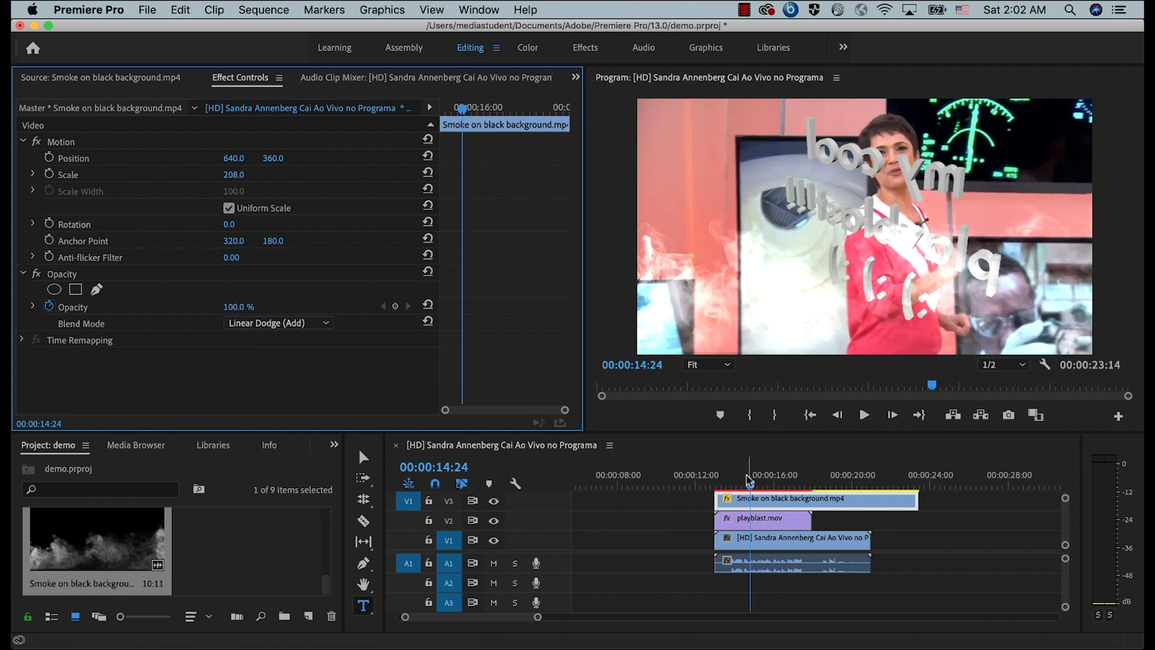
left_click(707, 481)
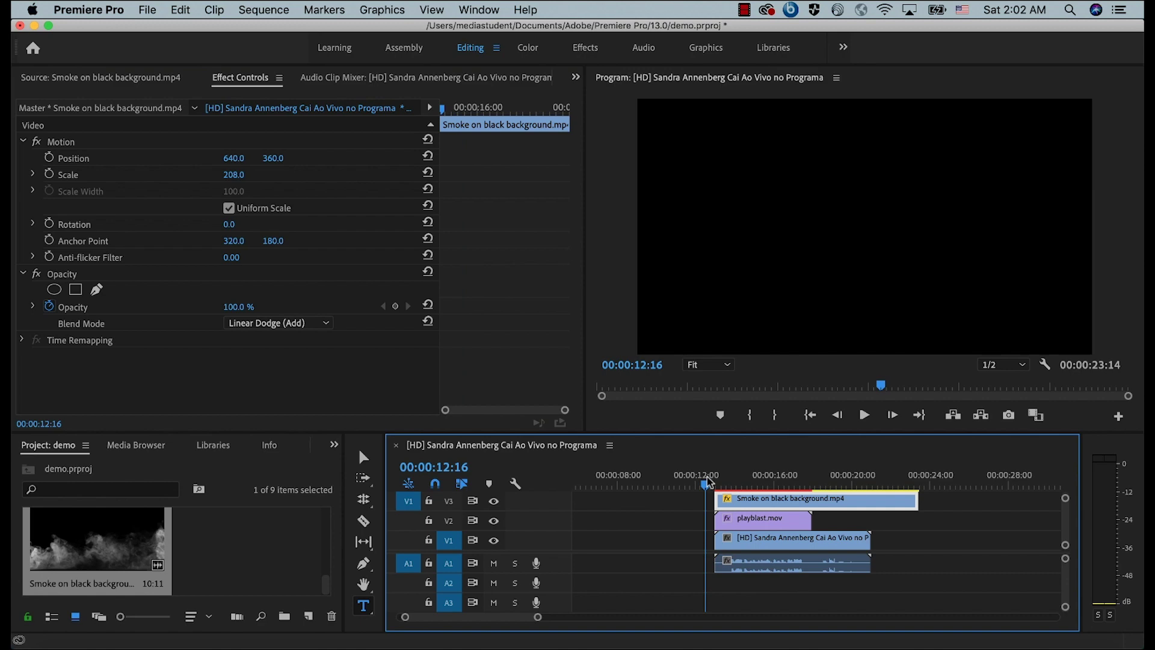
key("space")
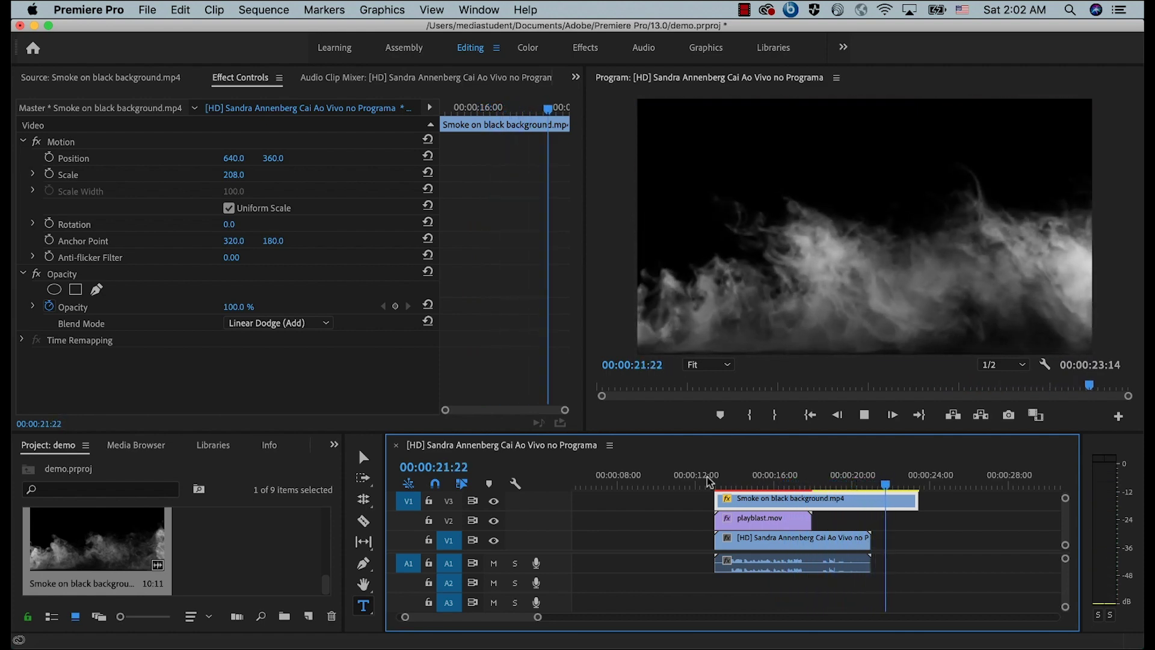
key("space")
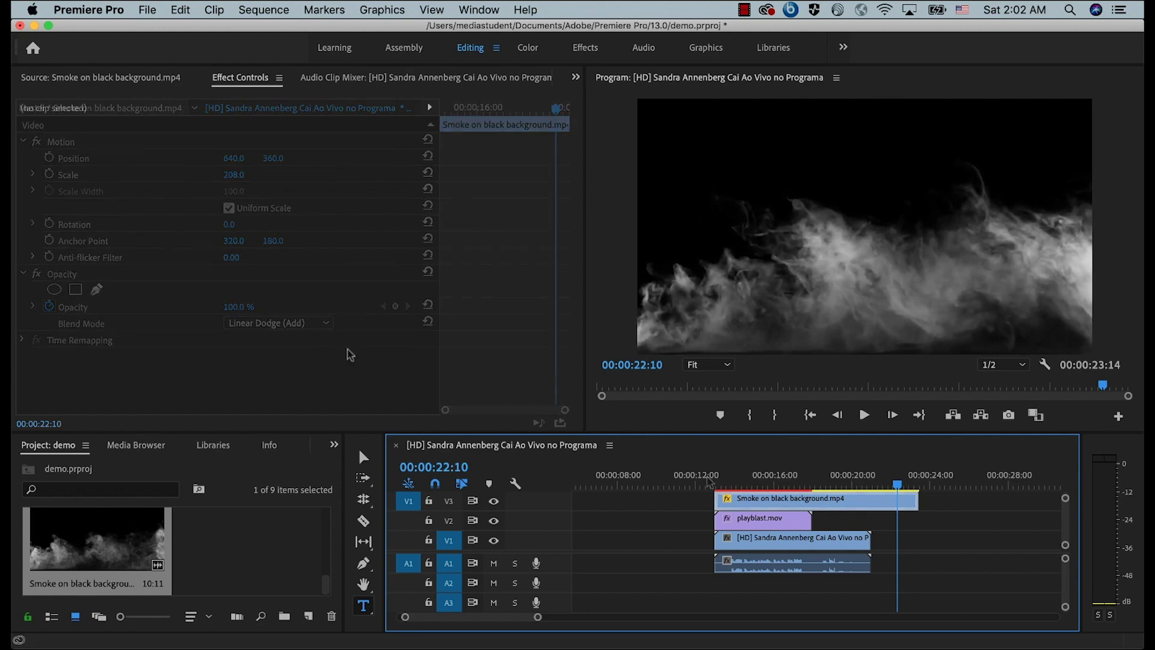
- Open the media export settings for the sequence
left_click(147, 9)
mouse_move(295, 424)
left_click(376, 414)
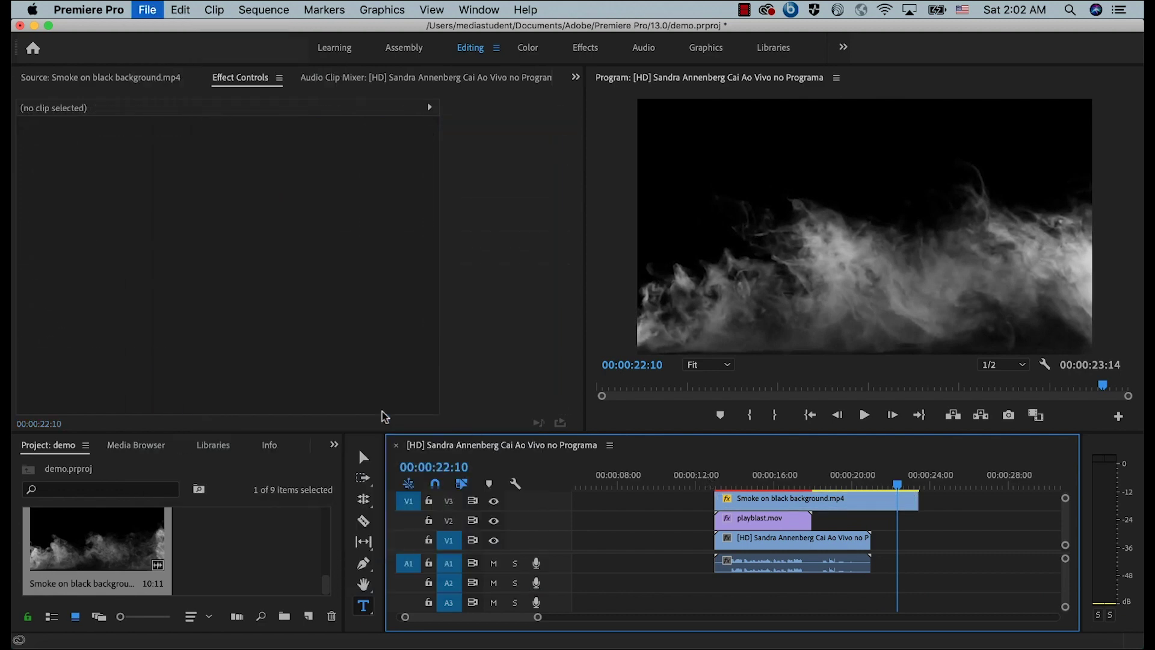